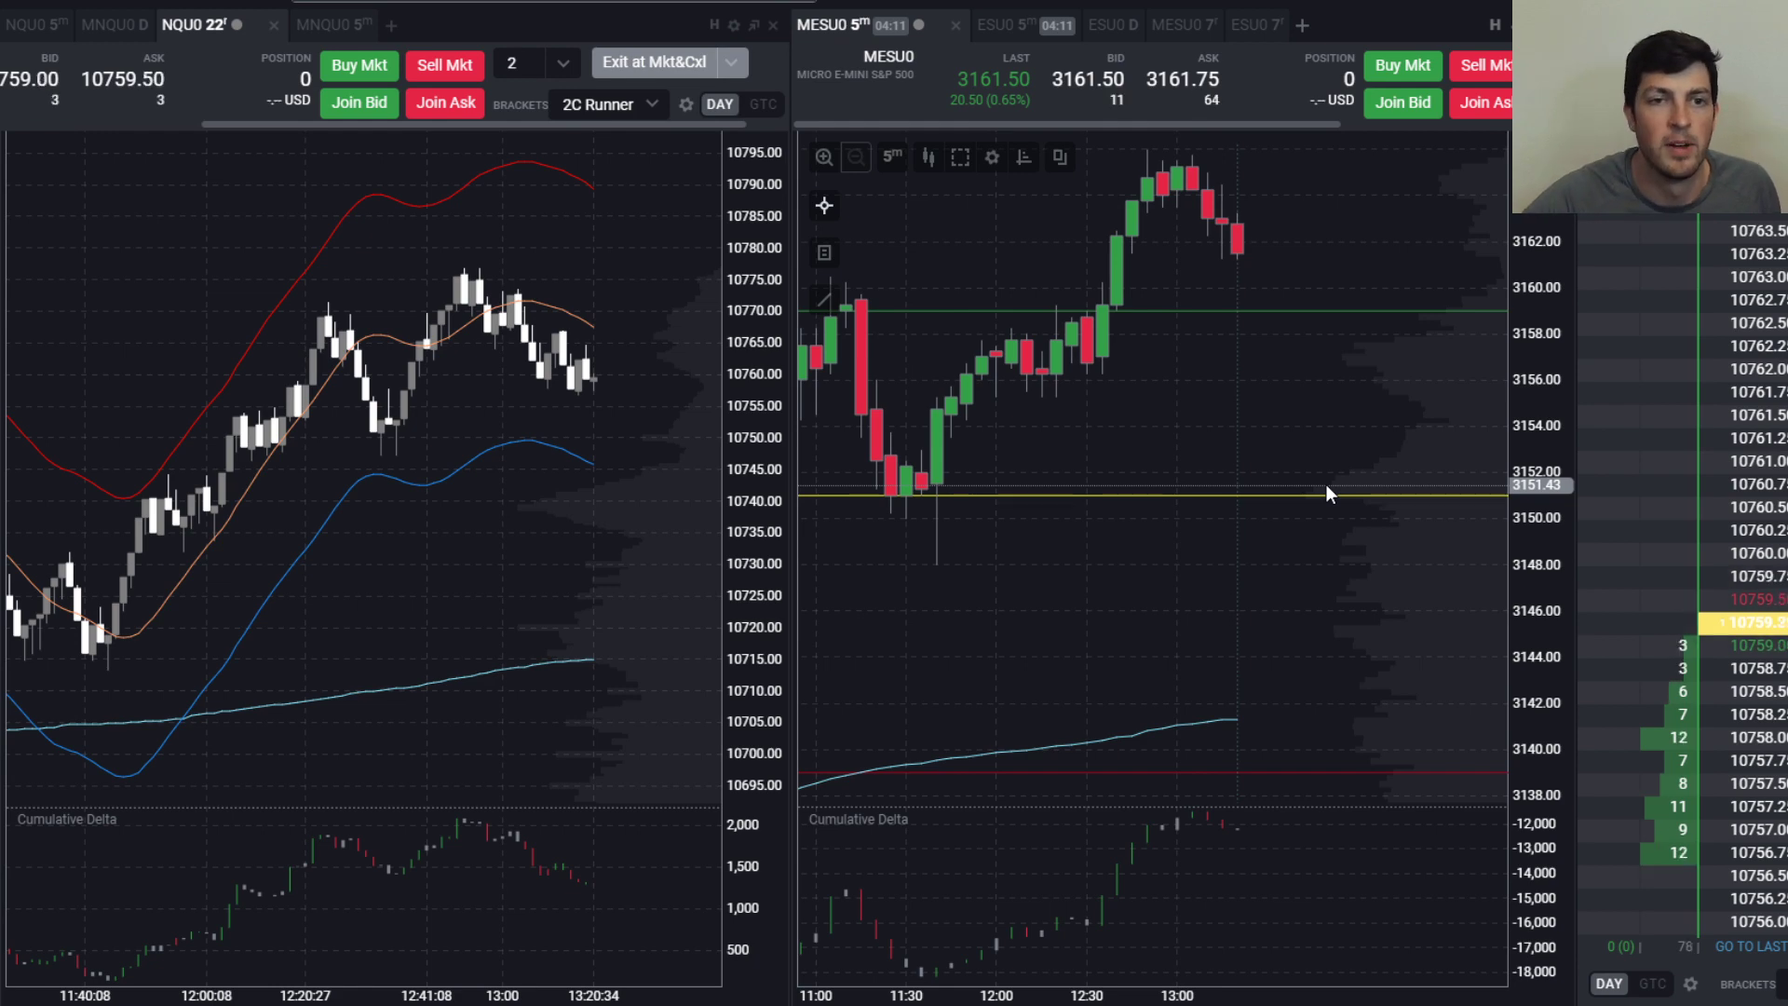
Close the NQU0 chart, the MESU0 chart and the NQU0 DOM, confirming each removal
left_click(779, 26)
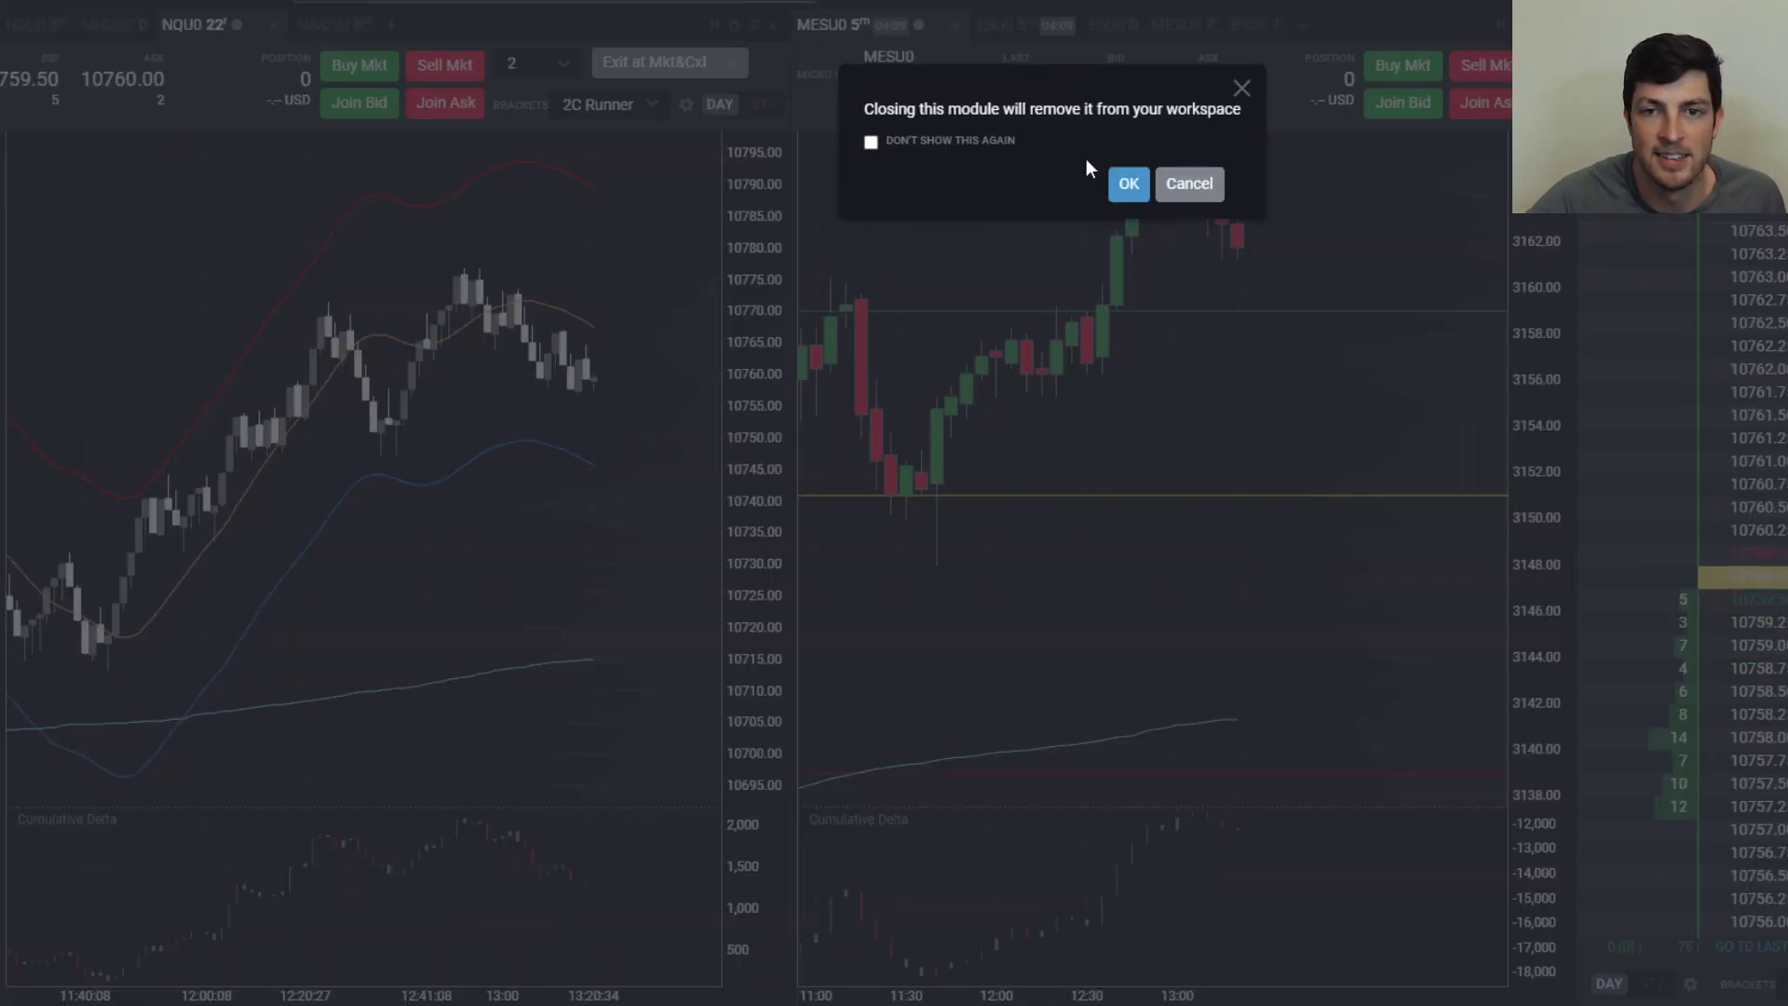
left_click(1130, 182)
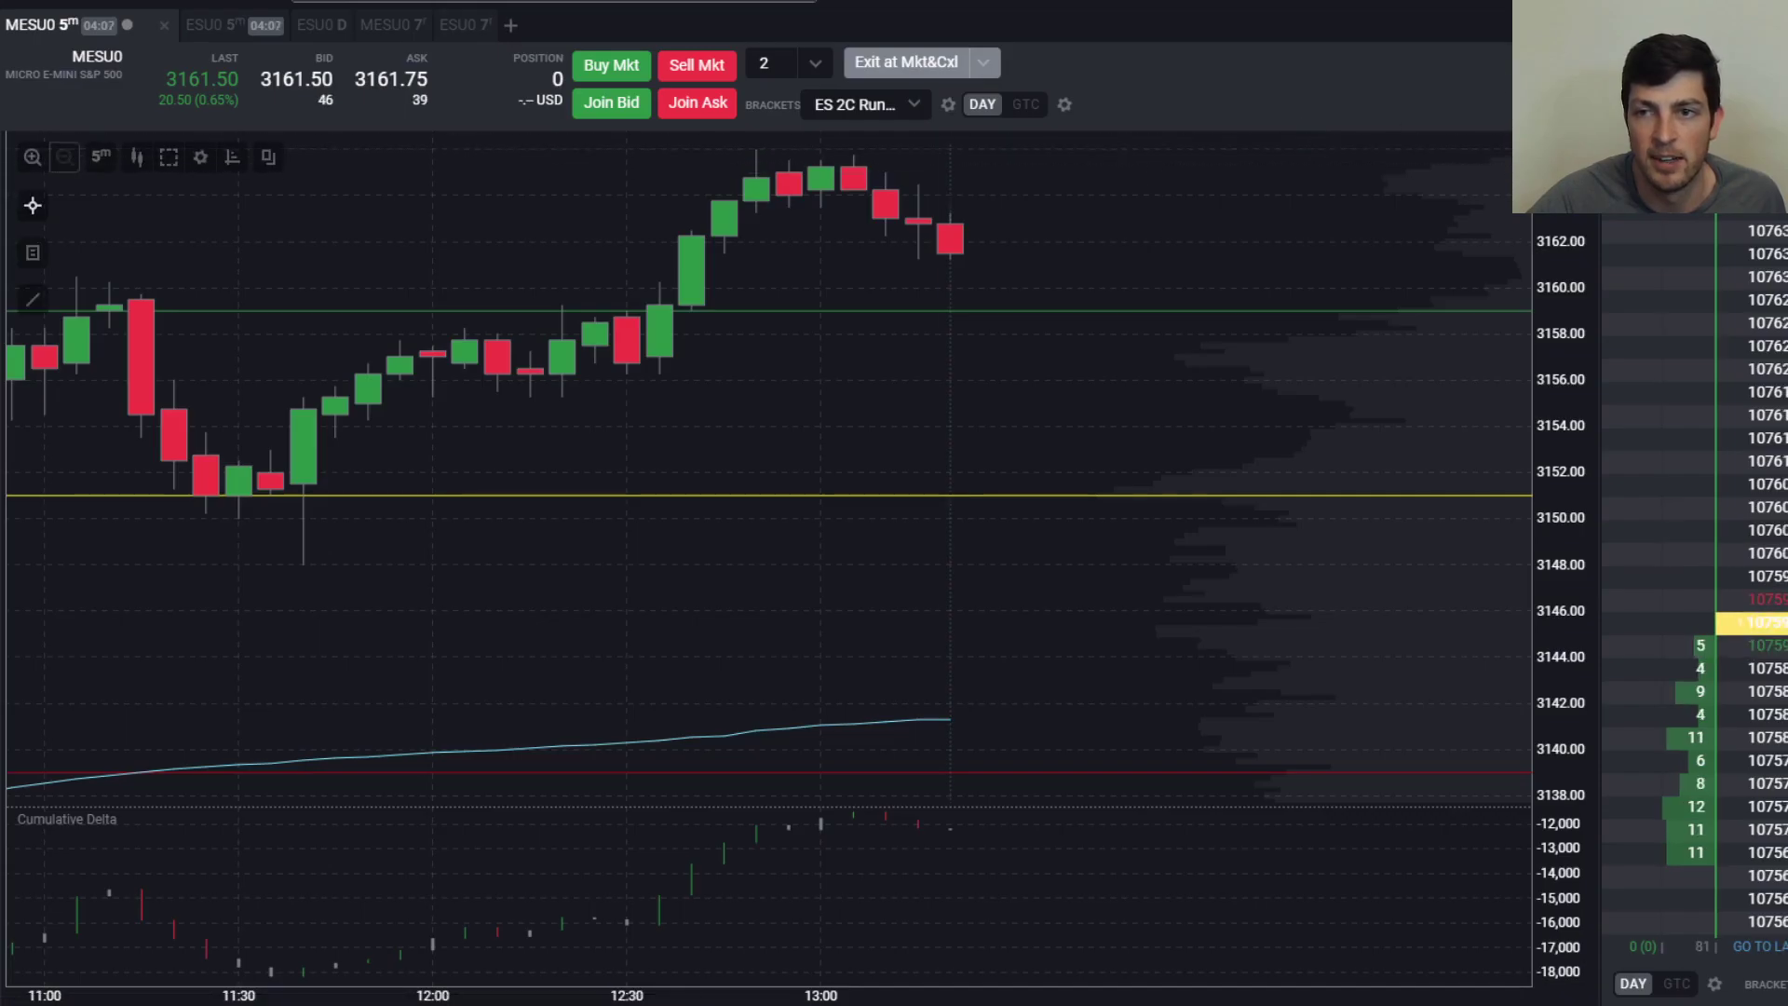
left_click(778, 27)
left_click(1129, 179)
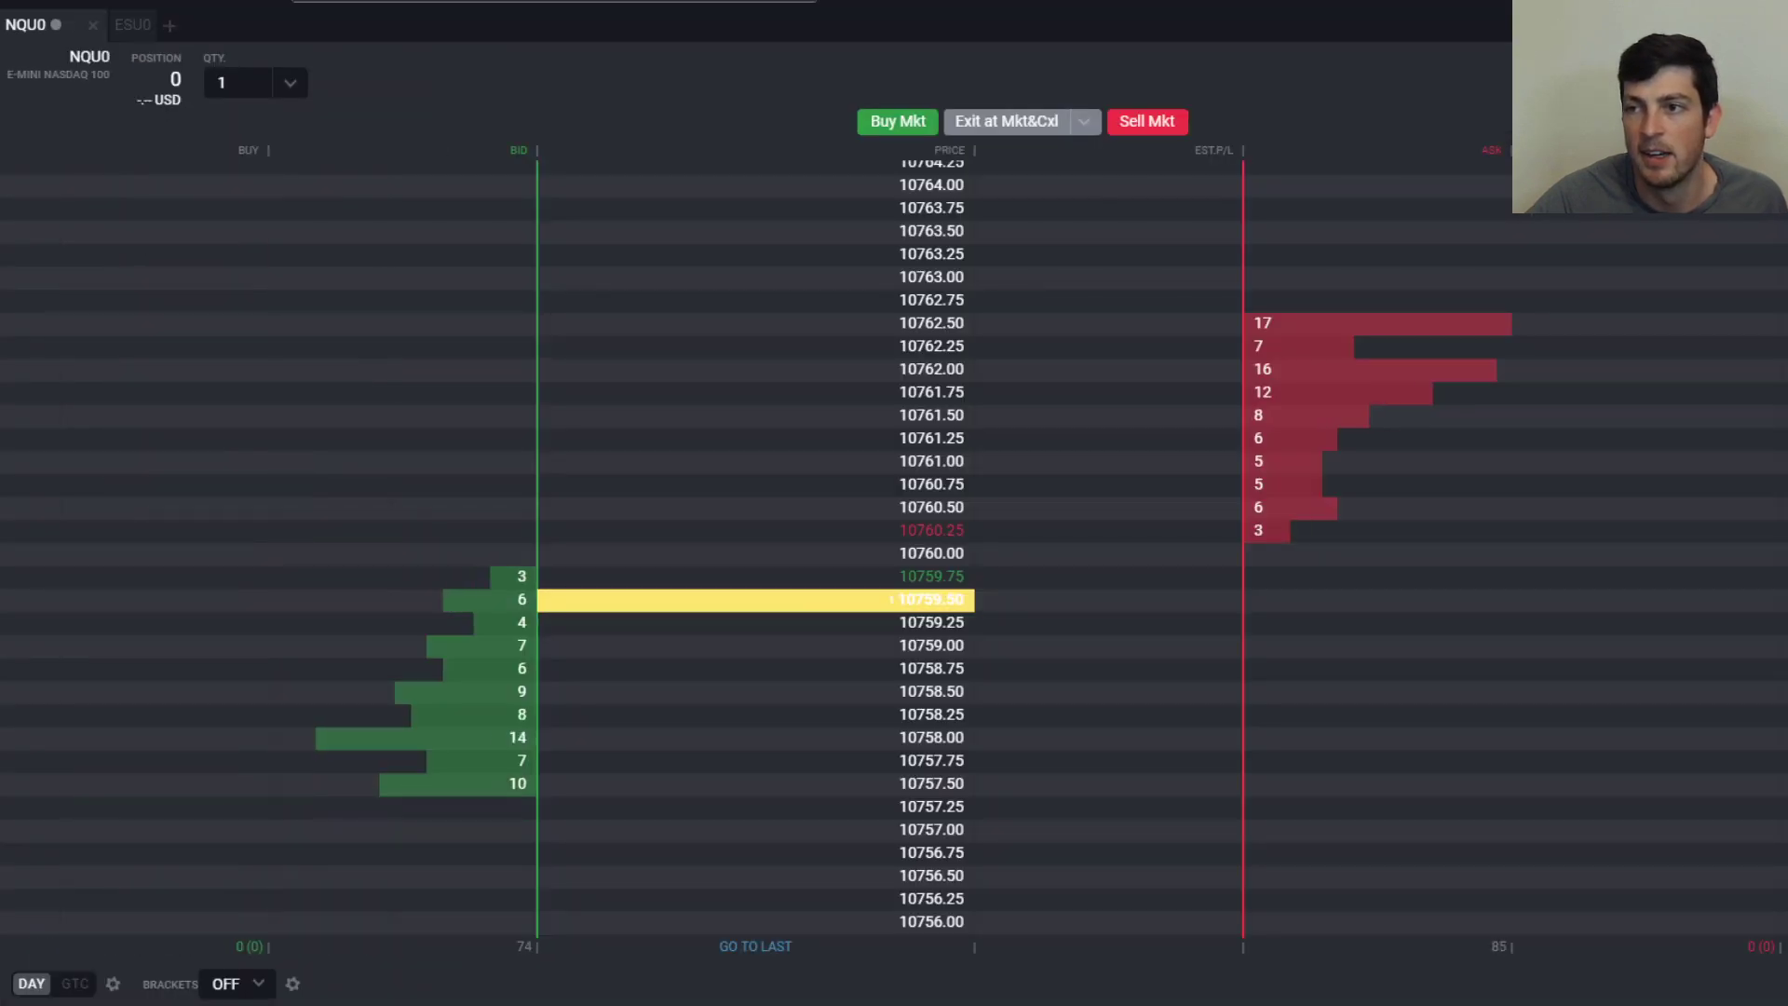
left_click(778, 26)
left_click(1129, 183)
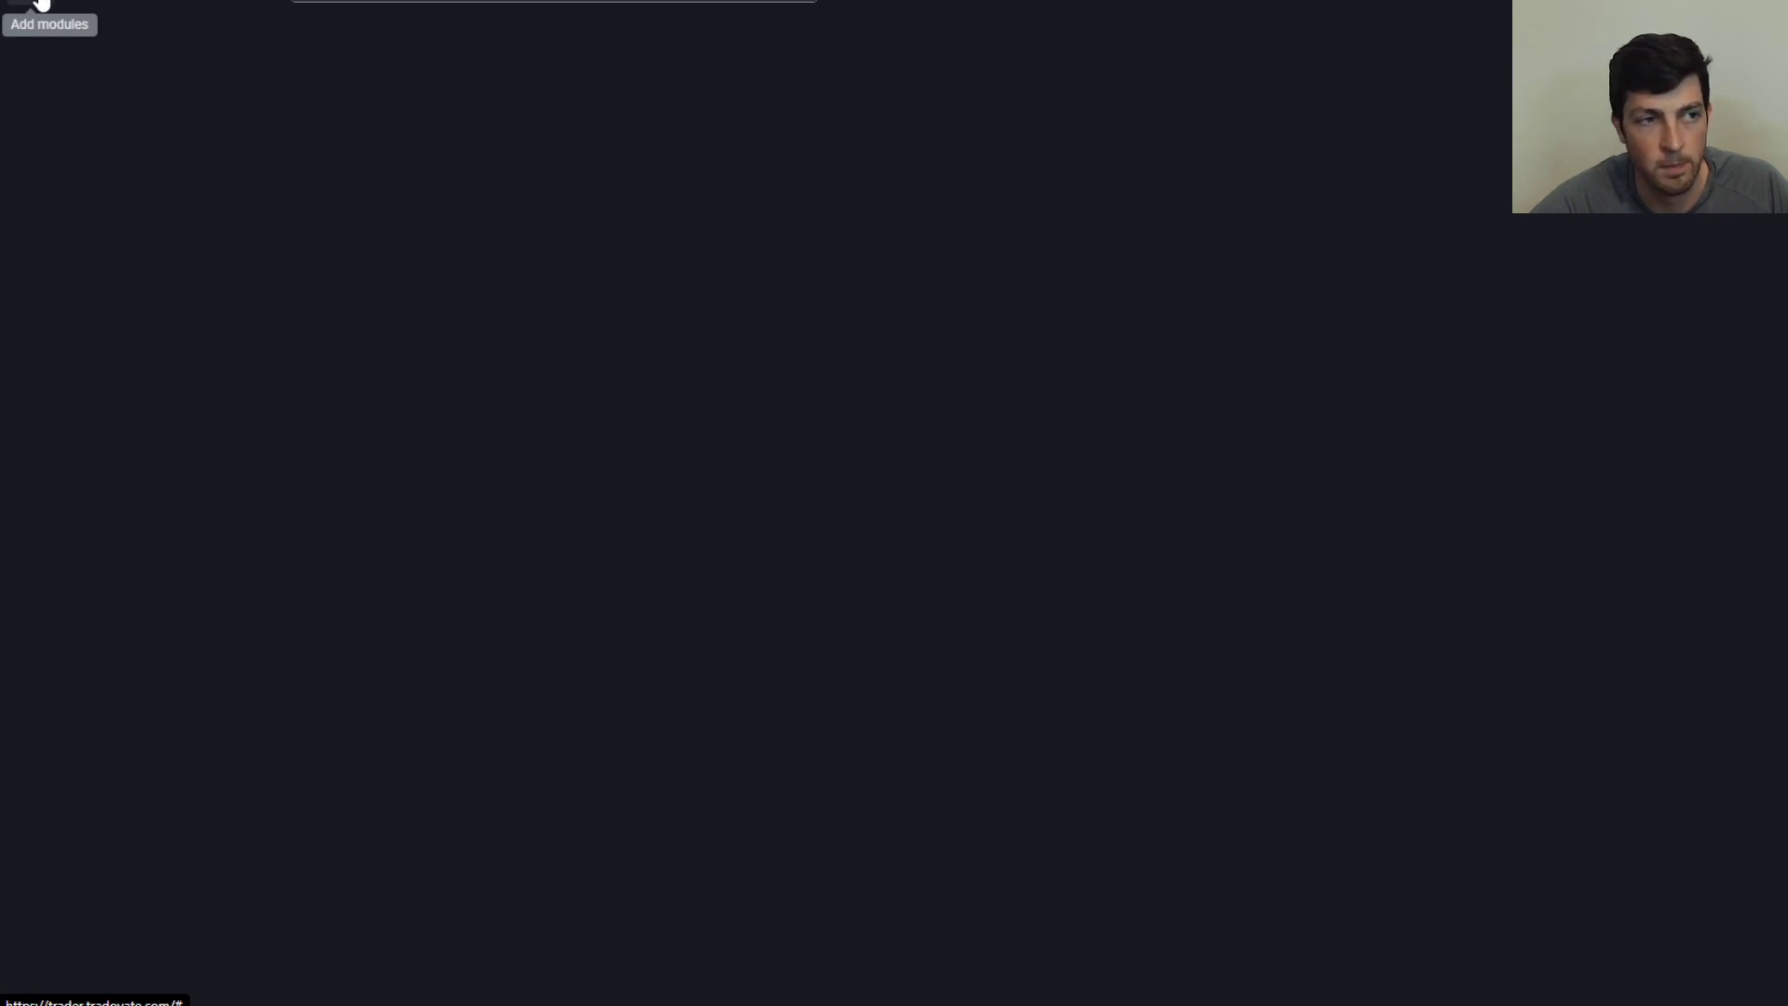
Drag a Chart module onto the dashboard and load NQU0 by searching 'nq'
left_click(42, 4)
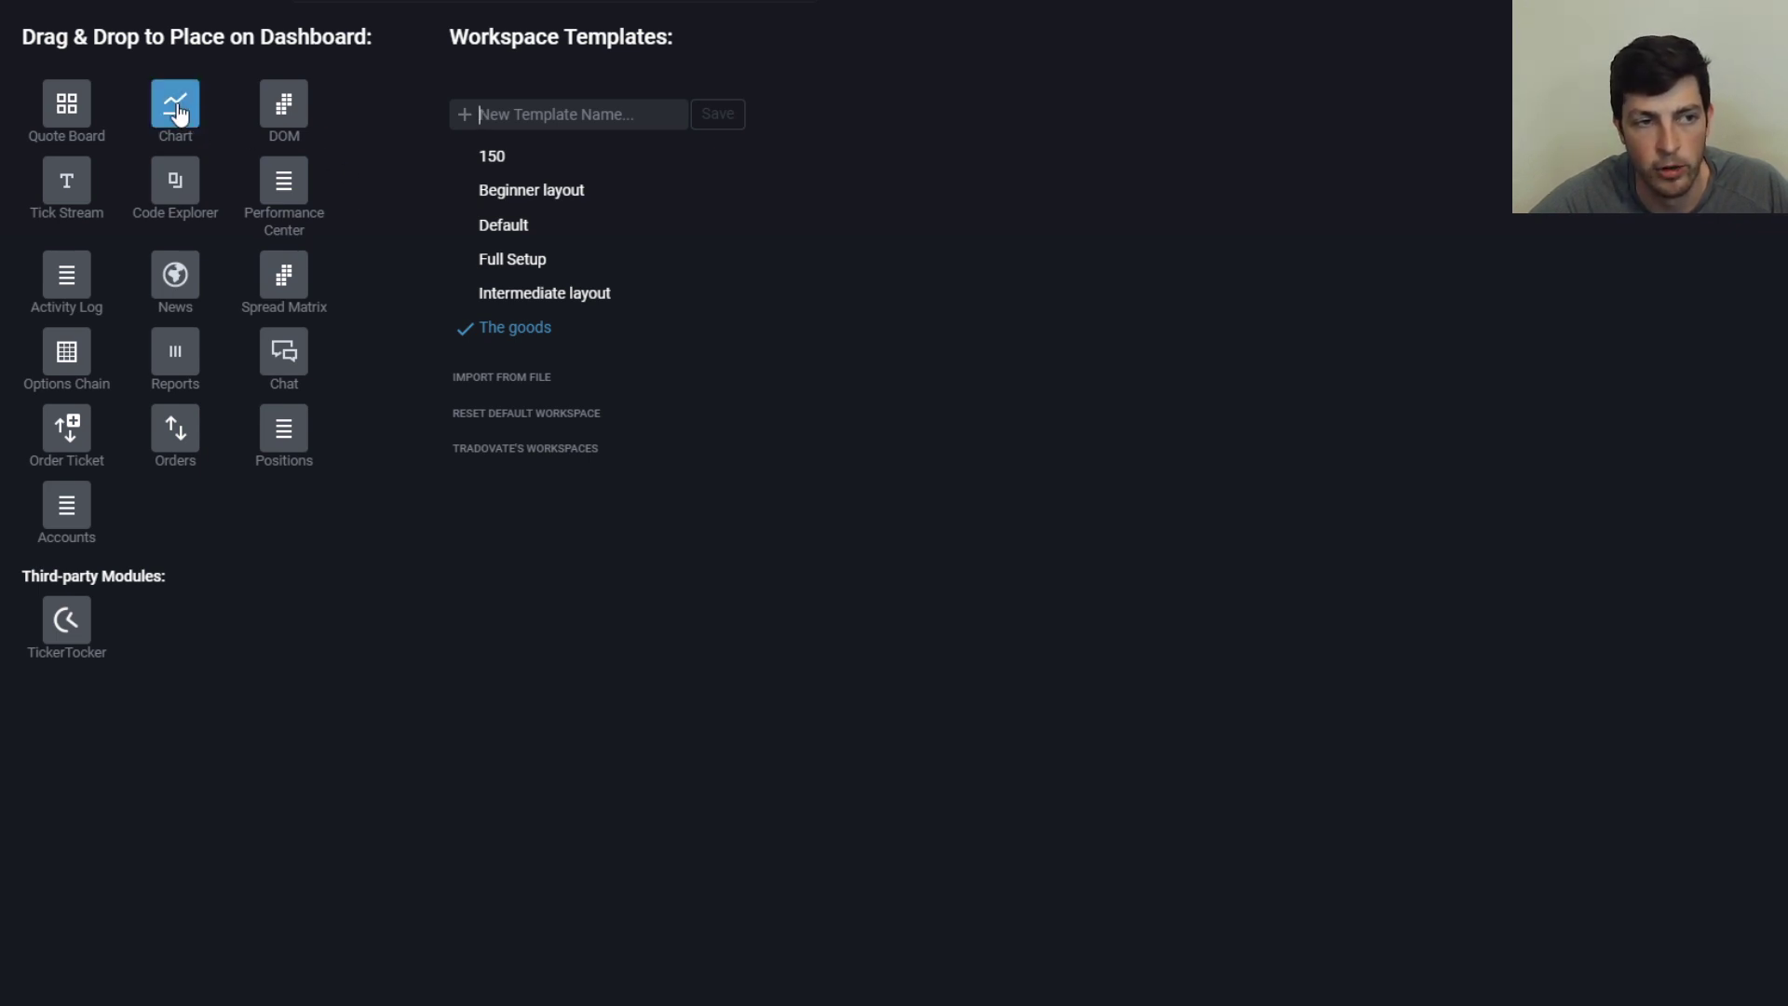
left_click_drag(187, 110, 724, 347)
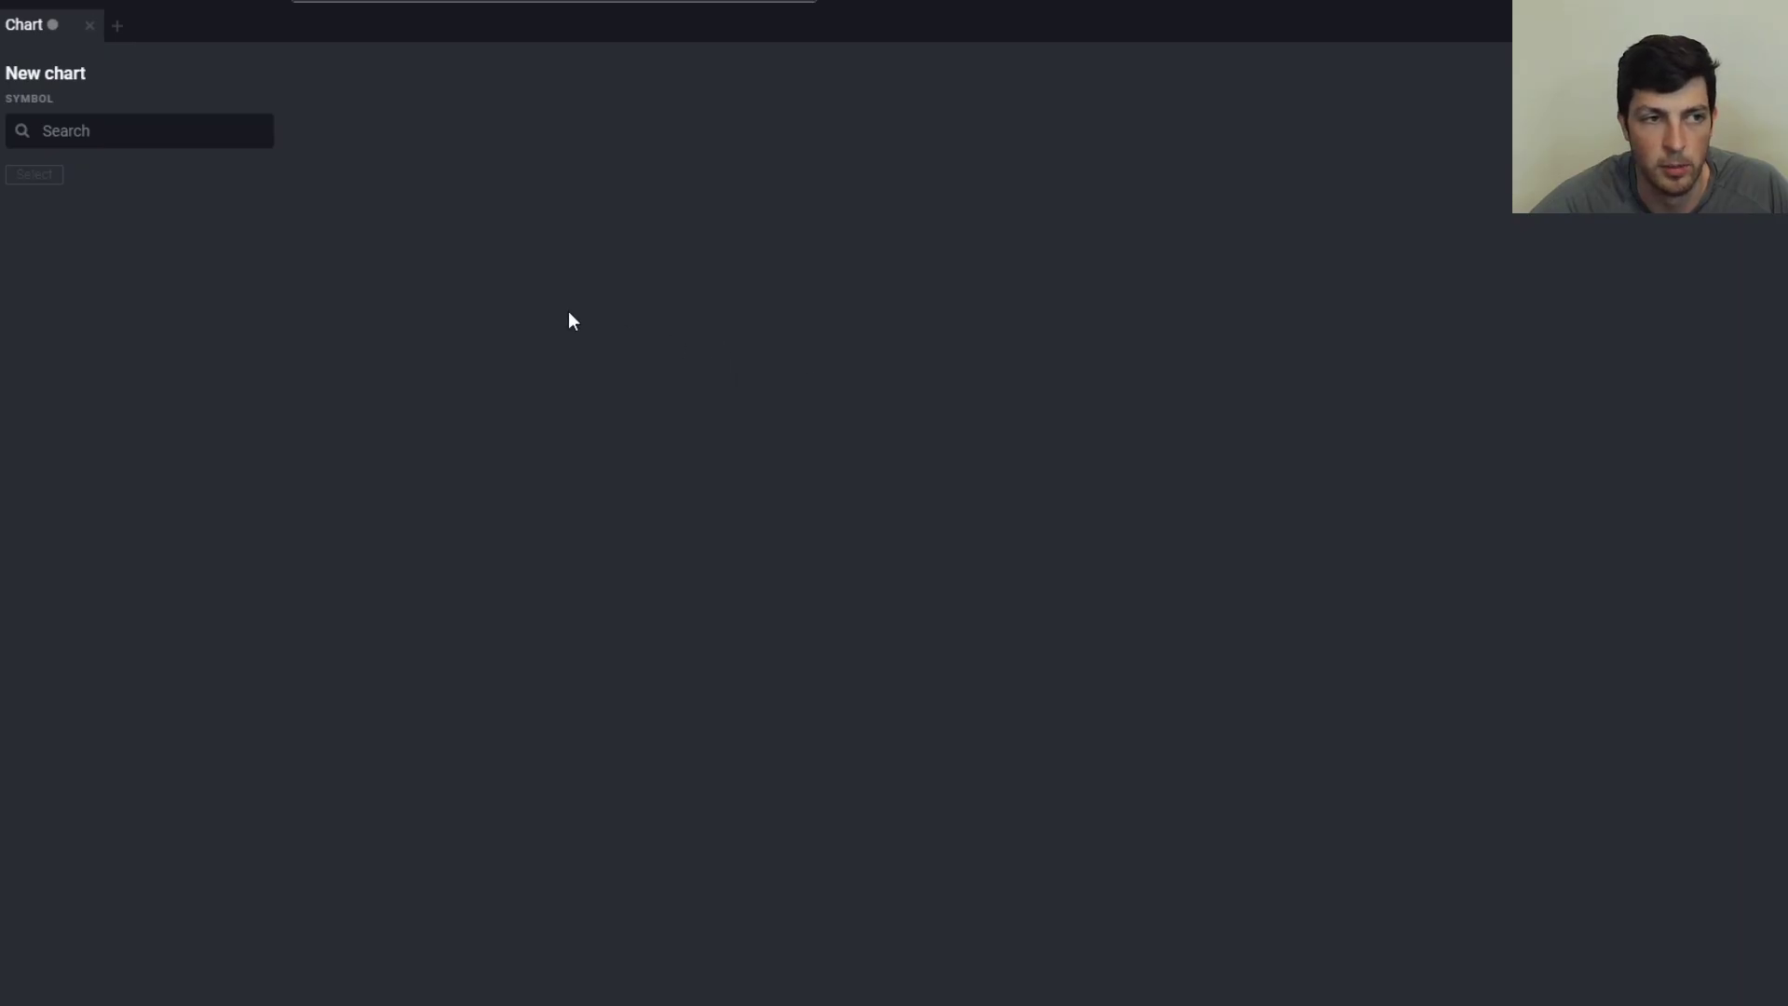
left_click(158, 133)
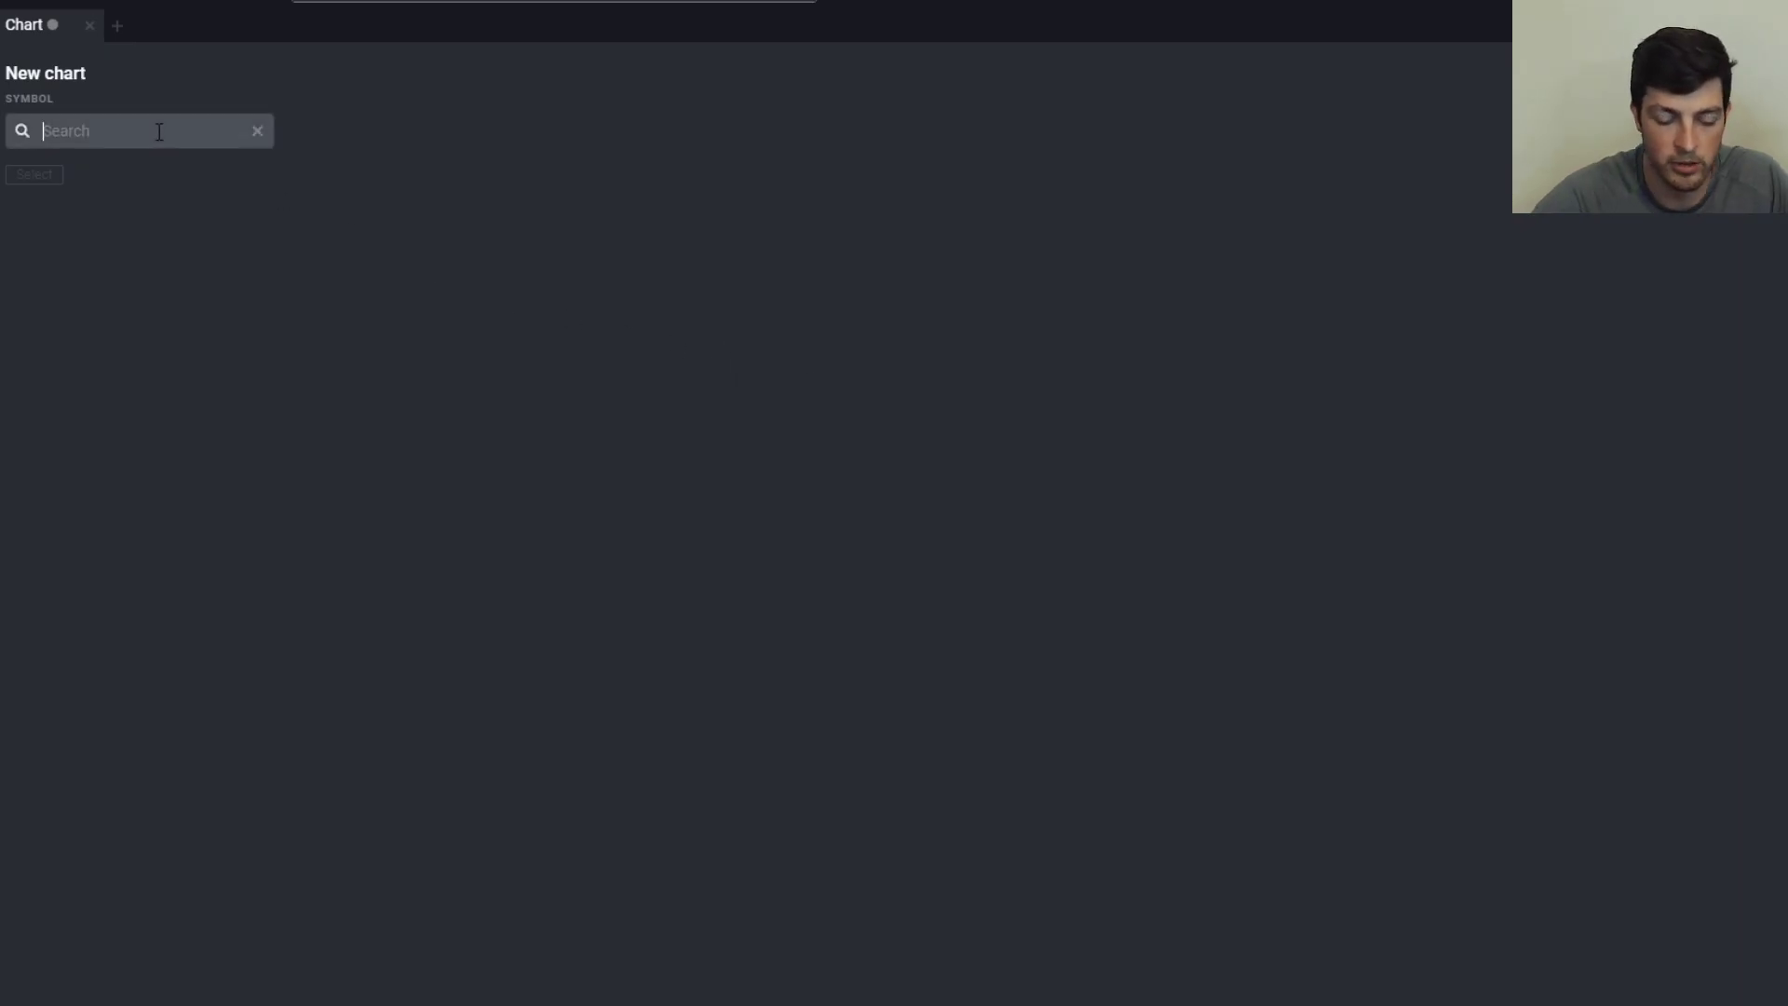
type("nq")
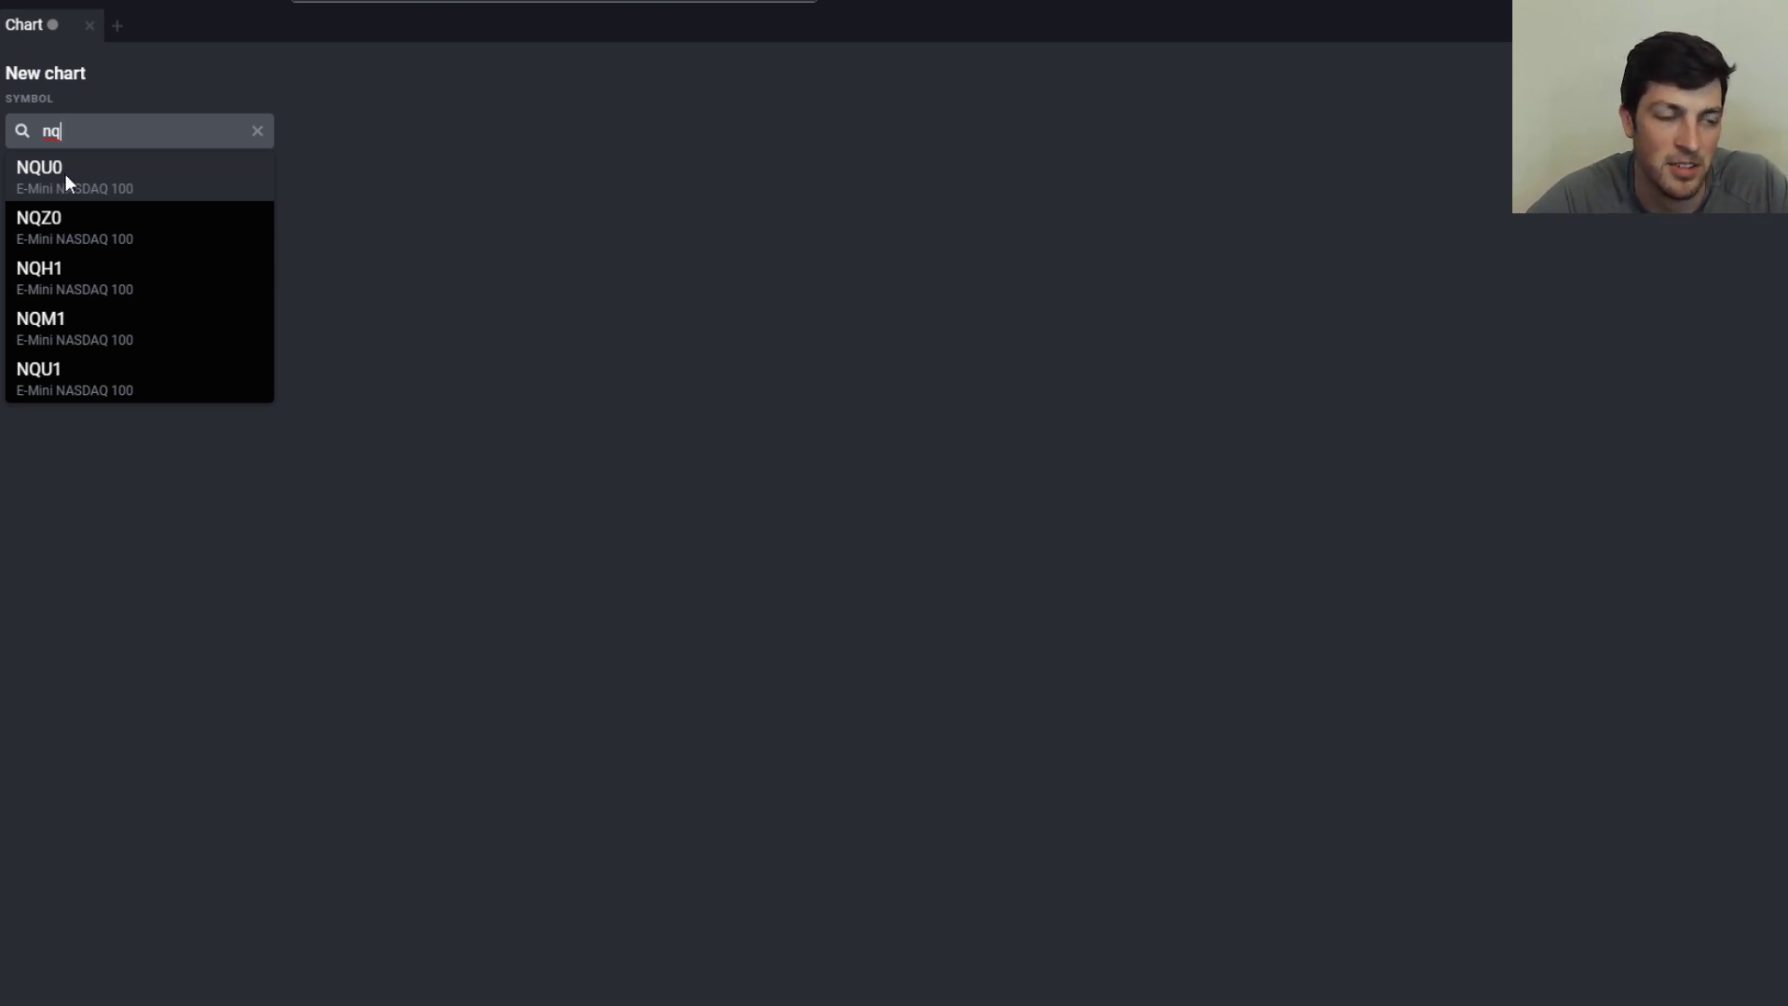
left_click(65, 175)
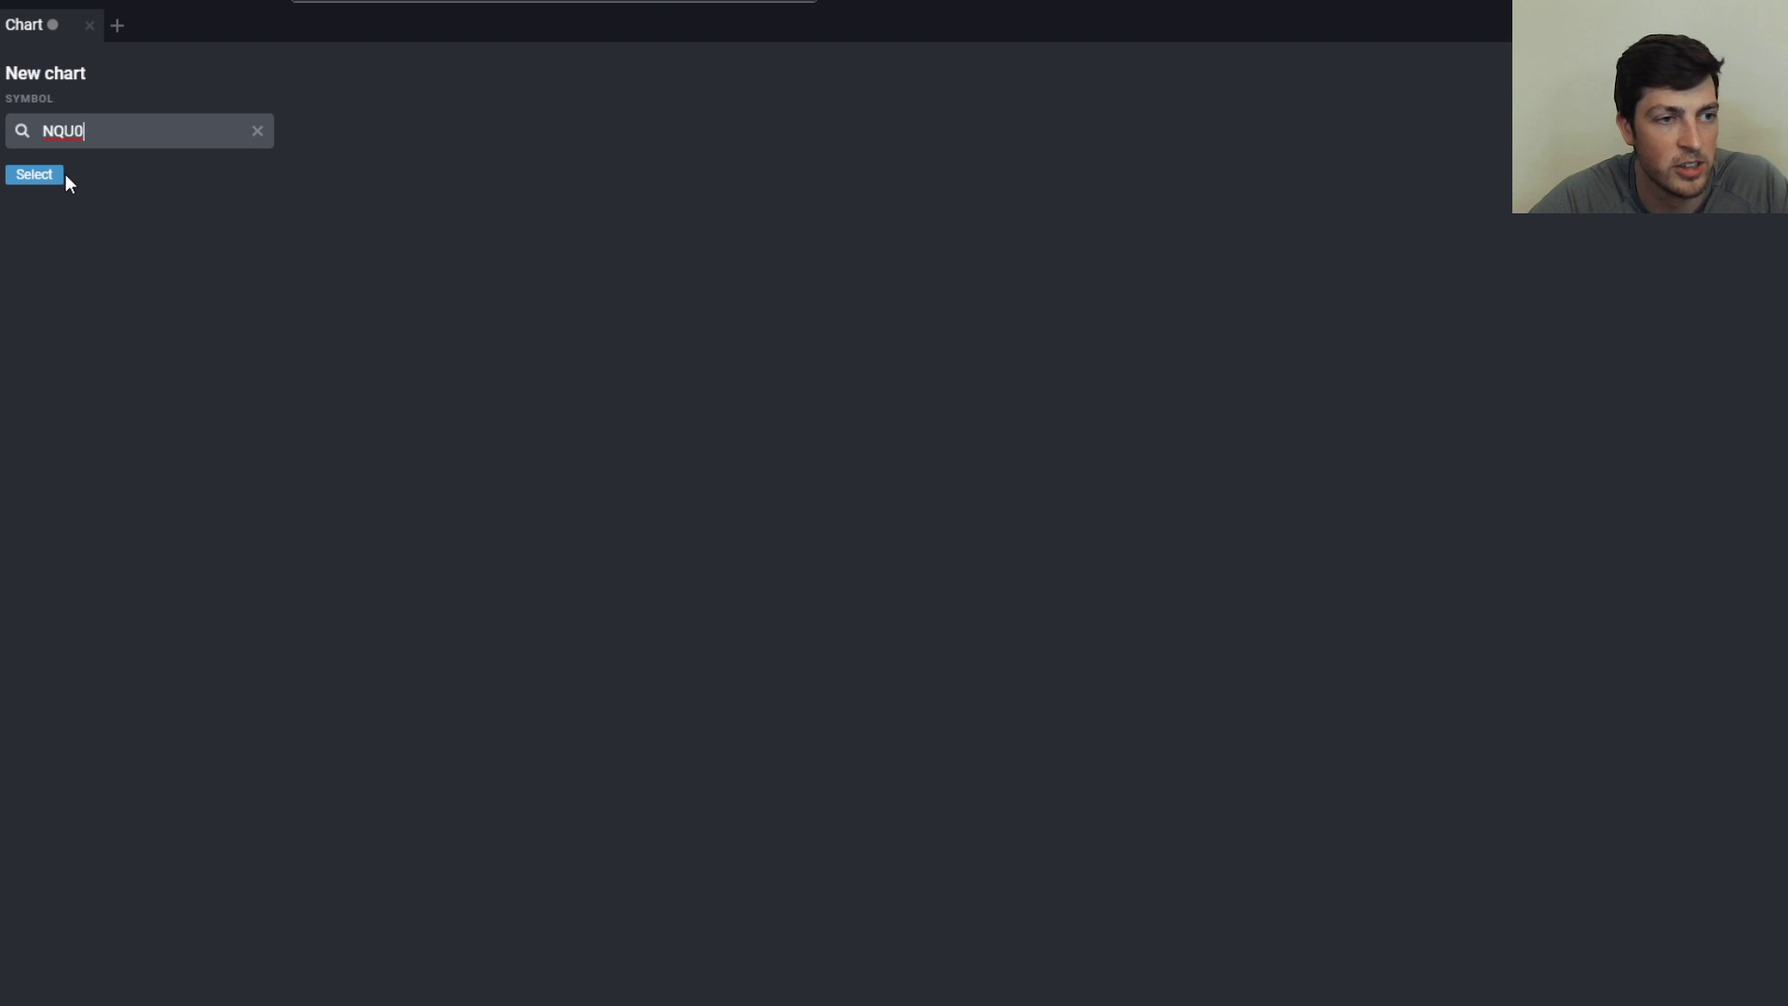
left_click(34, 175)
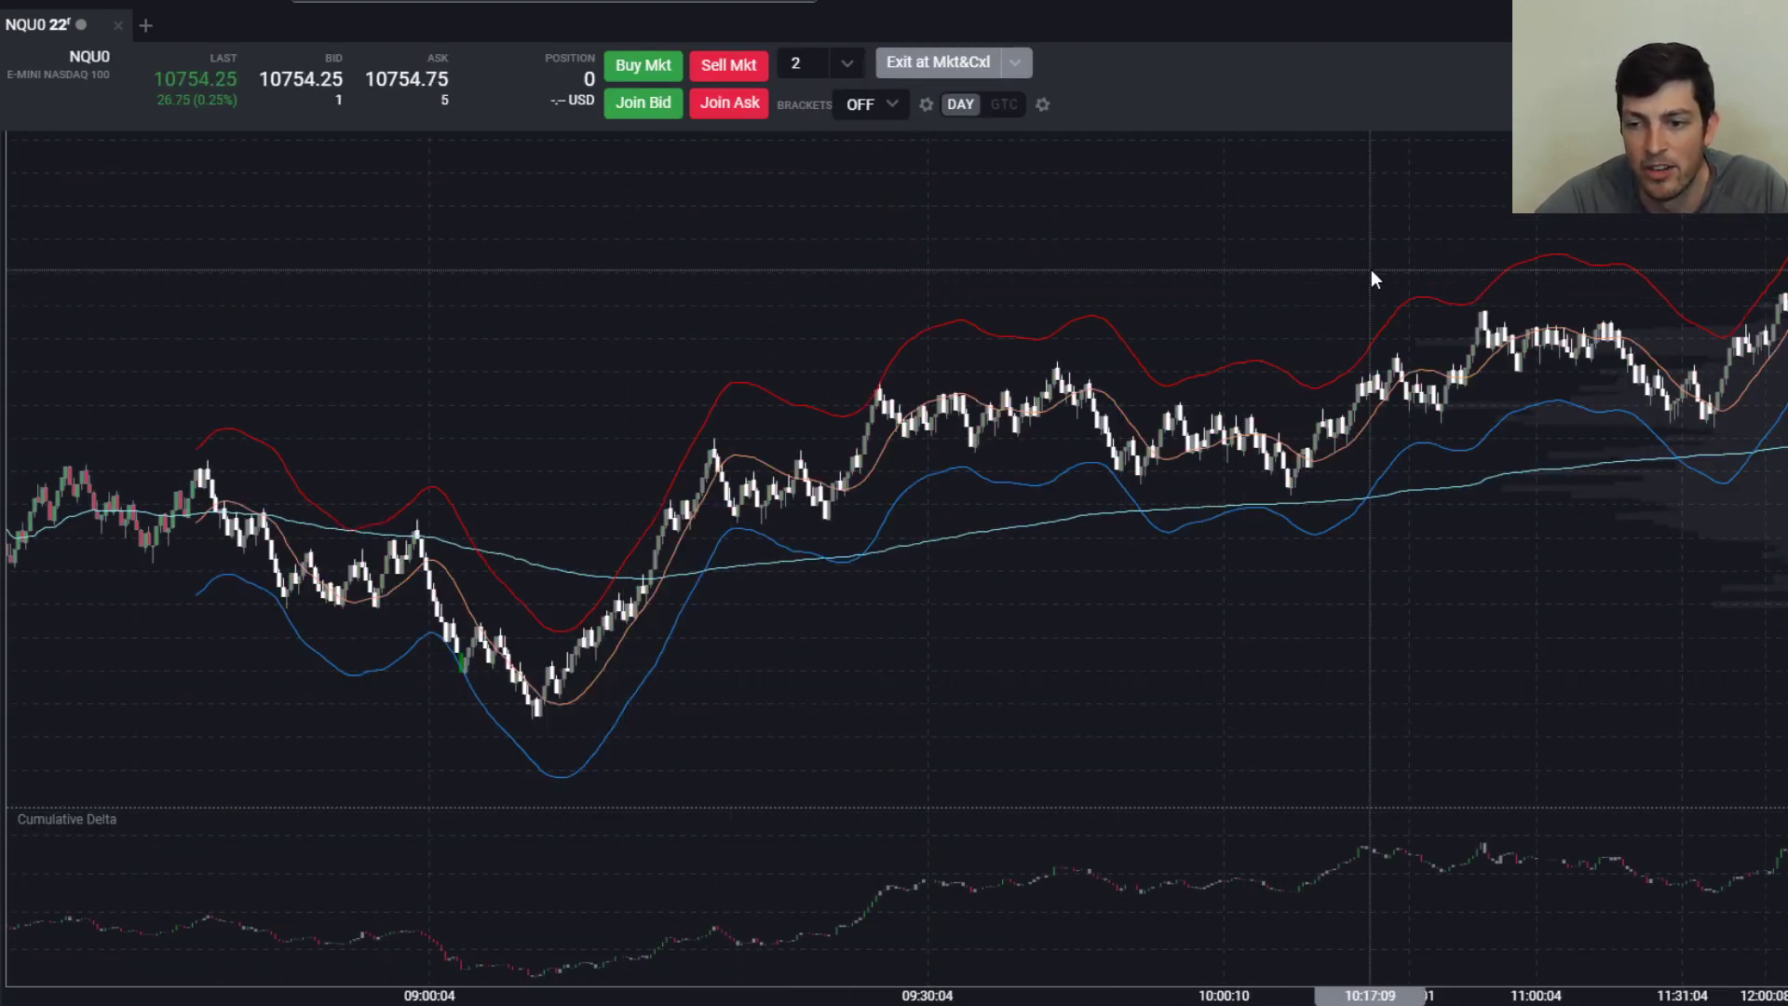
Open a second NQU0 chart tab and move it to the first tab position
left_click(154, 32)
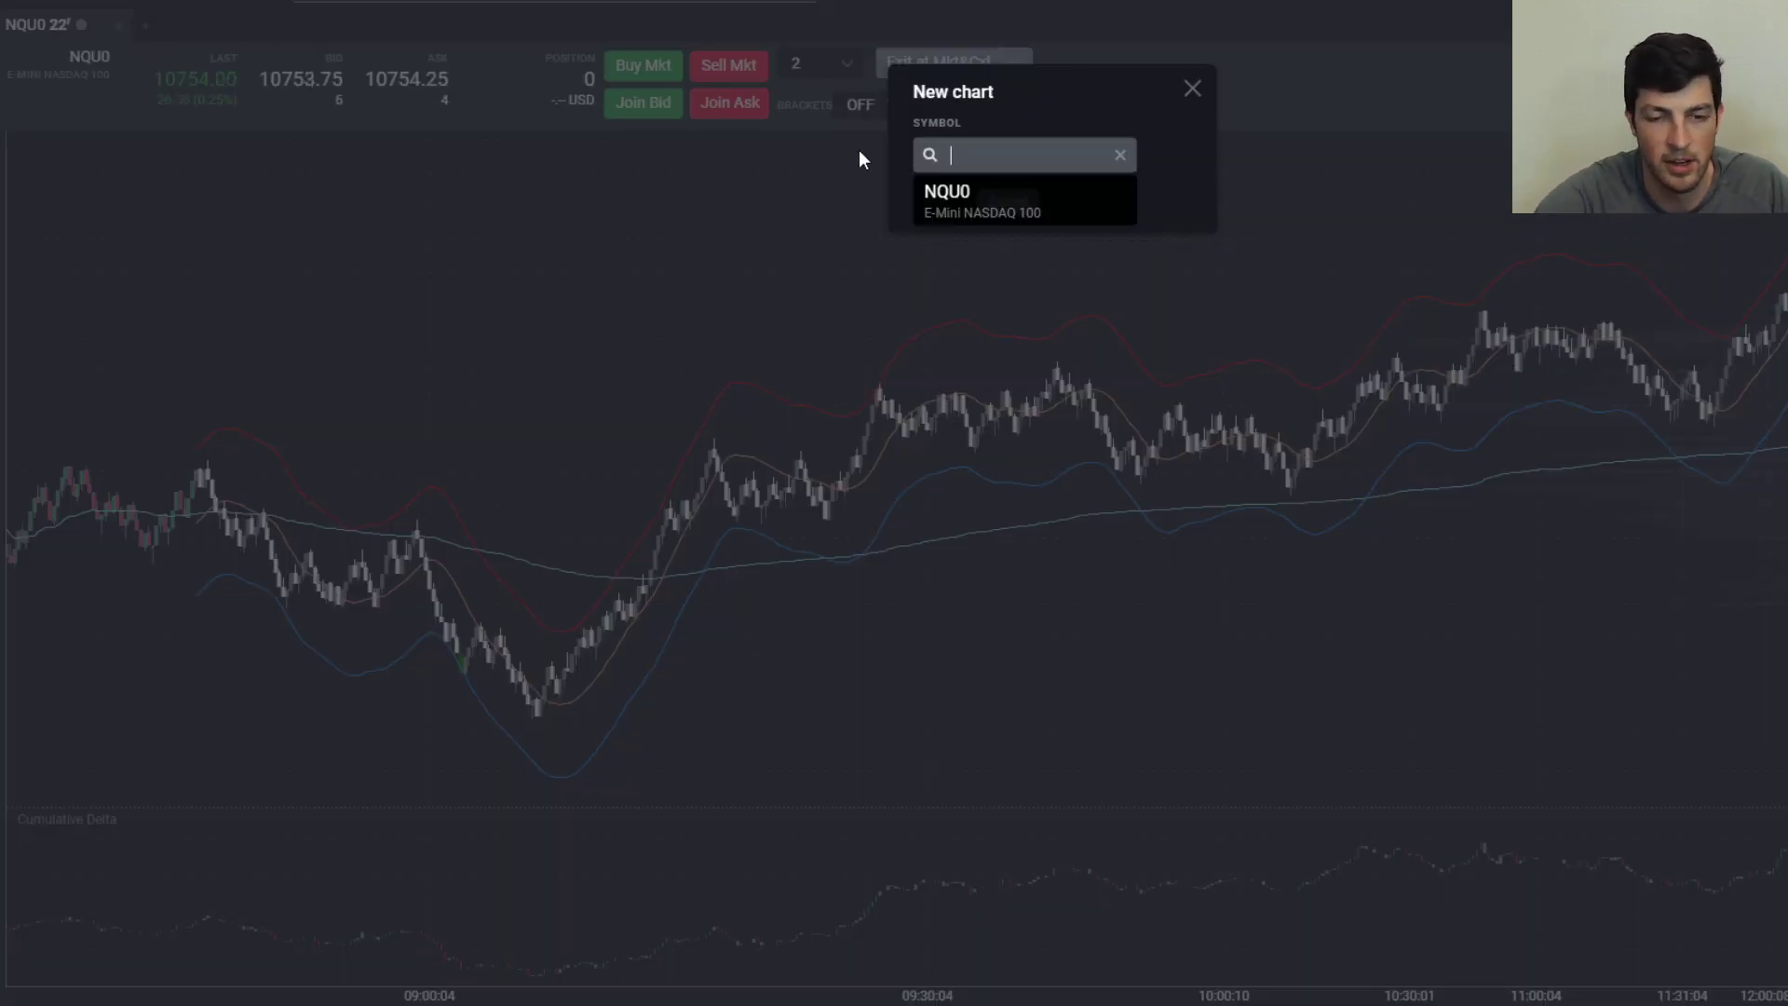
left_click(964, 199)
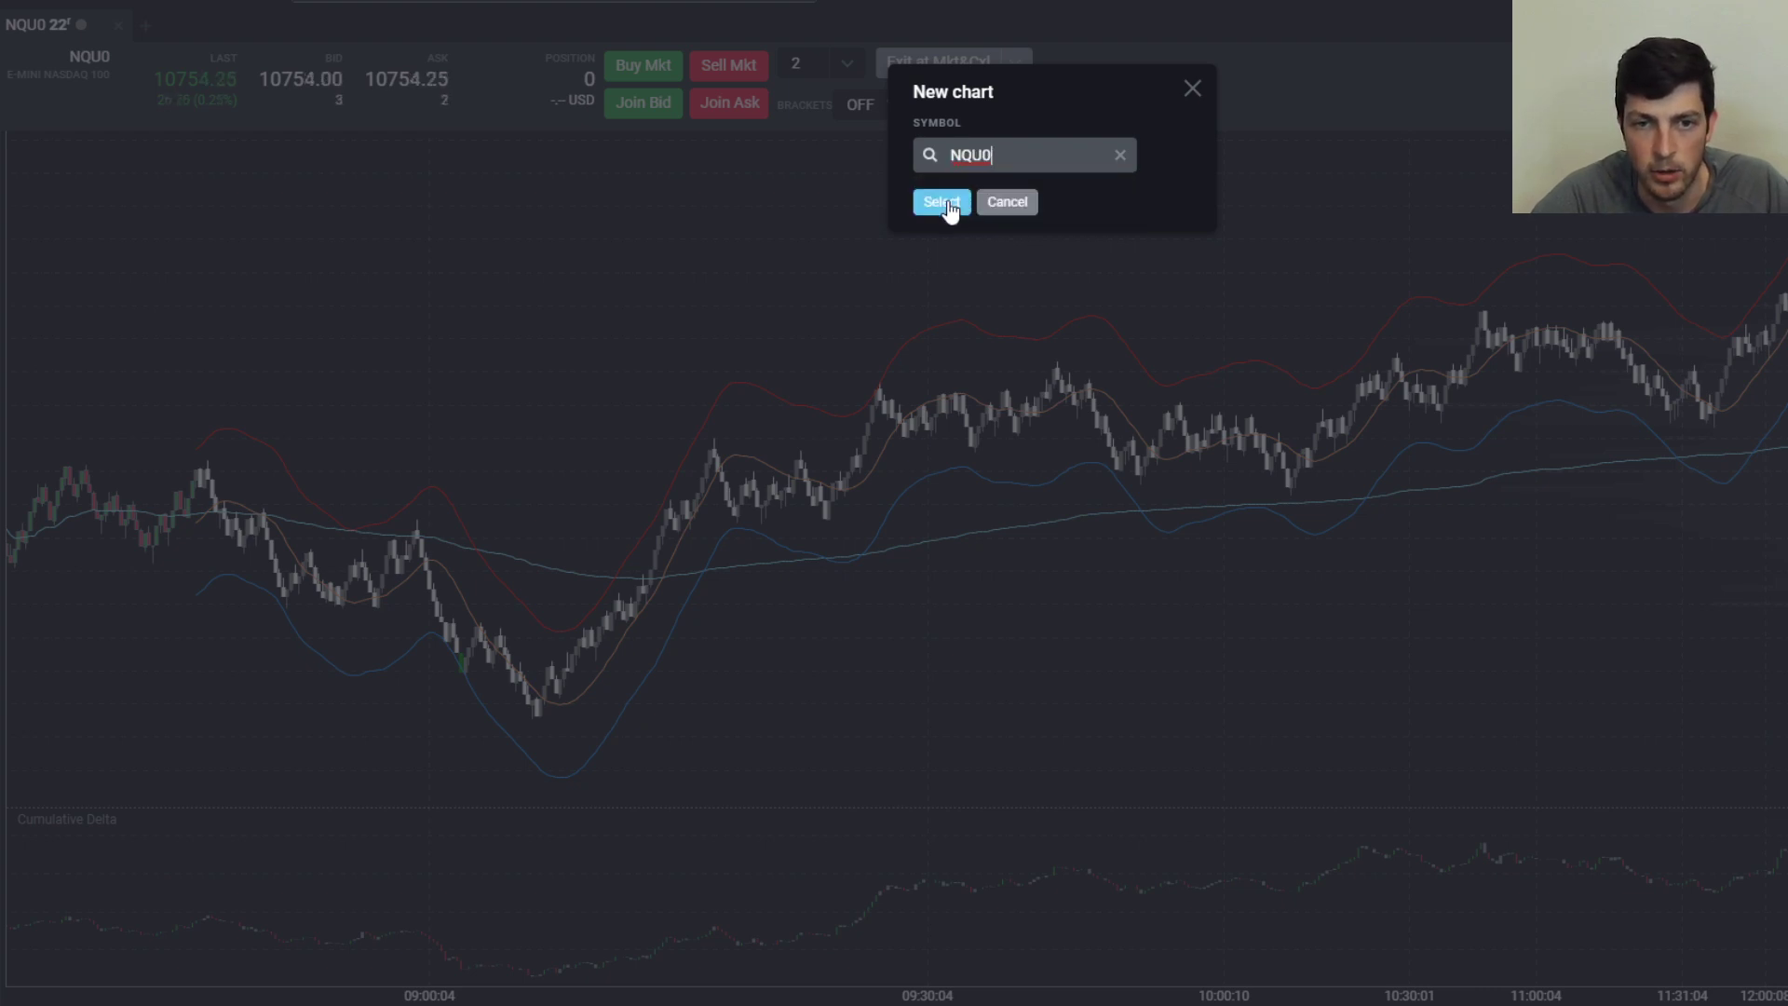
left_click(946, 203)
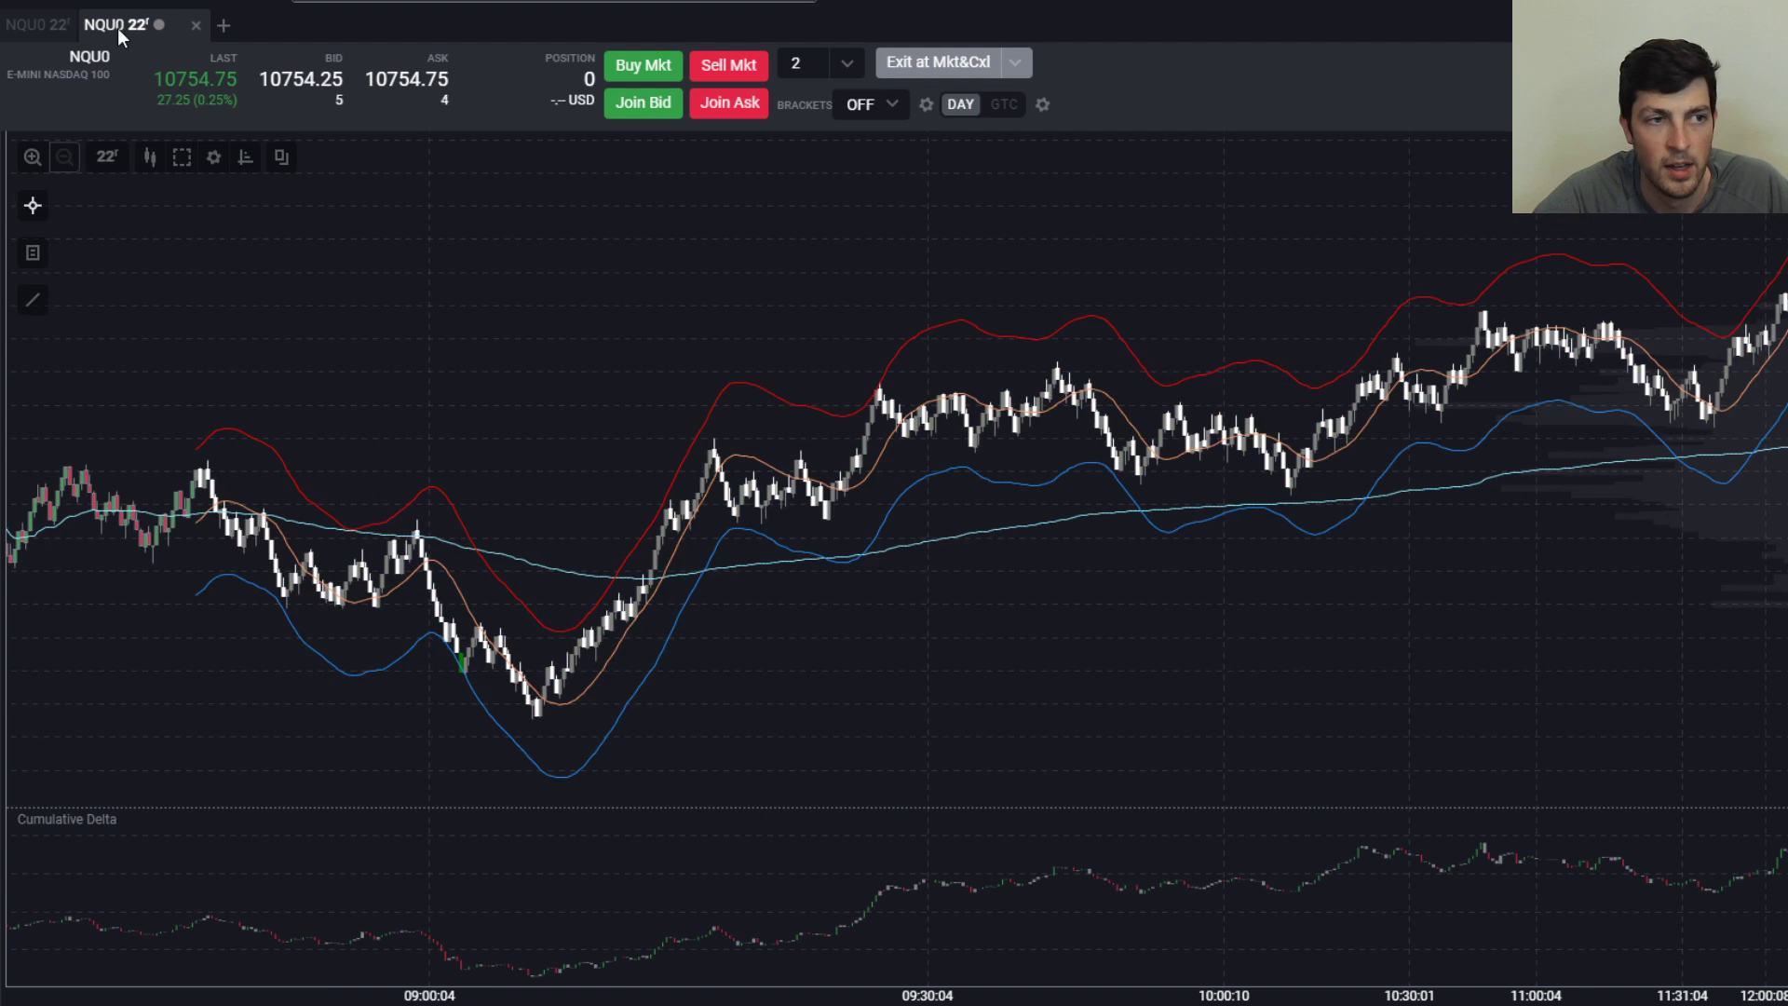
left_click_drag(118, 28, 101, 42)
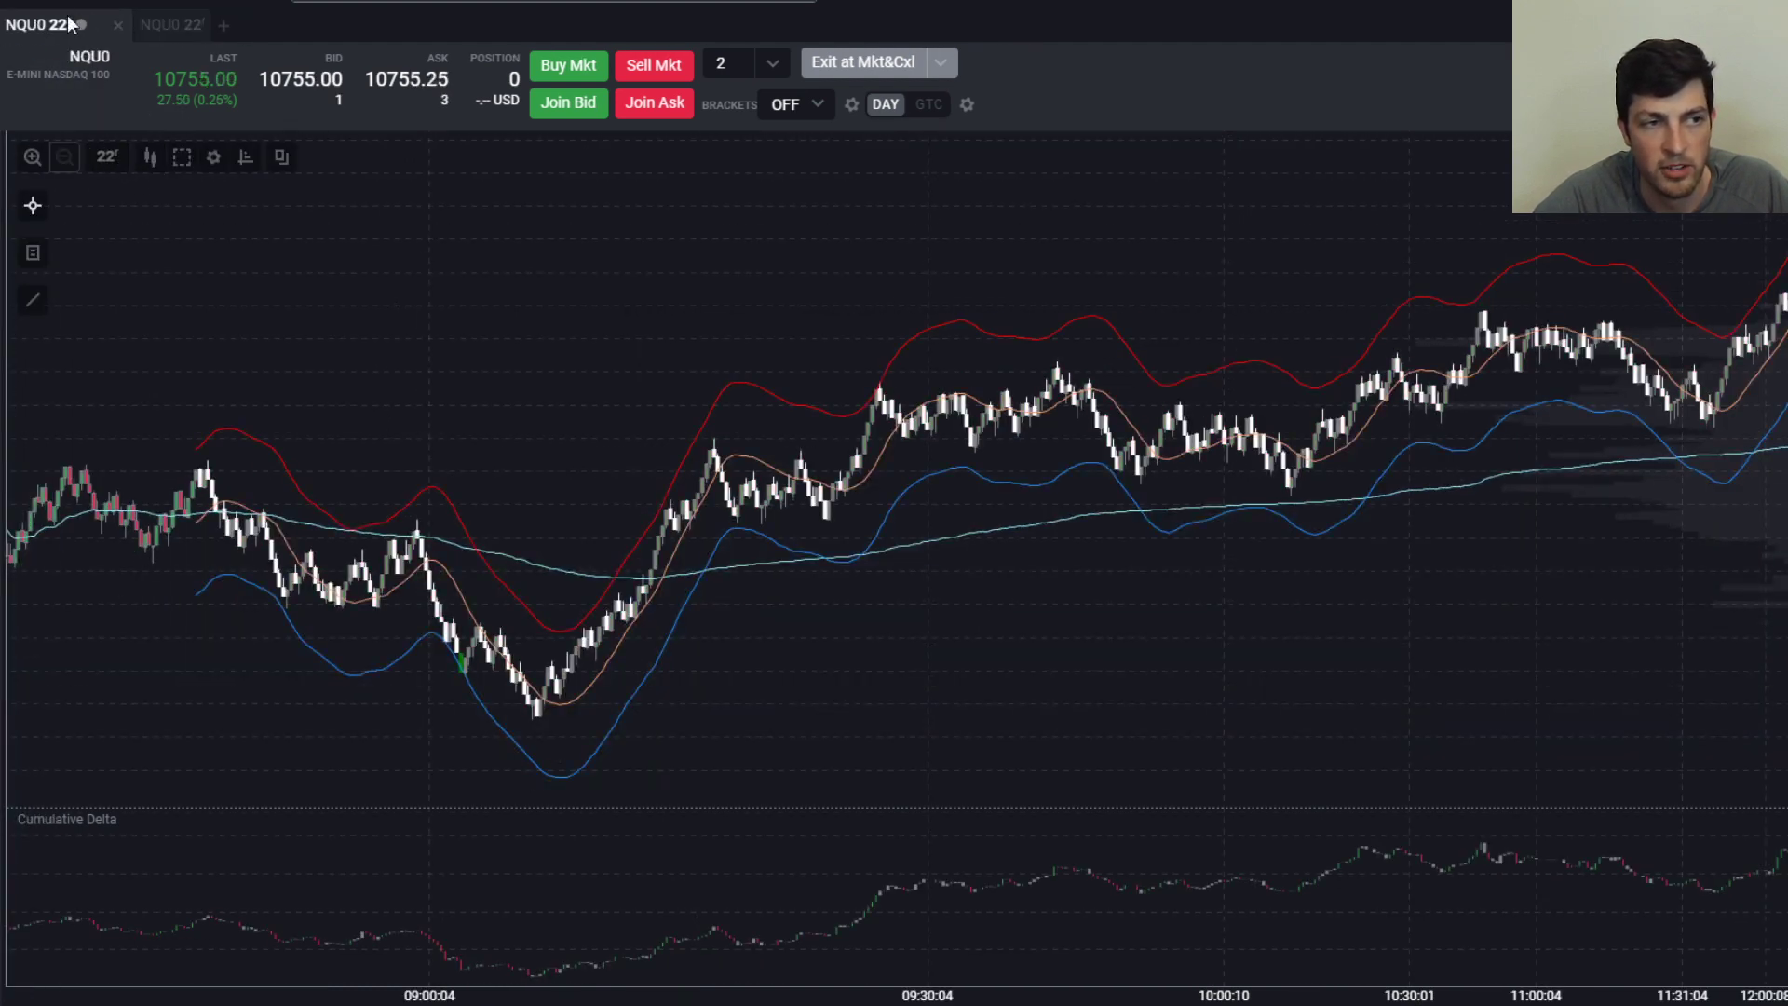
Switch the chart to 5-minute bars and delete Cumulative Delta, OGC Hull No Diddle and VWAP
left_click(107, 156)
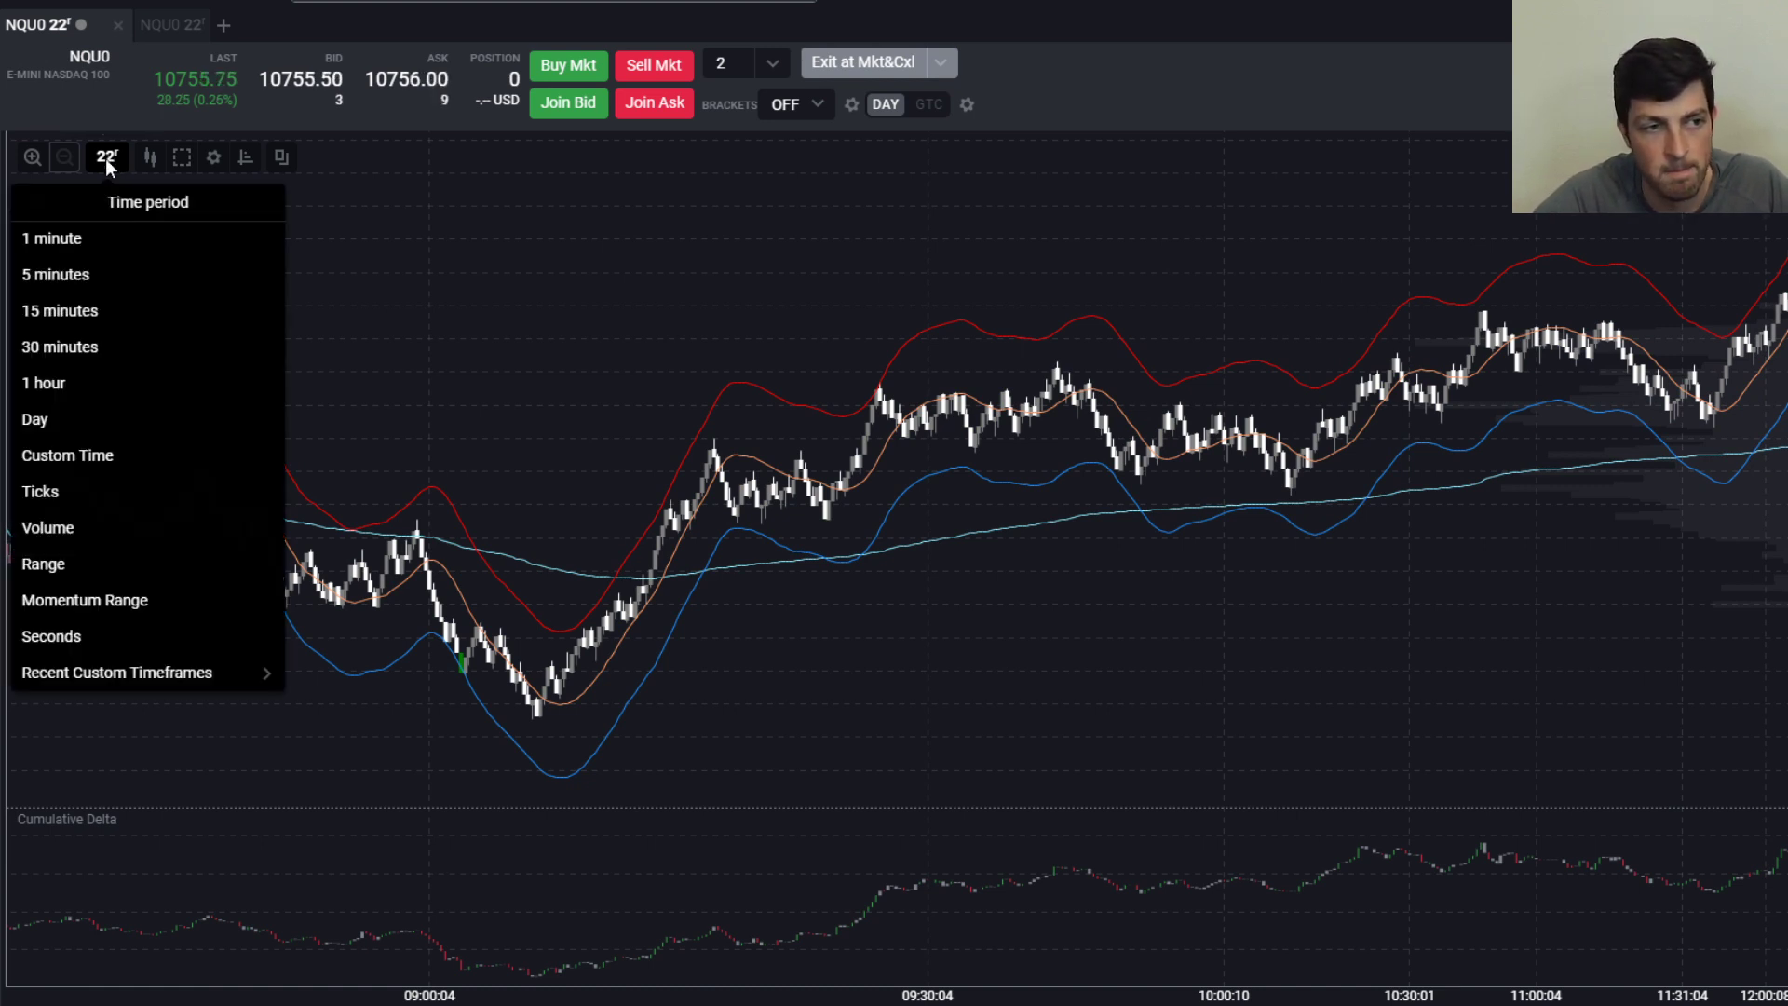
left_click(54, 281)
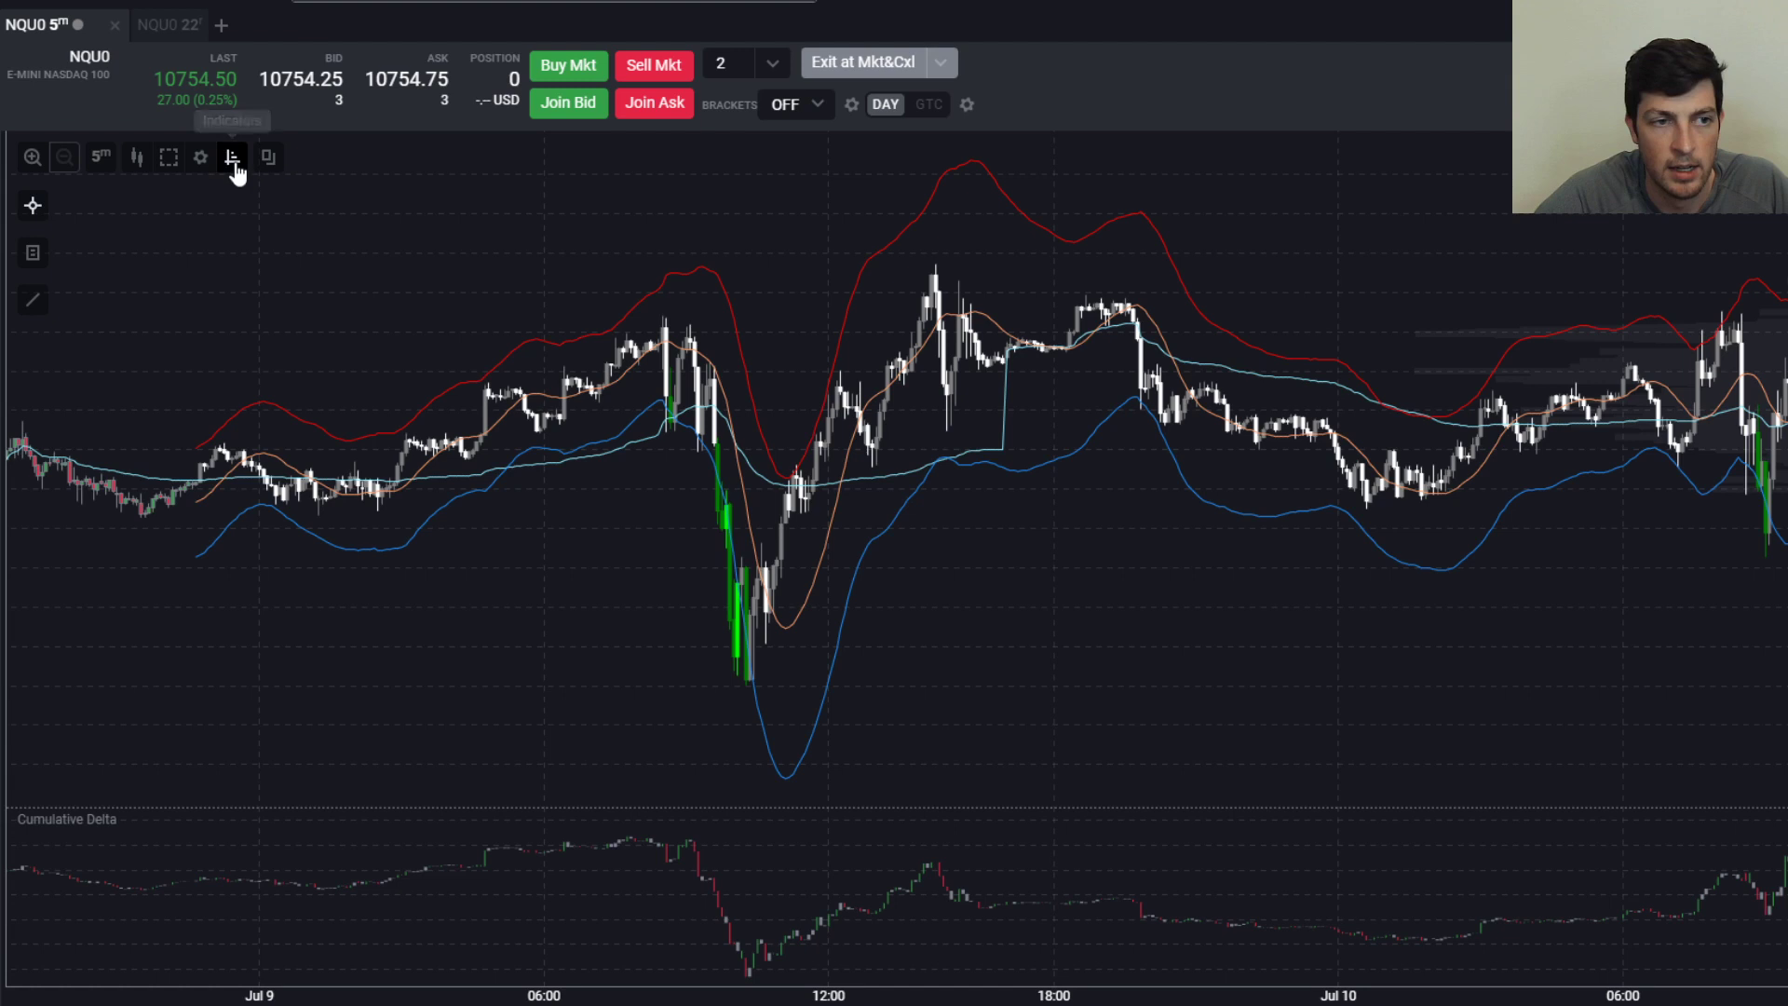
left_click(200, 157)
left_click(313, 322)
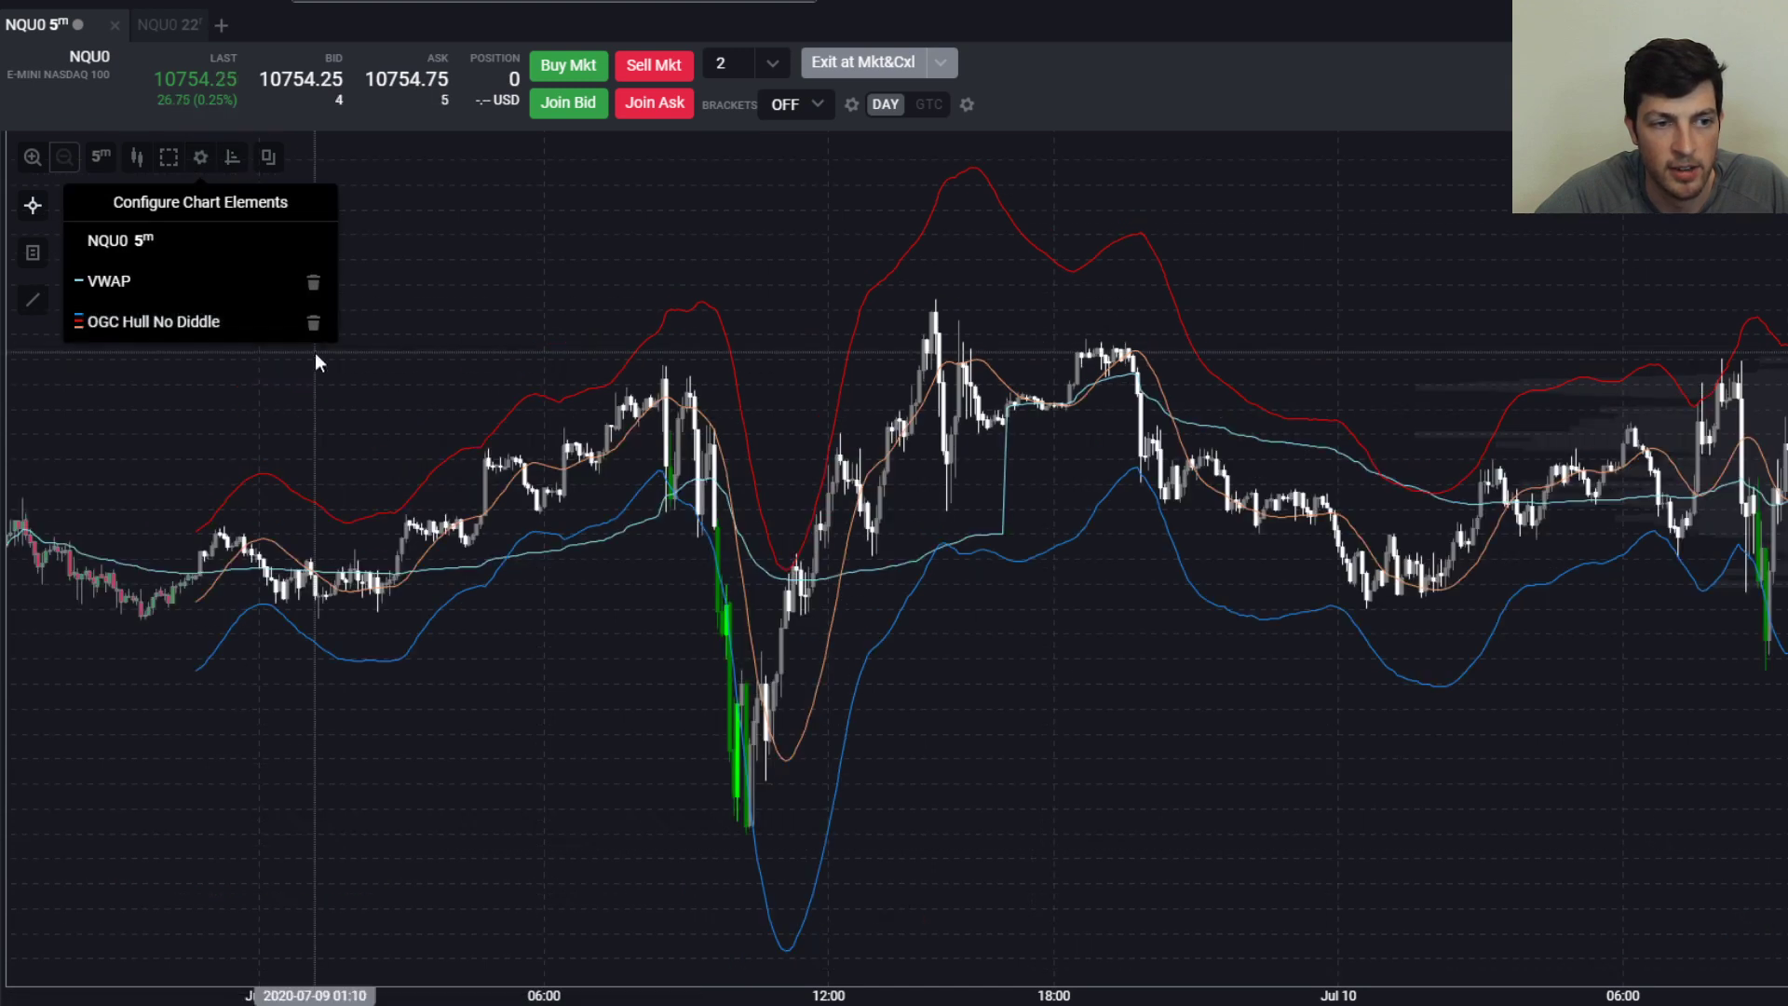
left_click(314, 321)
left_click(314, 284)
left_click(1092, 479)
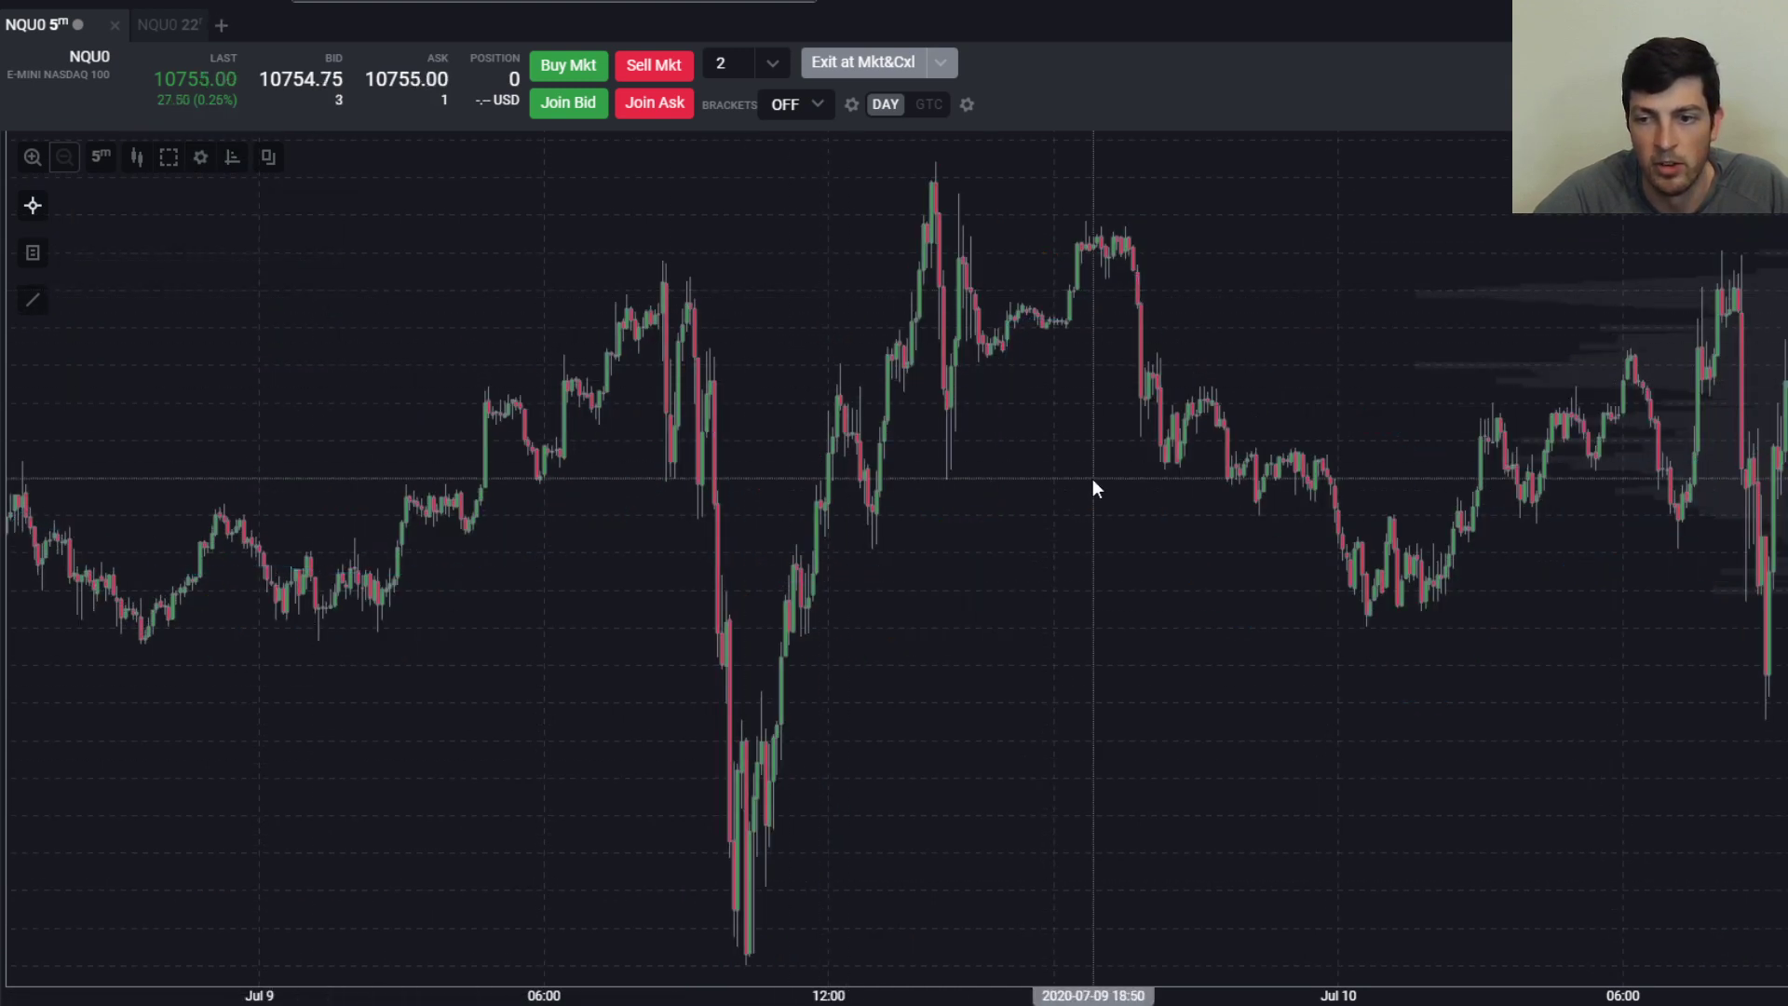
Turn off the chart's volume shading in Settings
left_click(168, 157)
left_click(172, 442)
scroll(1254, 308, "right", 5)
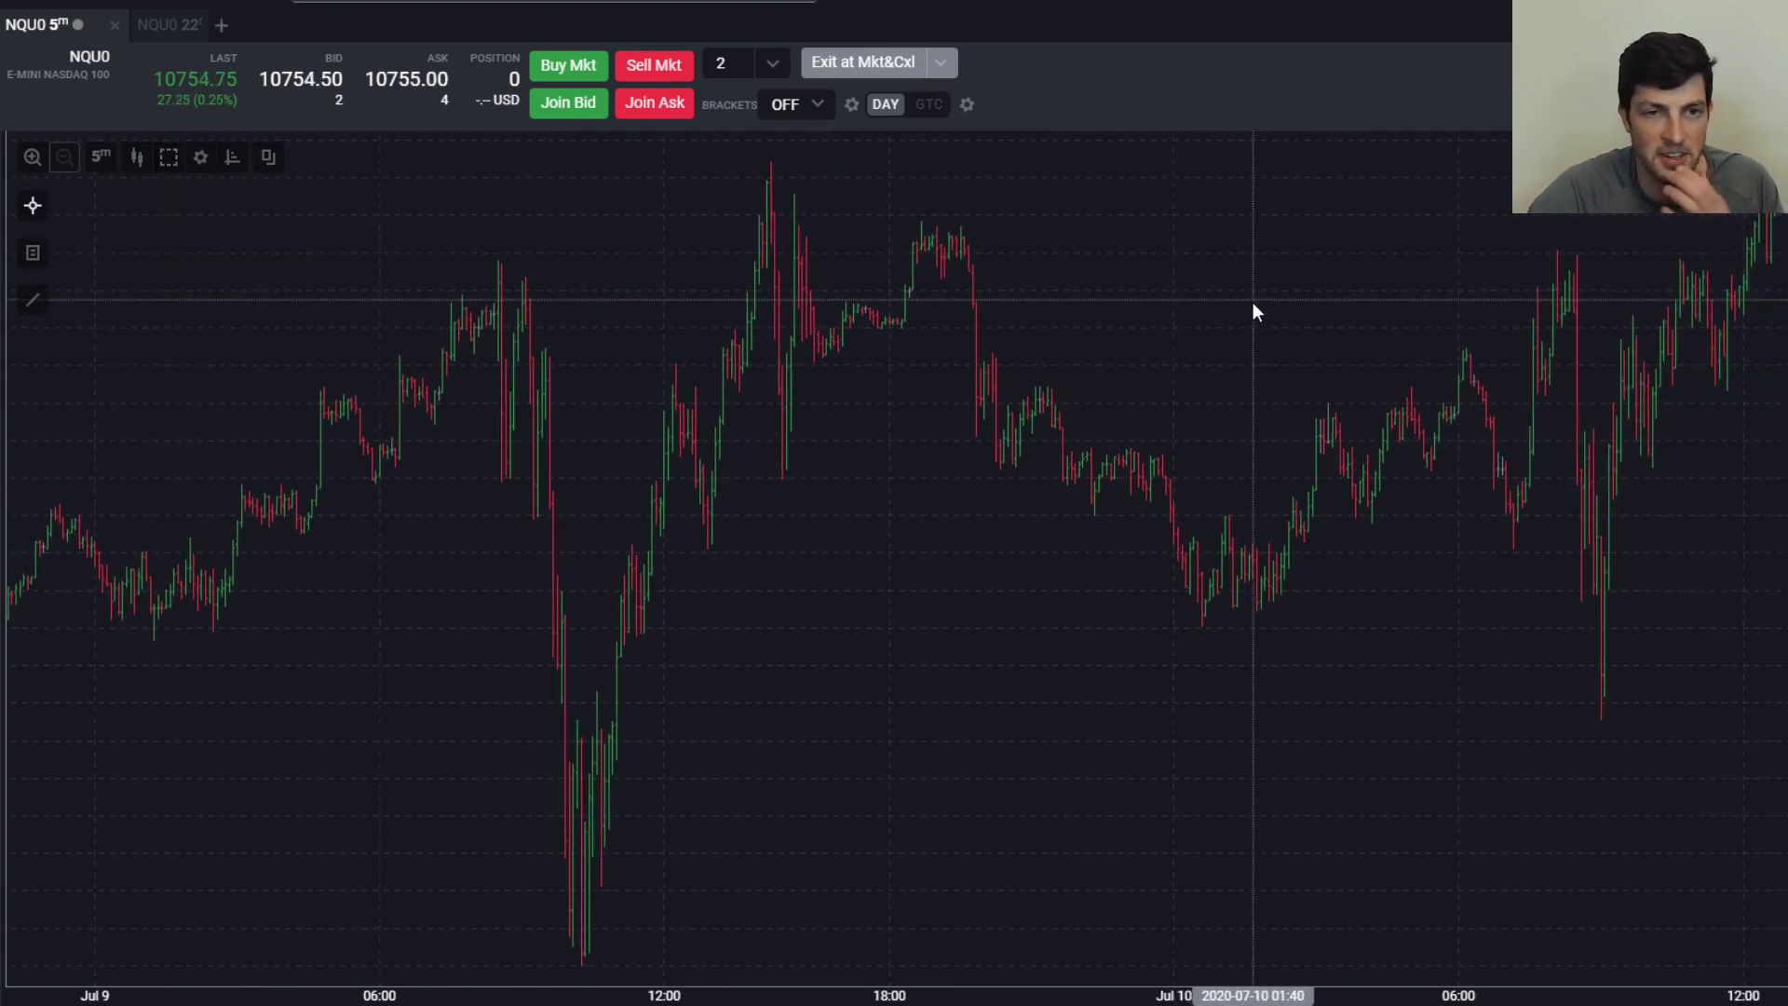
scroll(1209, 314, "up", 5)
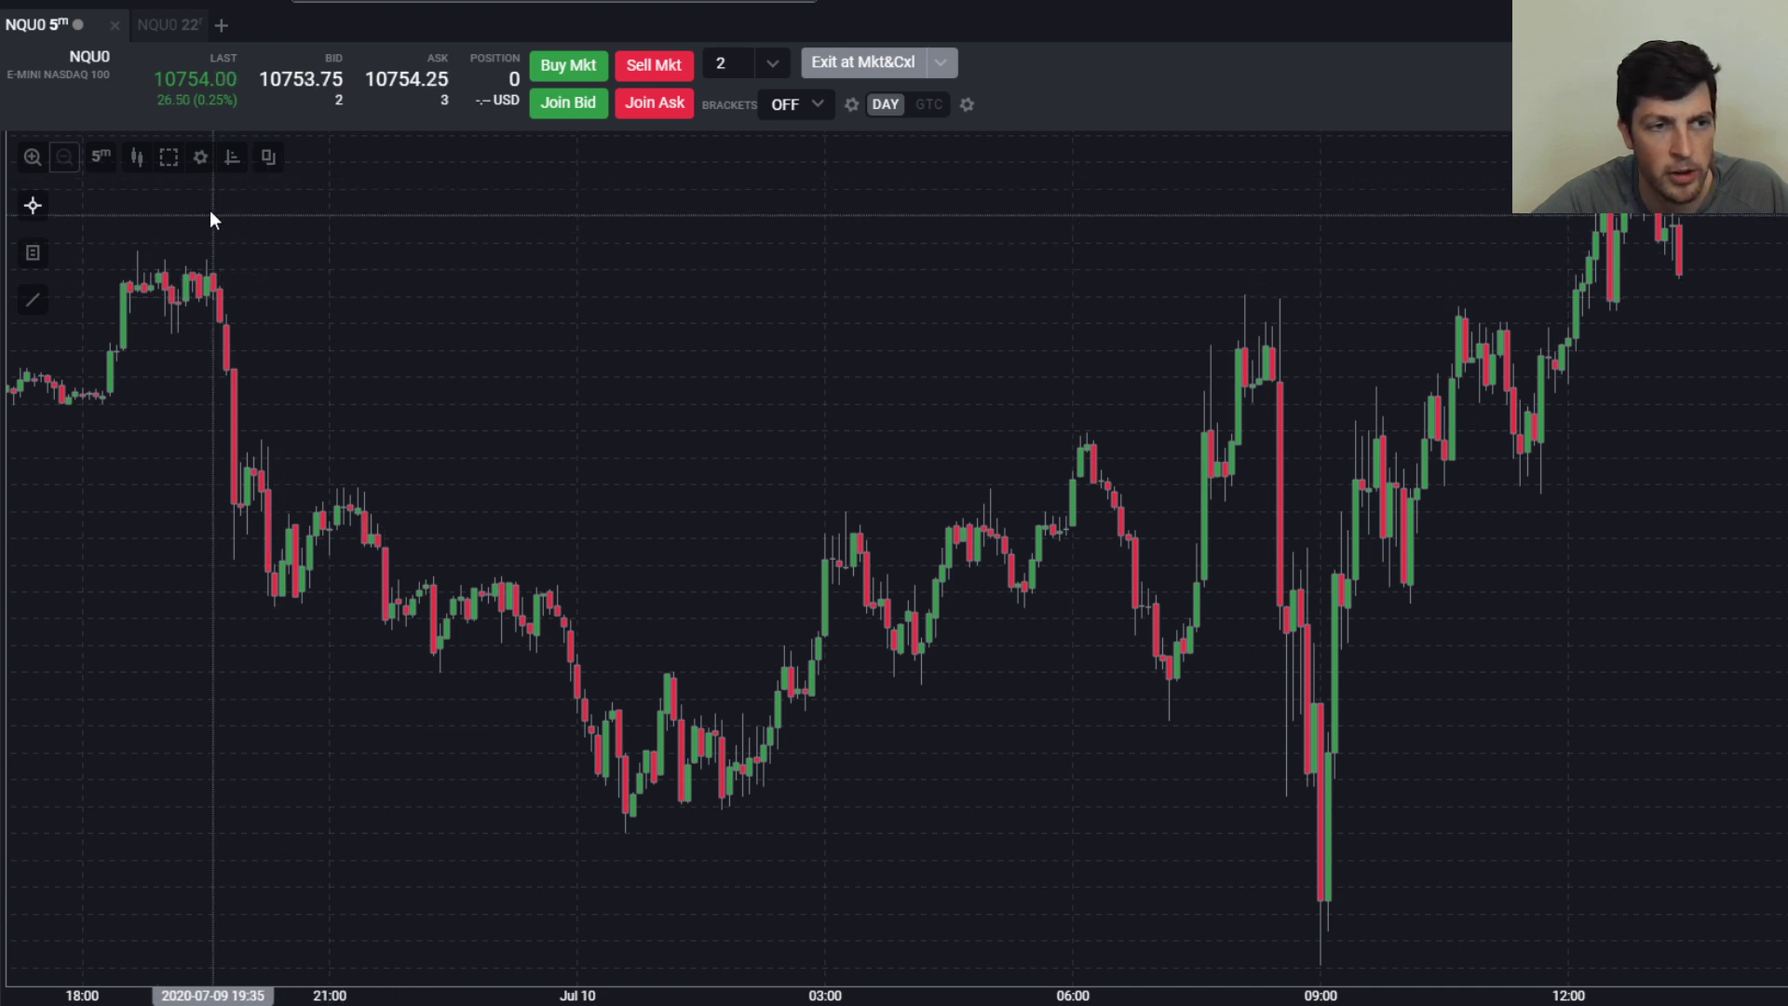
Add the VWAP and Cumulative Delta volume-based indicators to the chart
left_click(232, 167)
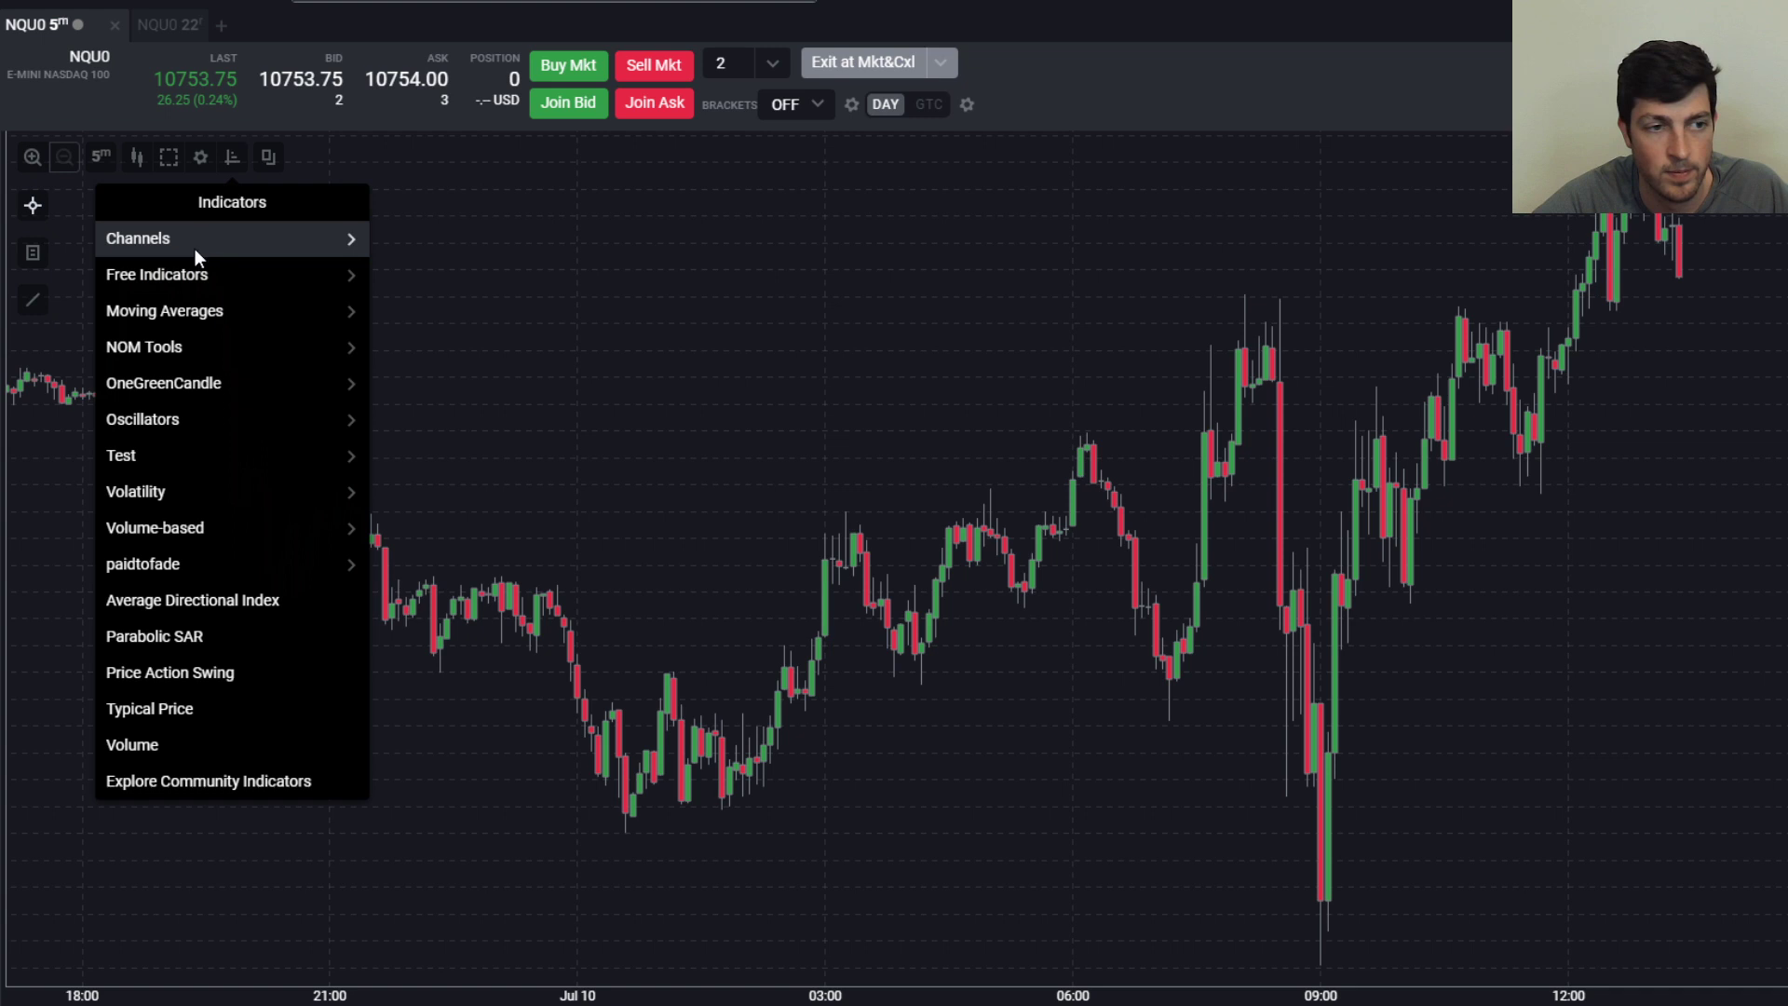
left_click(192, 528)
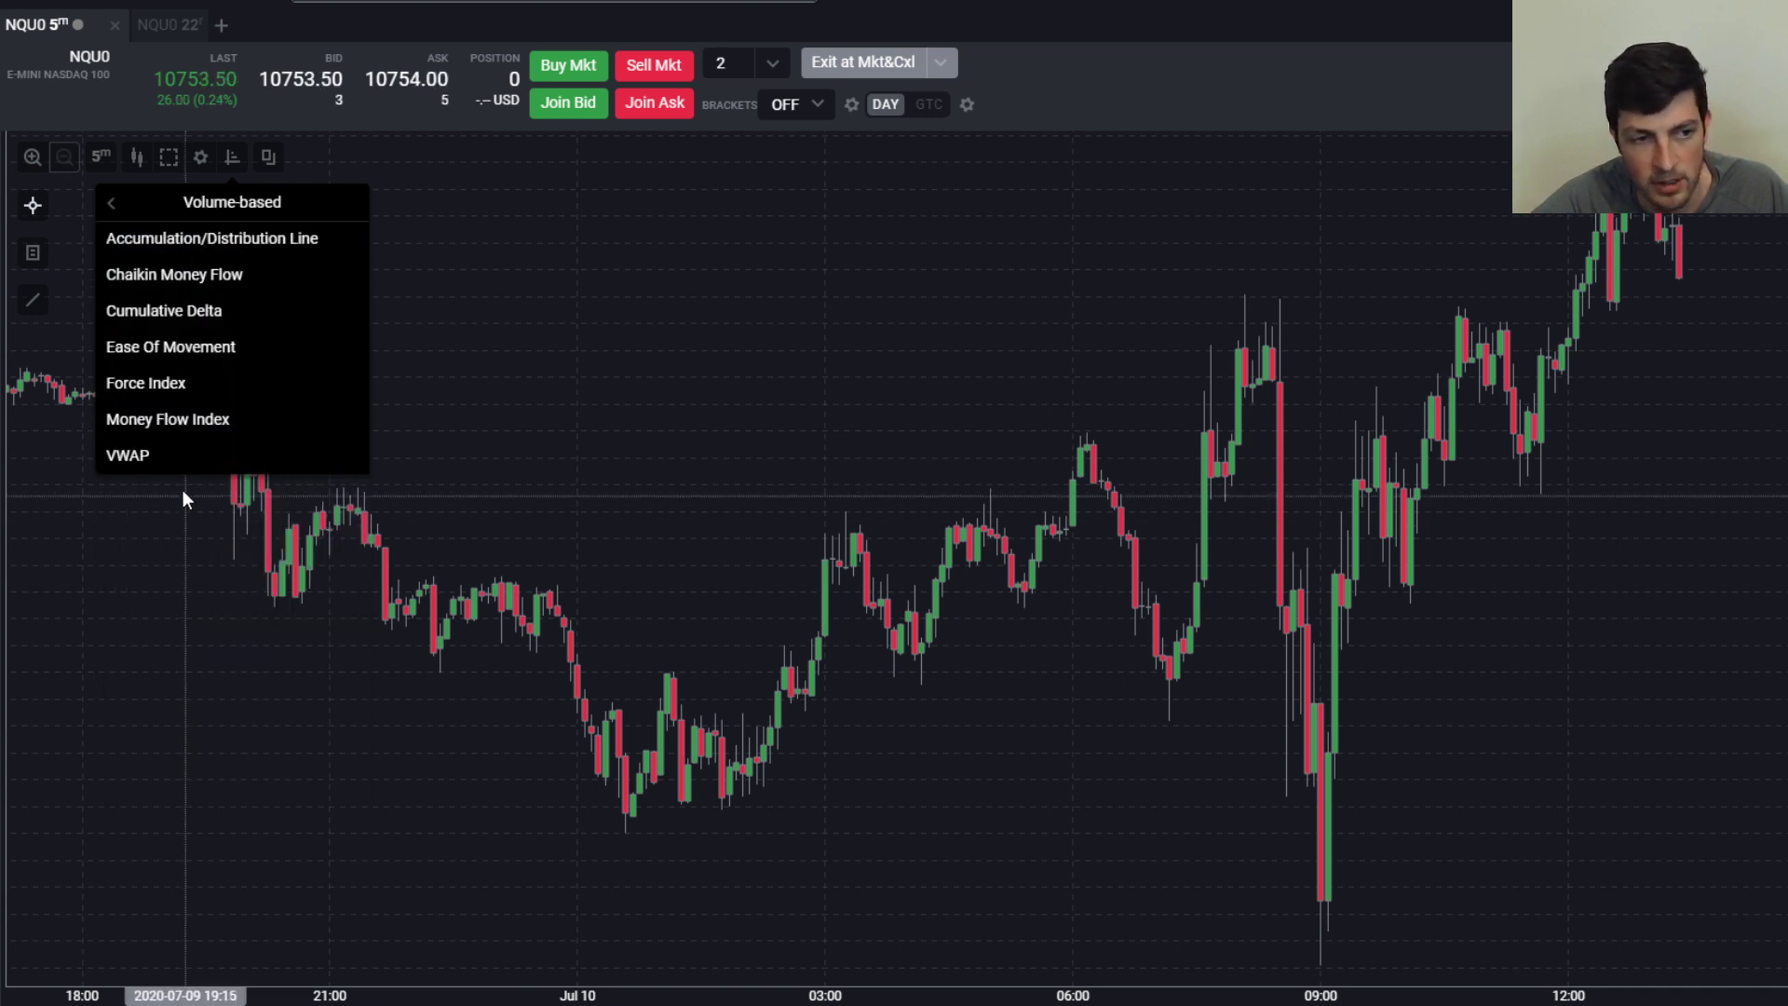
left_click(140, 455)
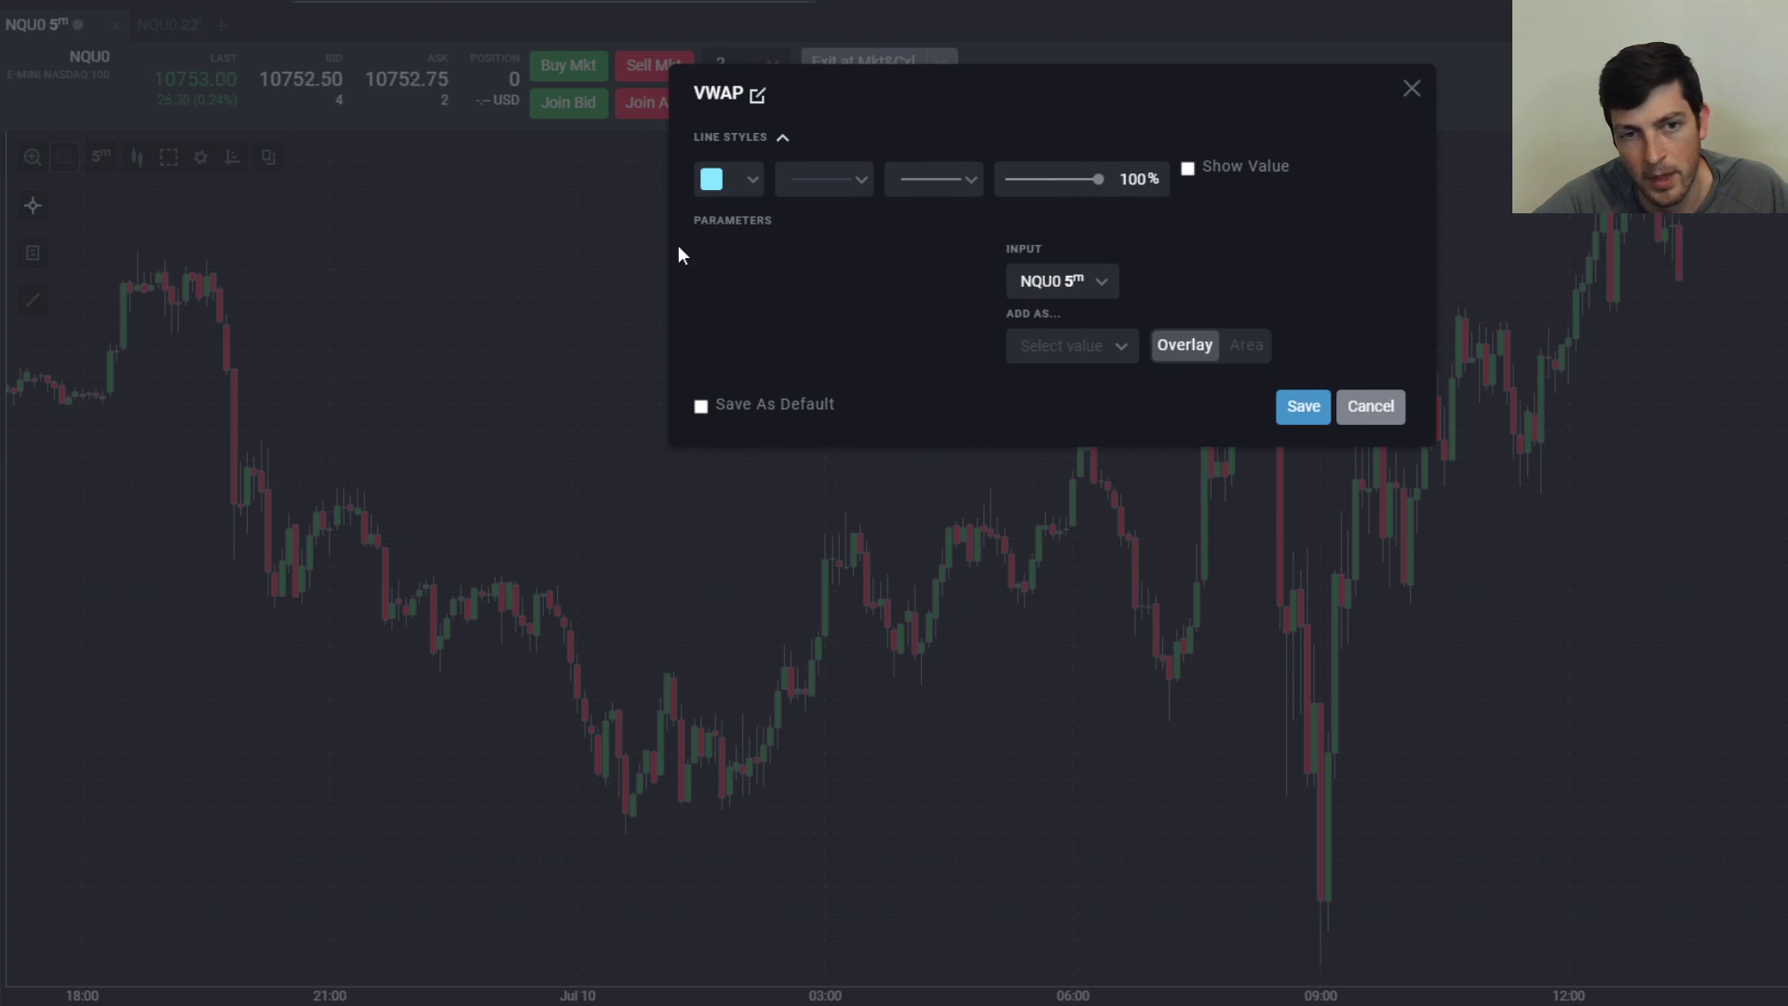
left_click(1302, 407)
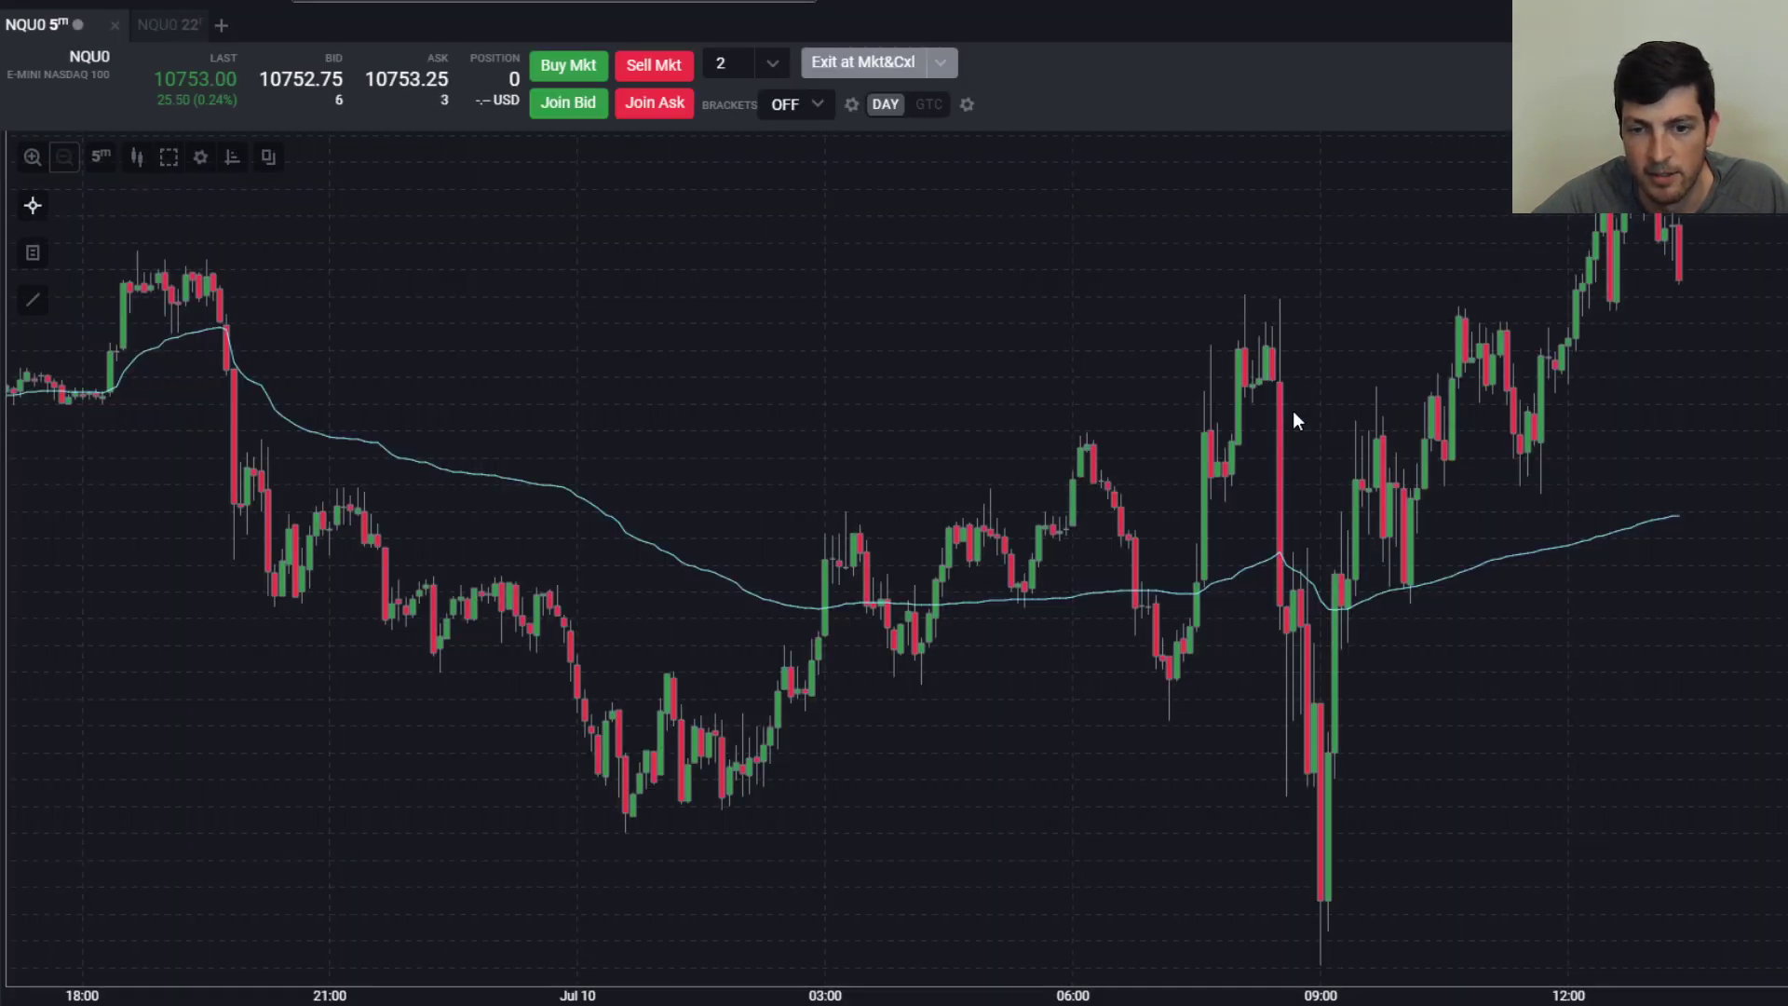
left_click(233, 158)
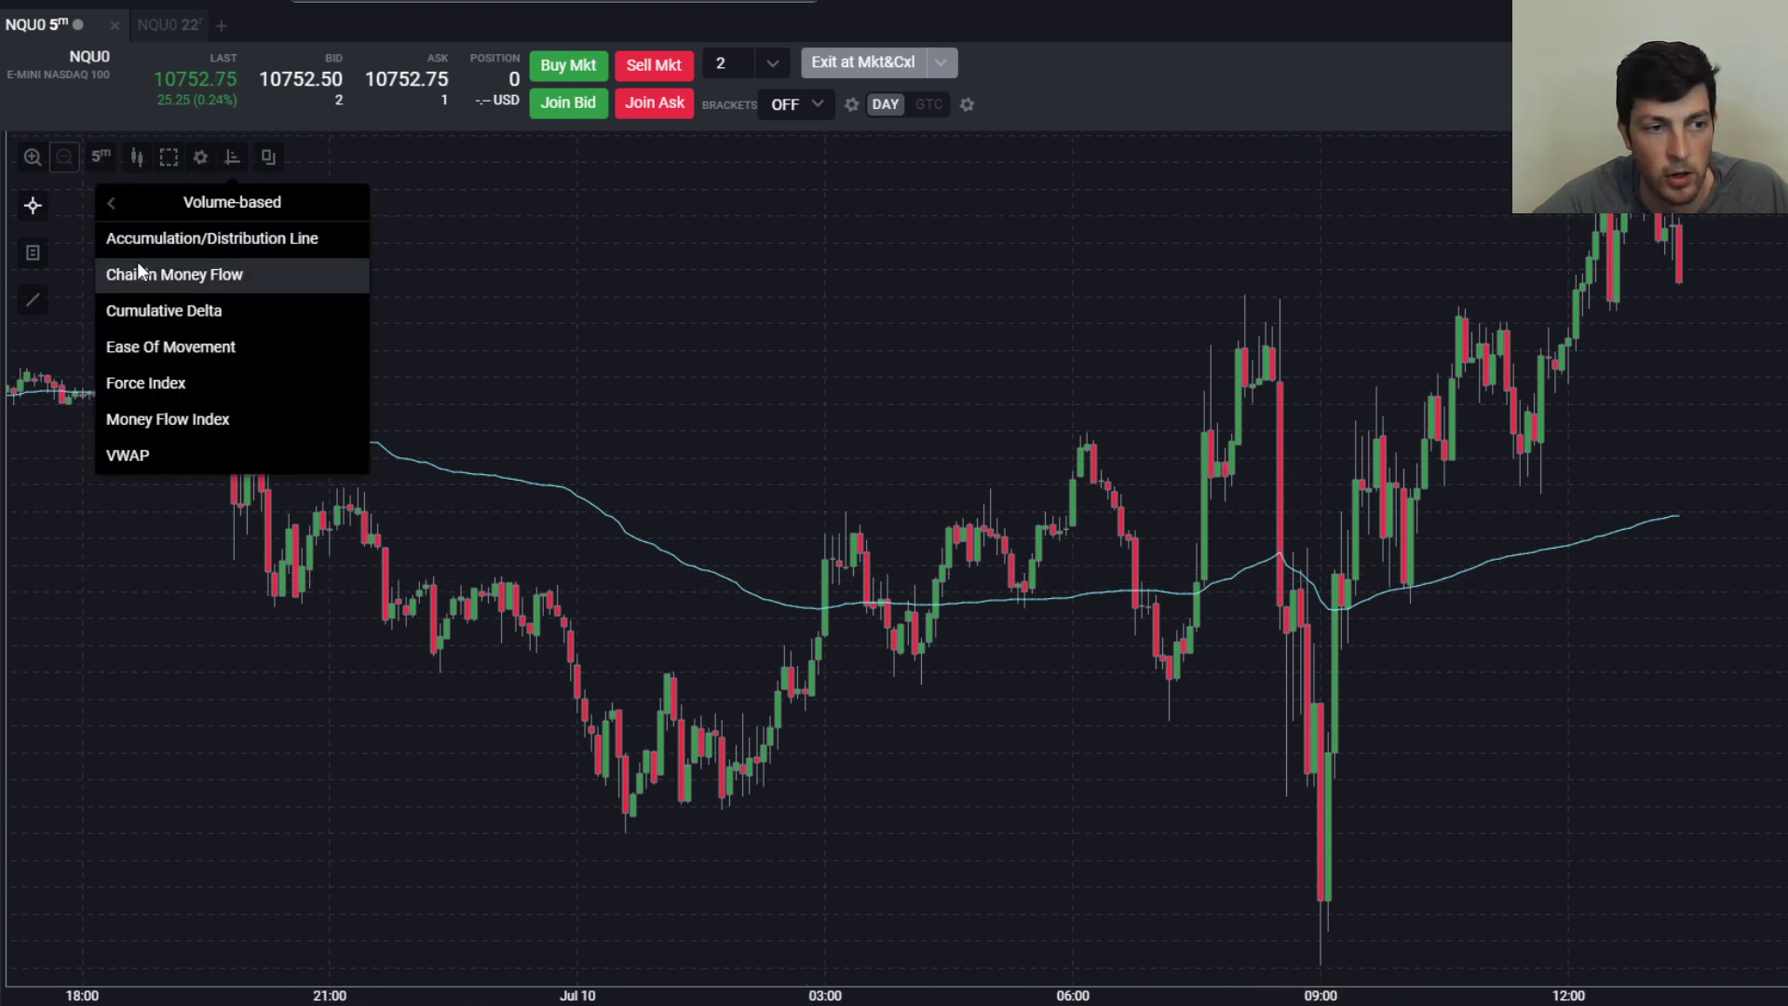
left_click(156, 310)
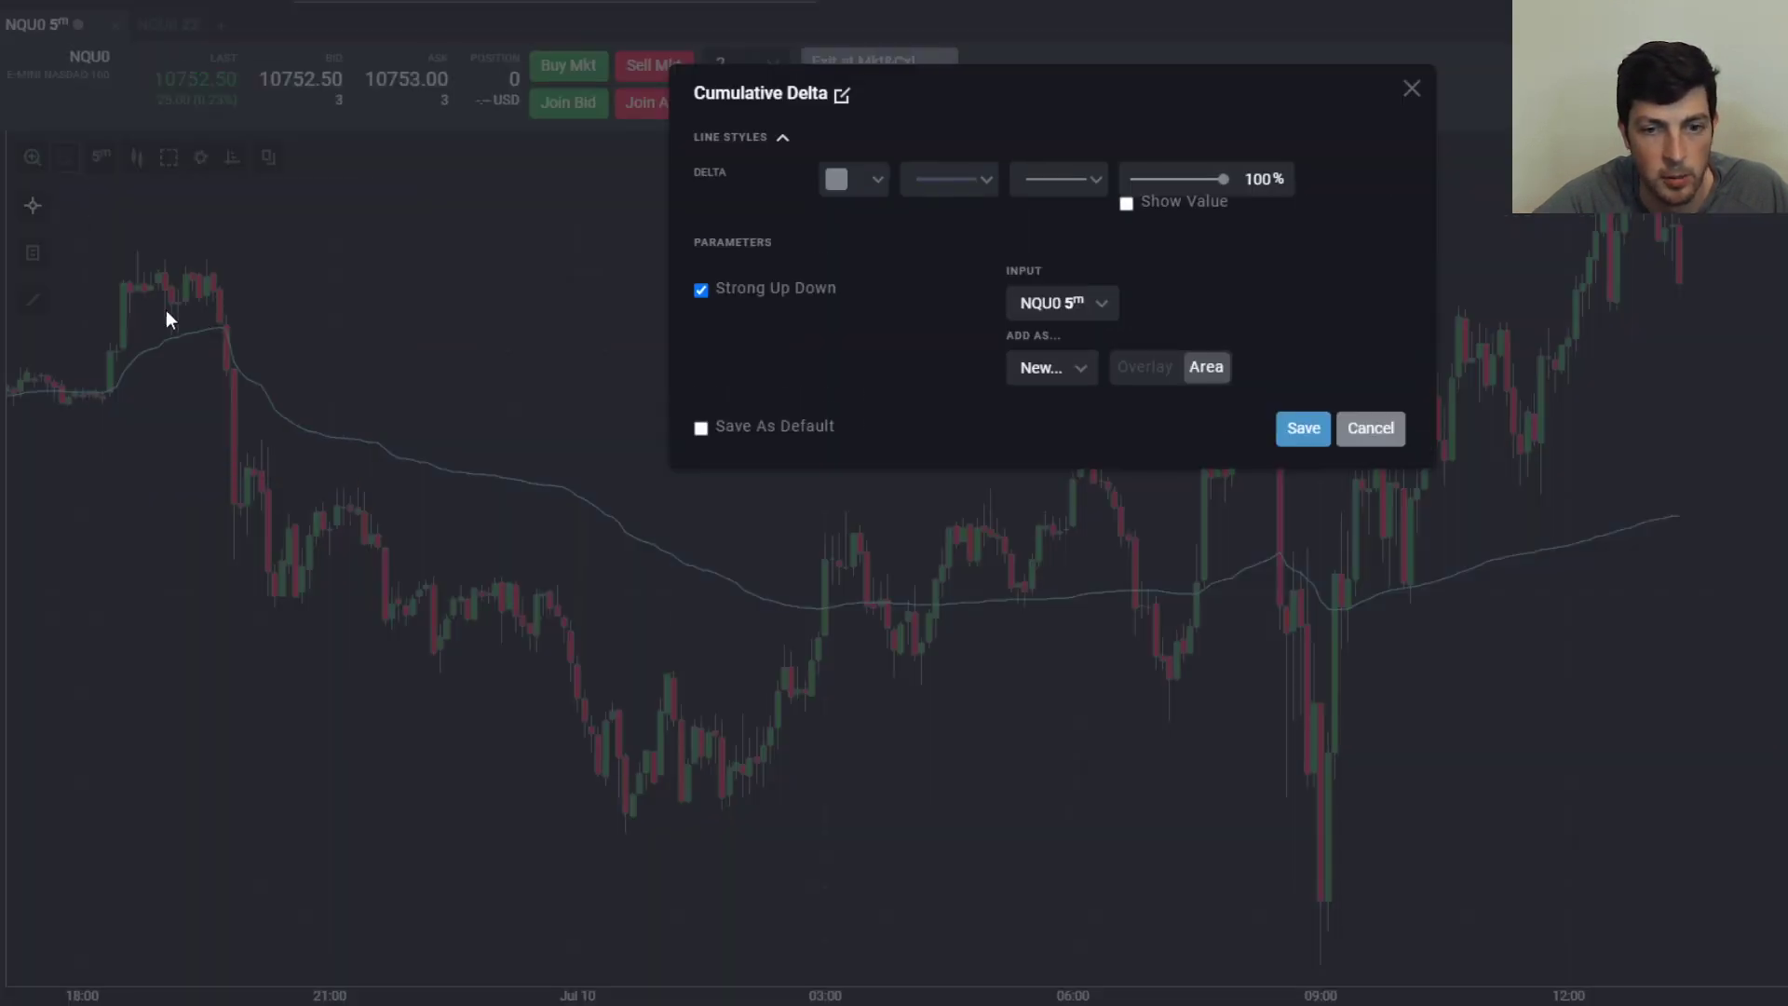
left_click(1304, 433)
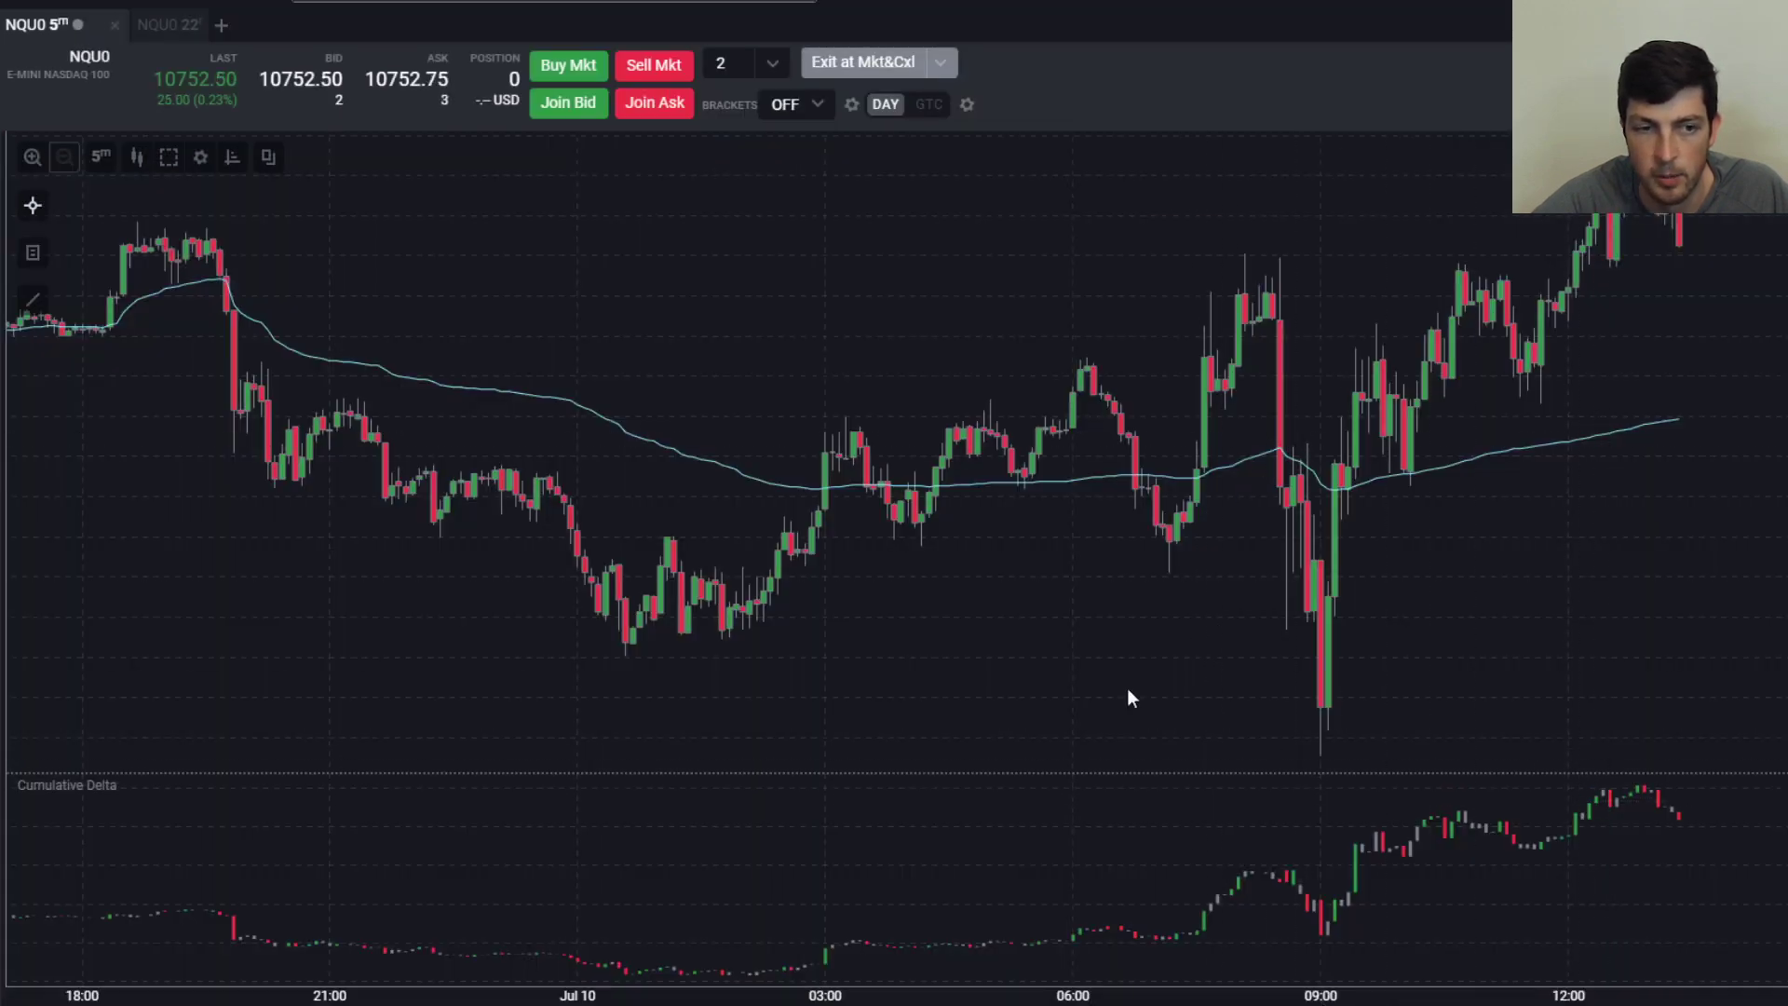
Look at the Volume Profiles settings under Free Indicators, then cancel without adding it
left_click(232, 158)
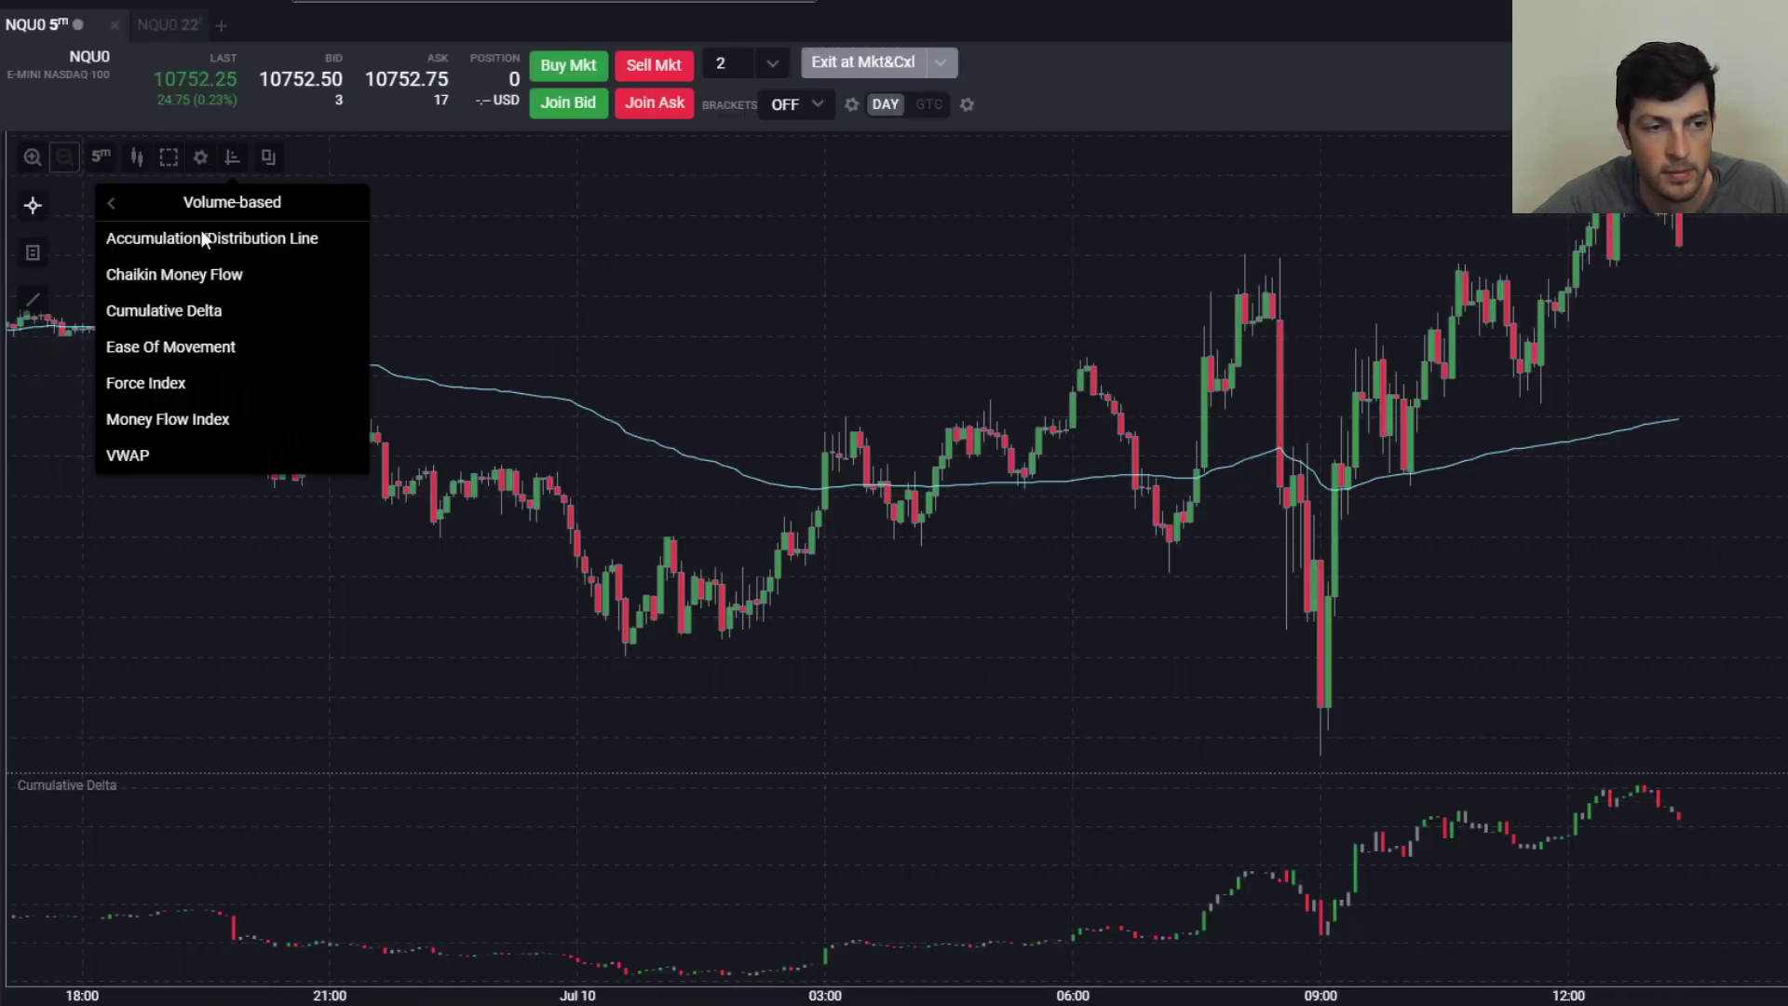
left_click(112, 205)
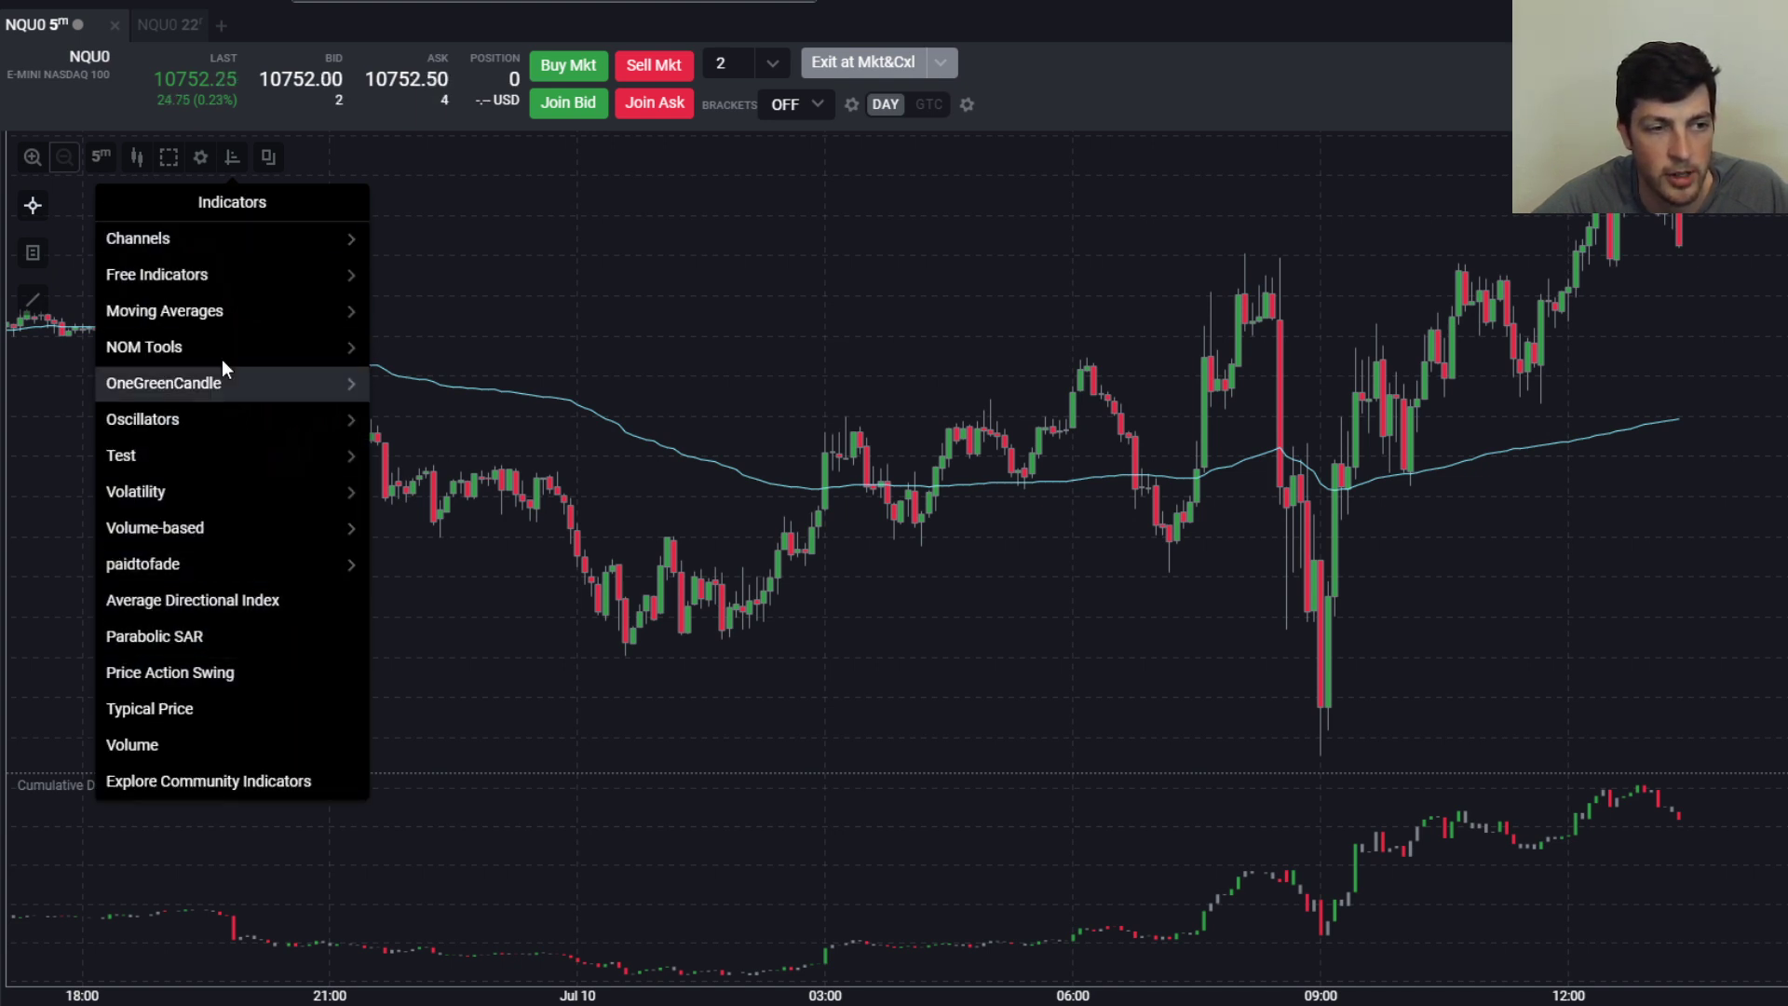
left_click(210, 272)
left_click(186, 244)
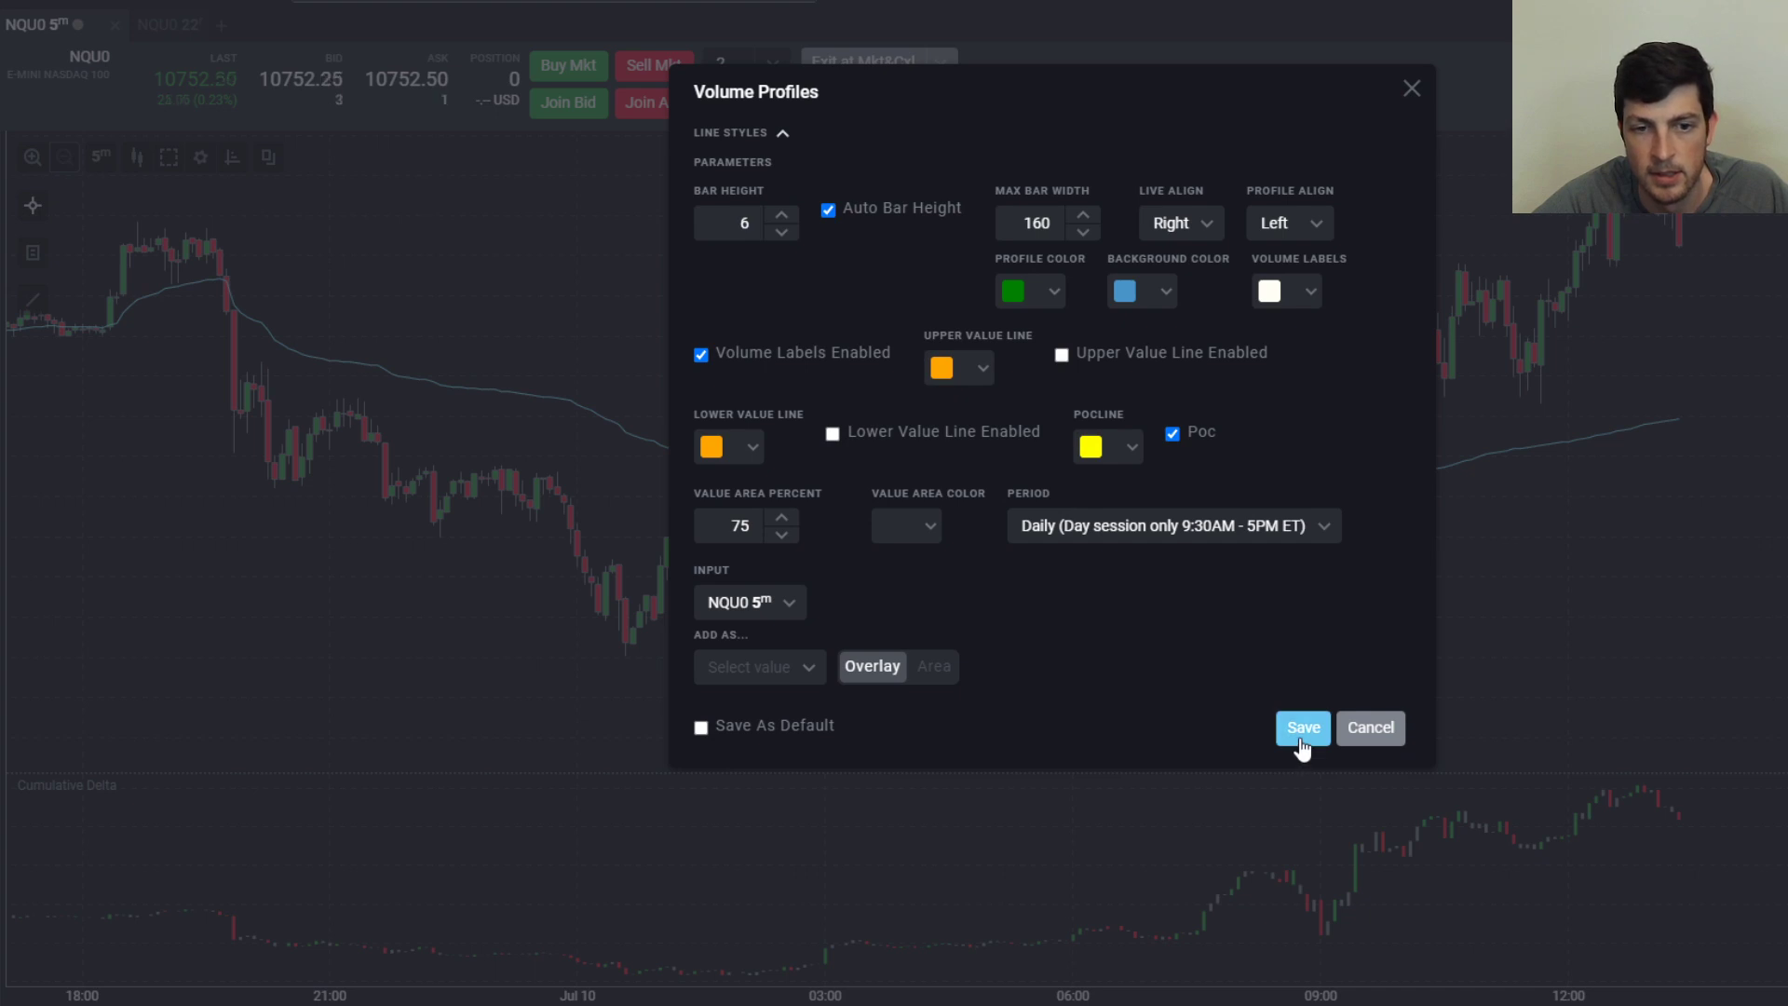
left_click(1360, 735)
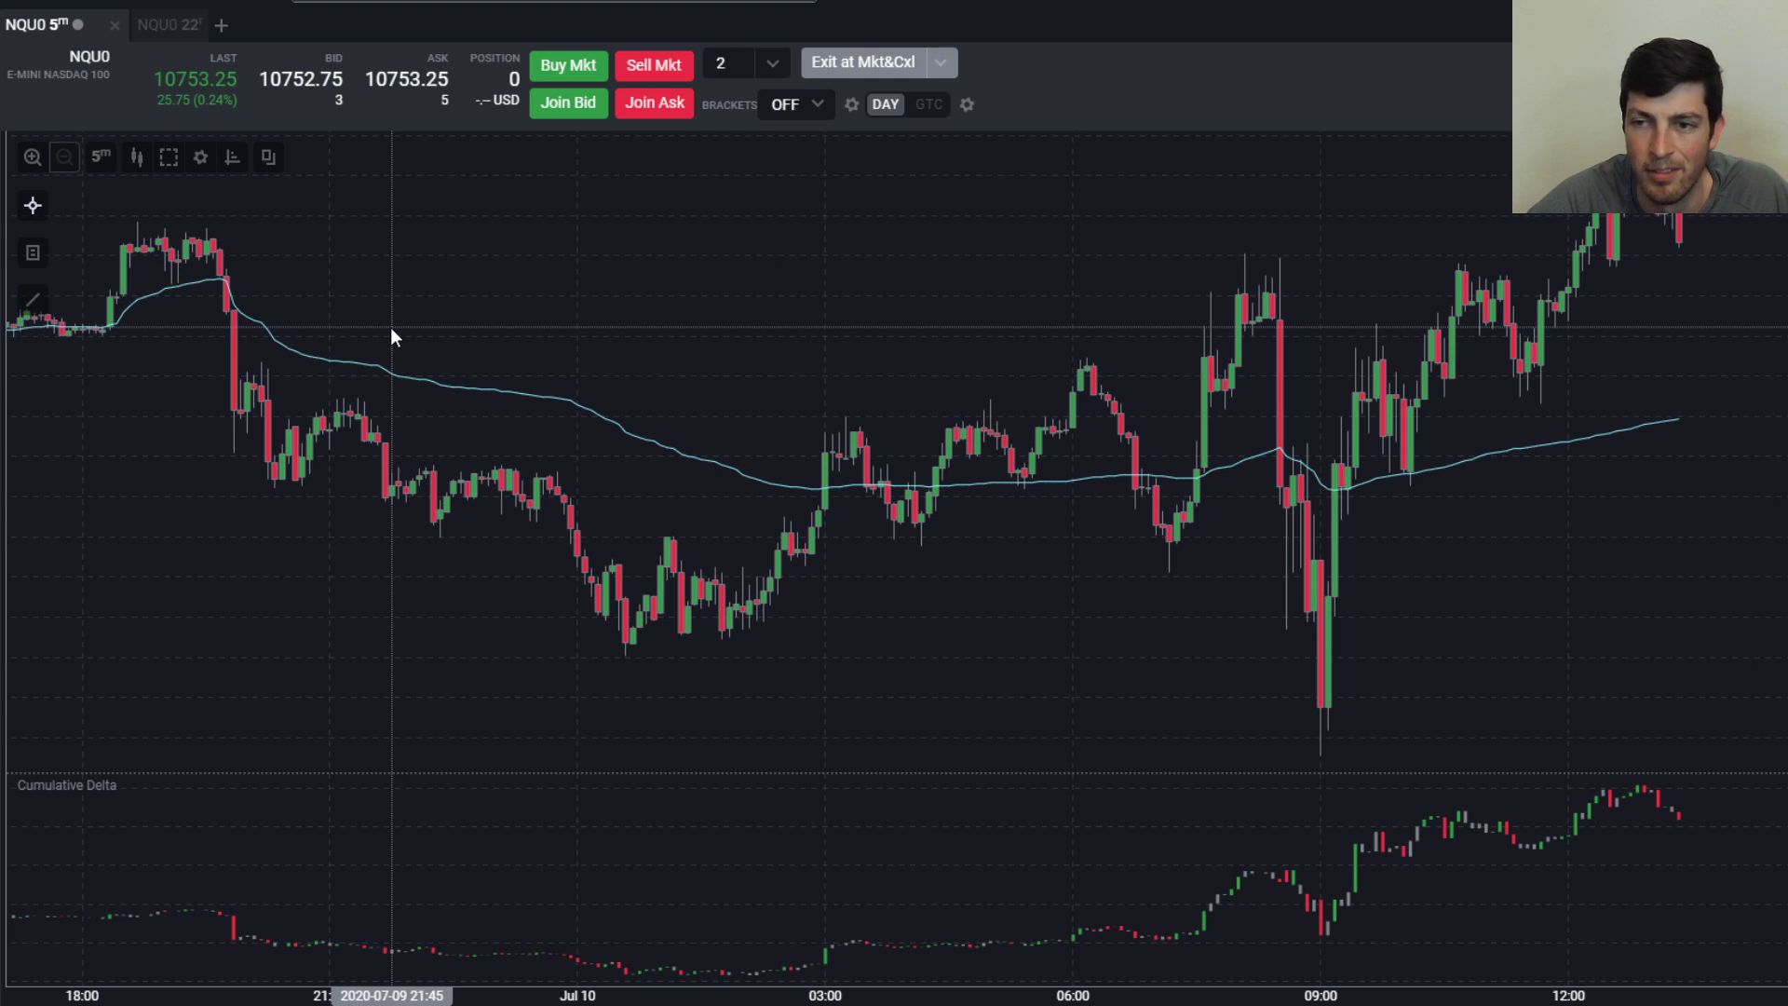
Turn on the volume profile Histogram from the chart Settings menu
left_click(172, 172)
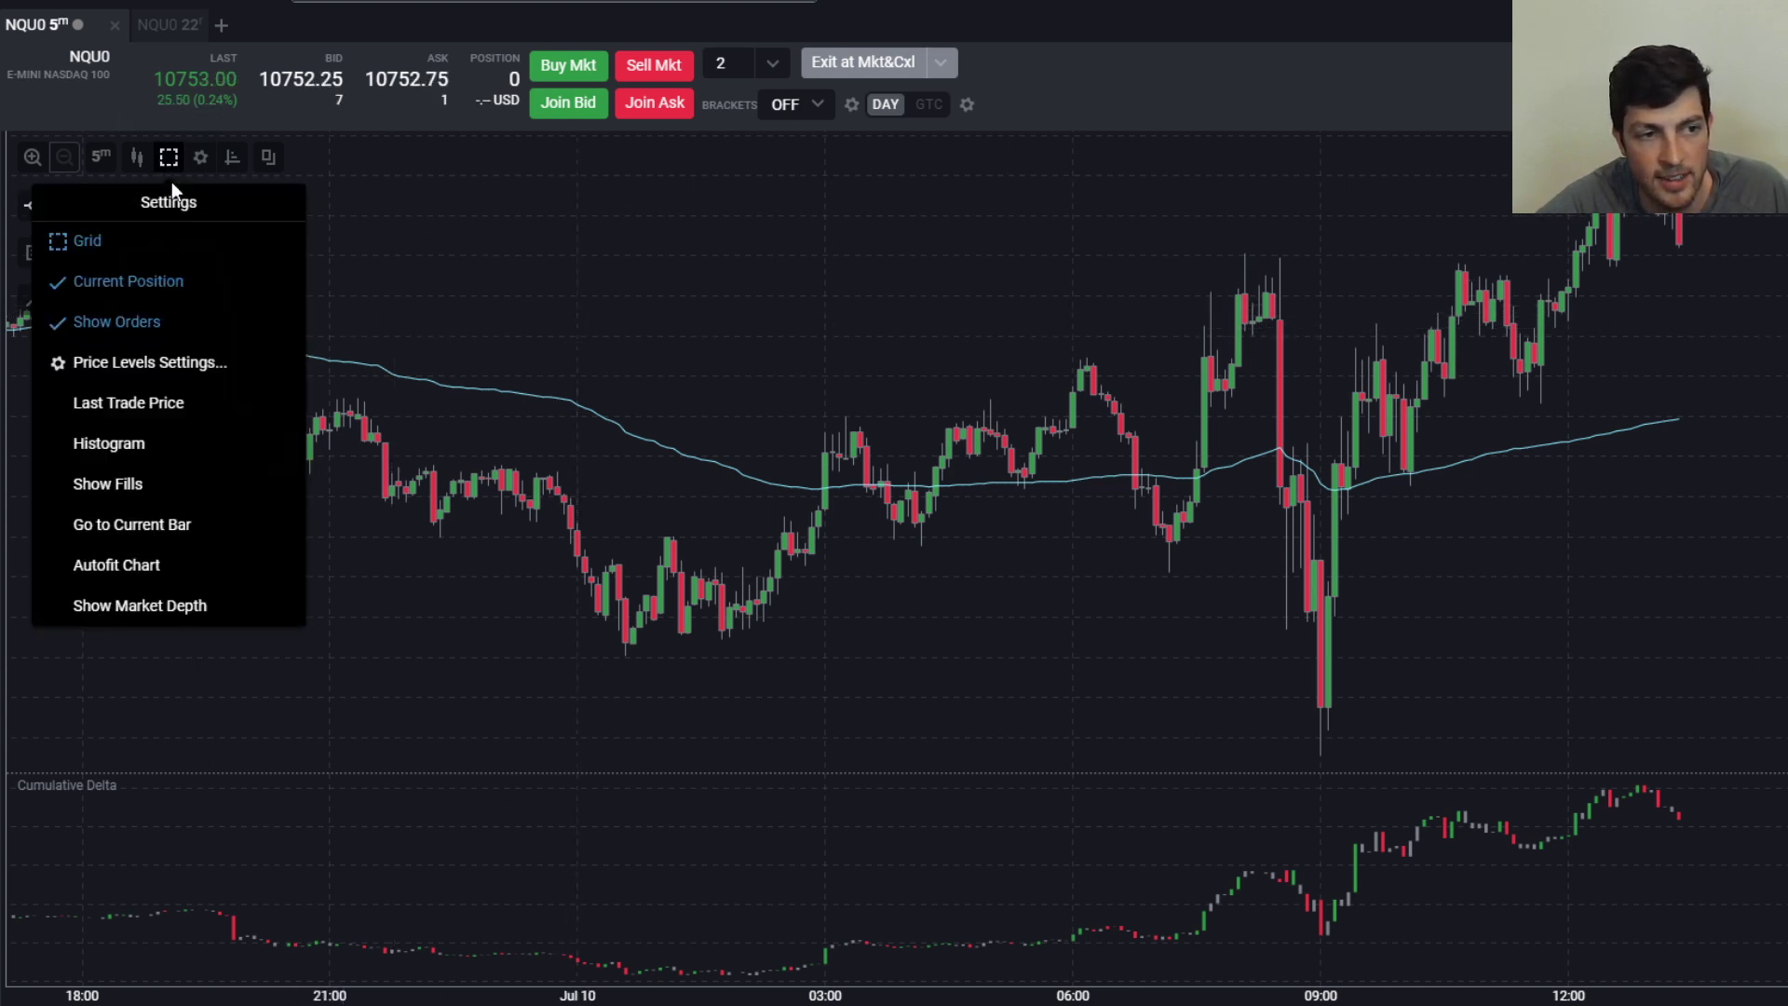
left_click(108, 442)
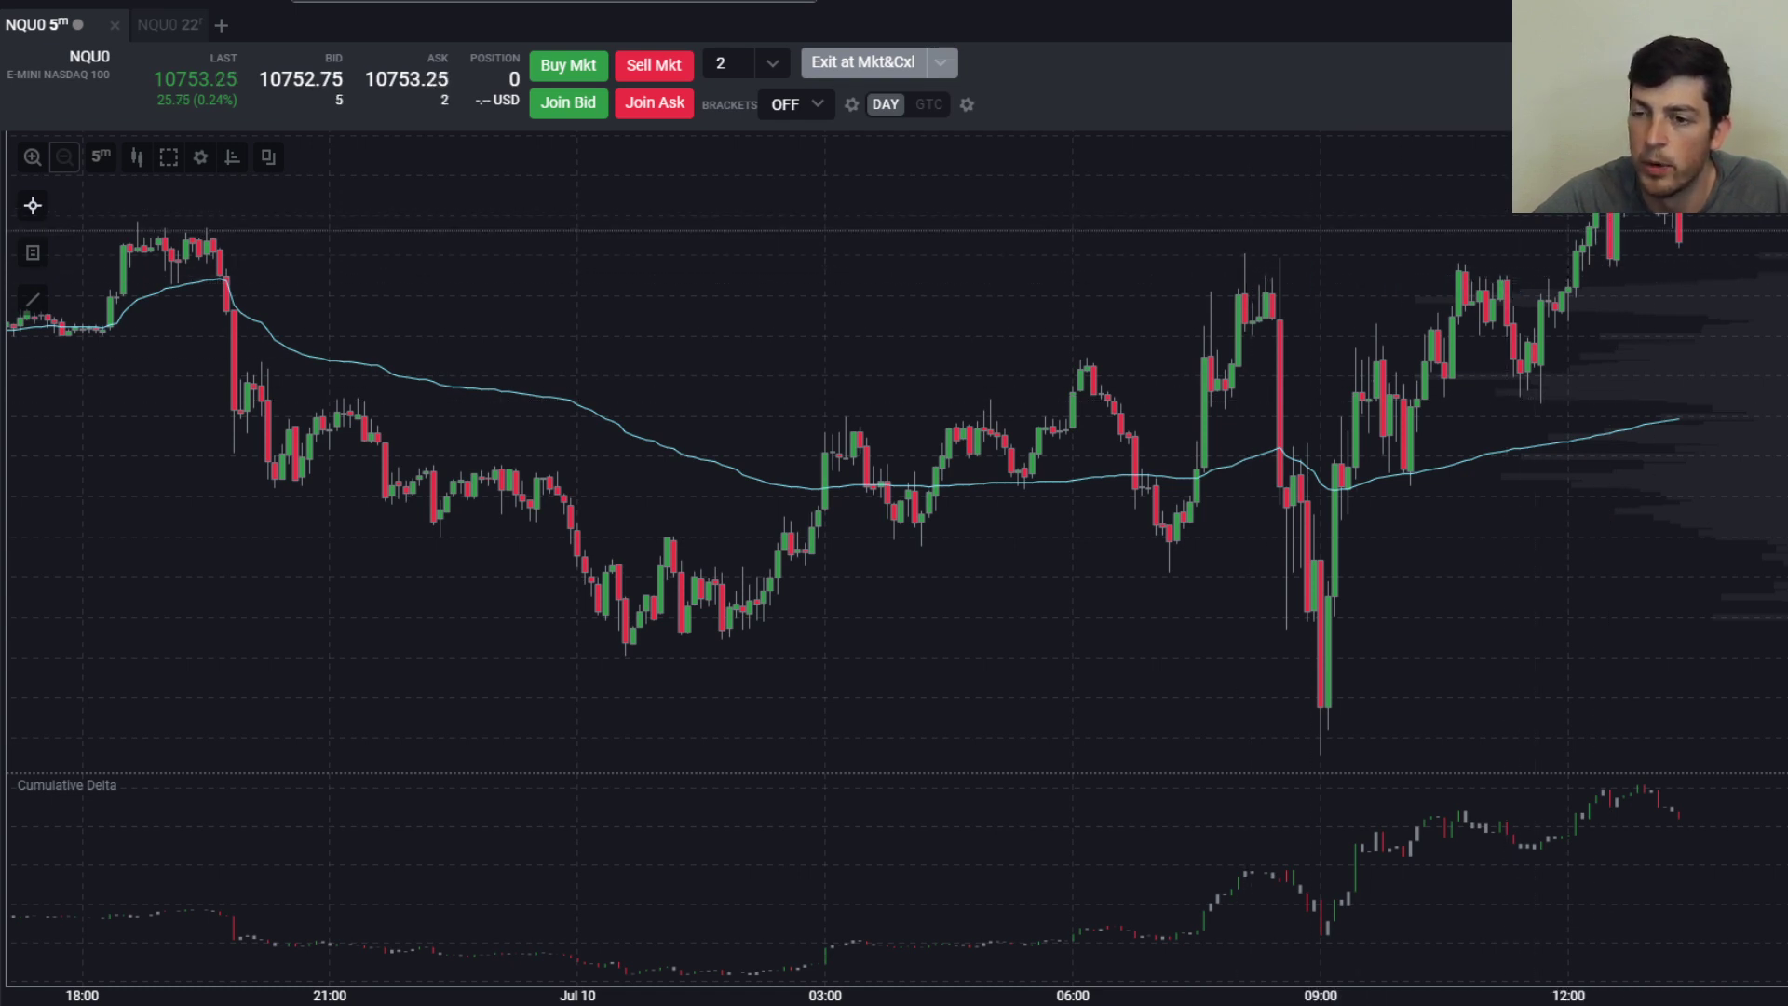
scroll(911, 292, "down", 3)
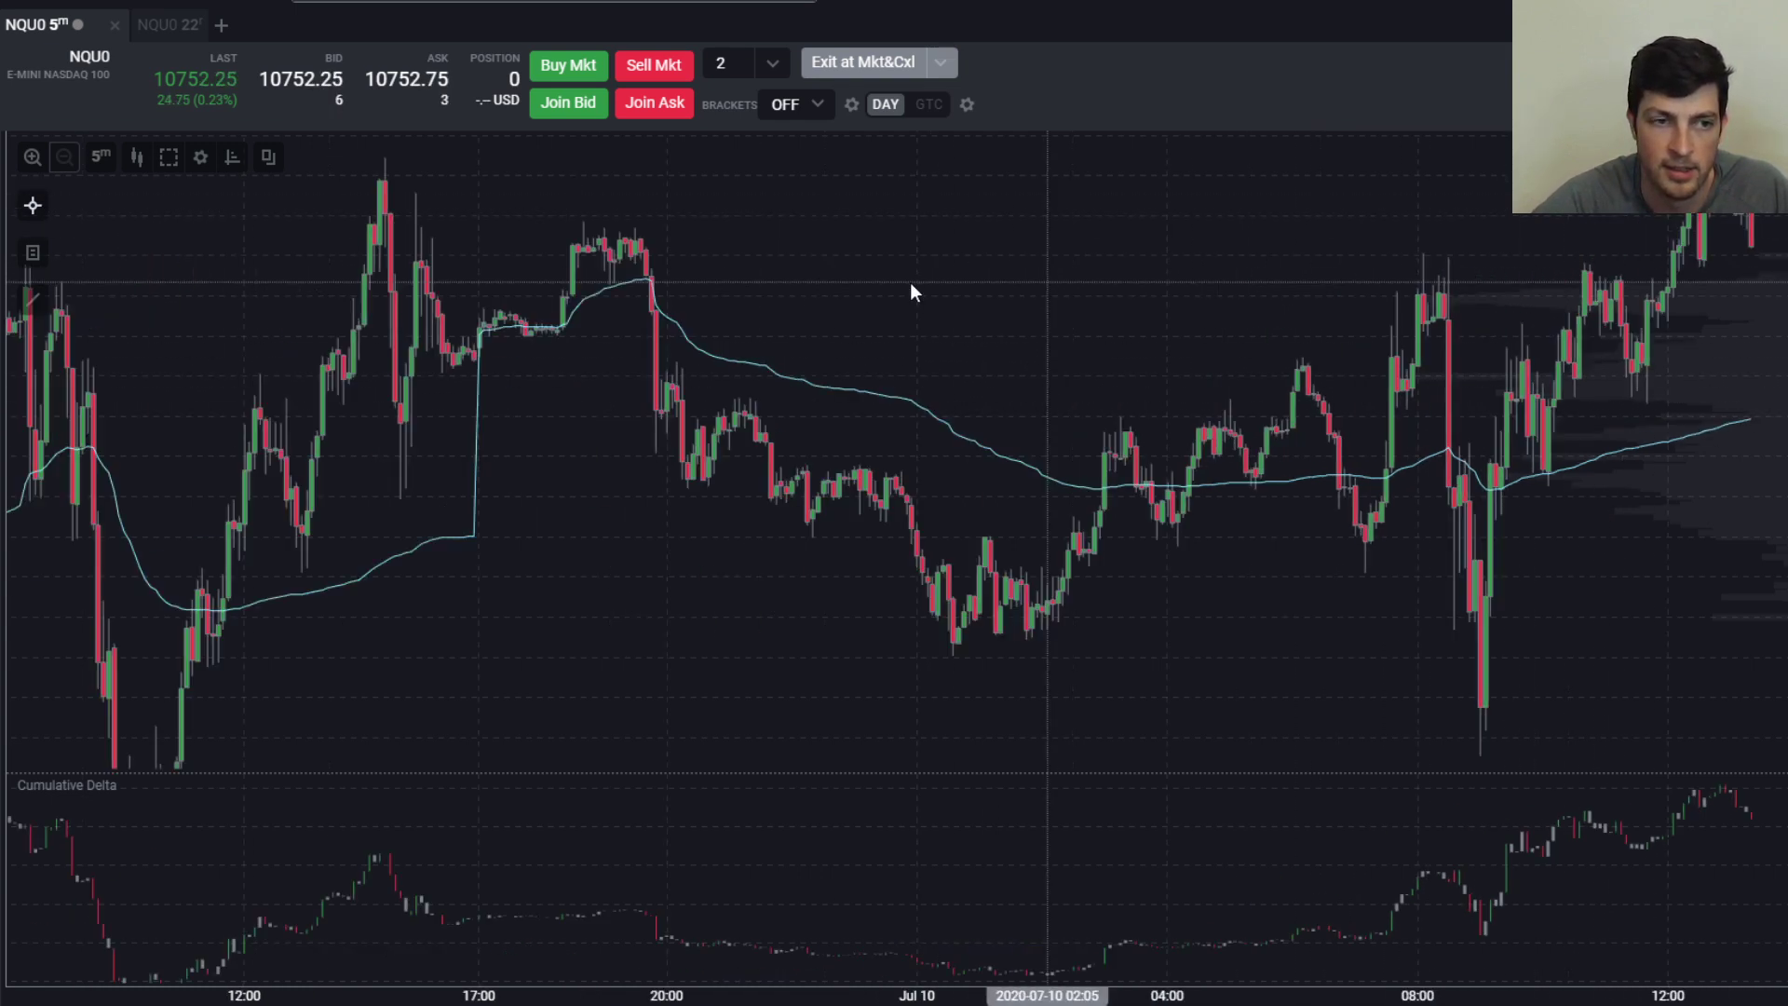
scroll(1600, 410, "up", 3)
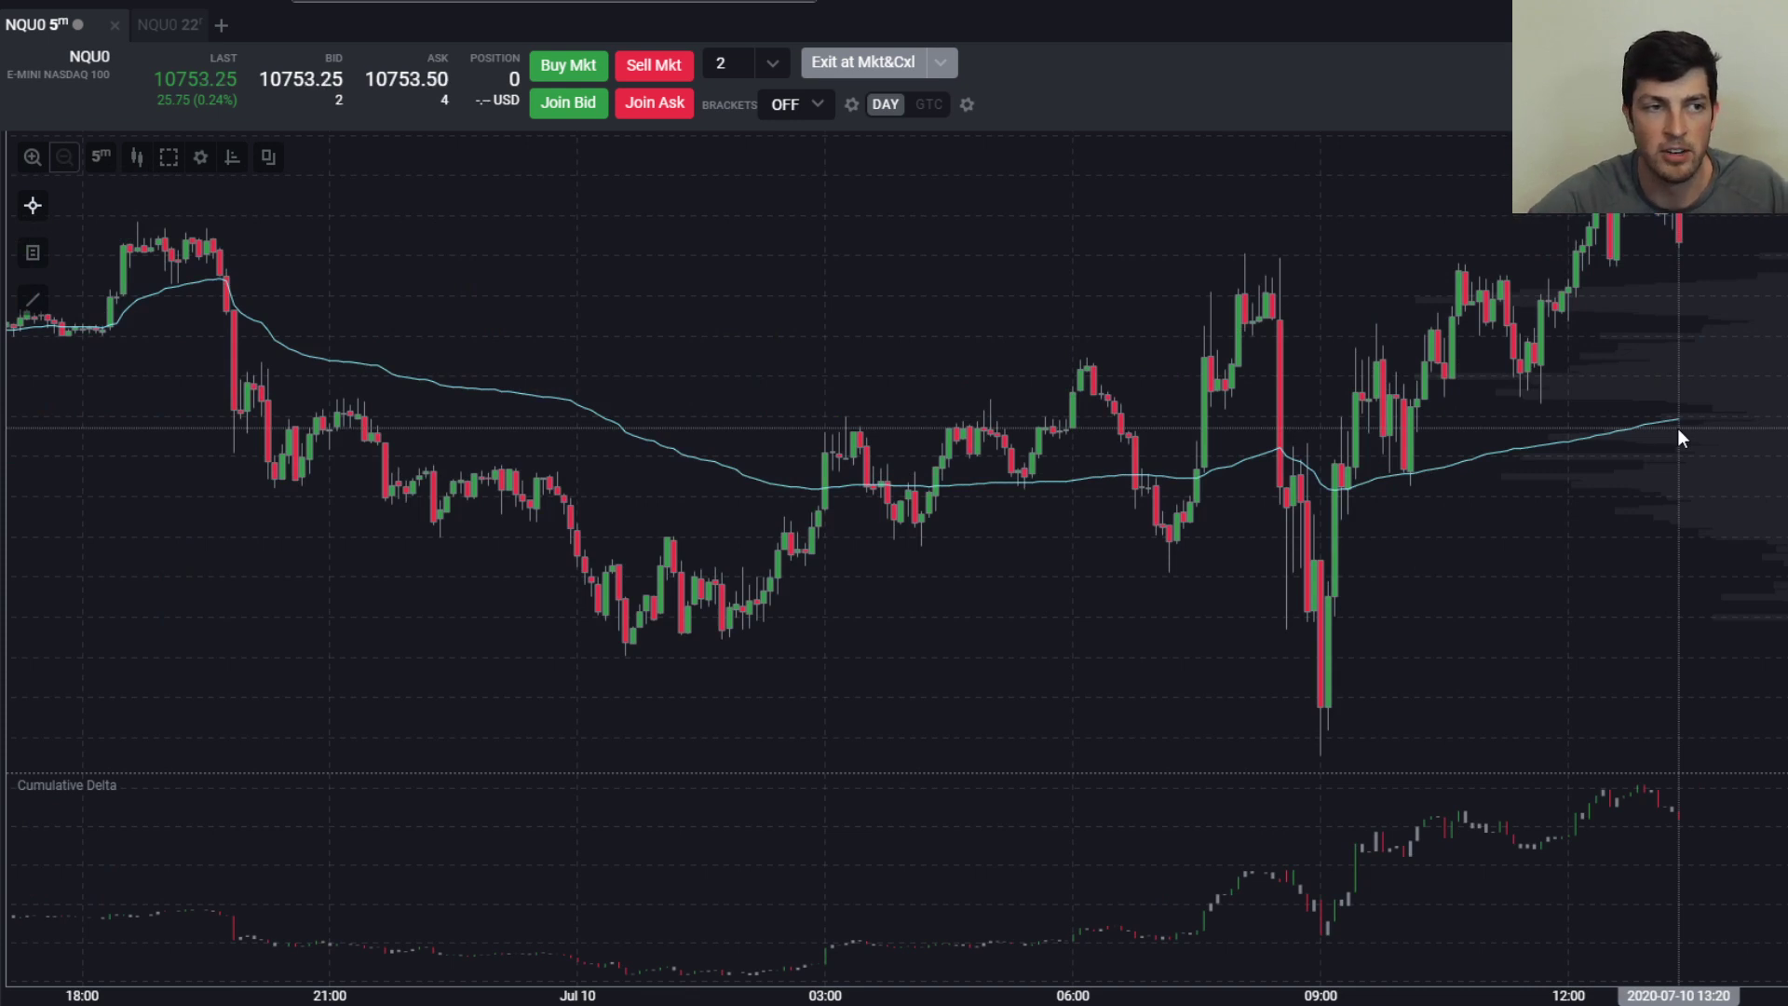
Drag a Chart module into the right half and load ESU0 by searching 'es'
left_click(42, 24)
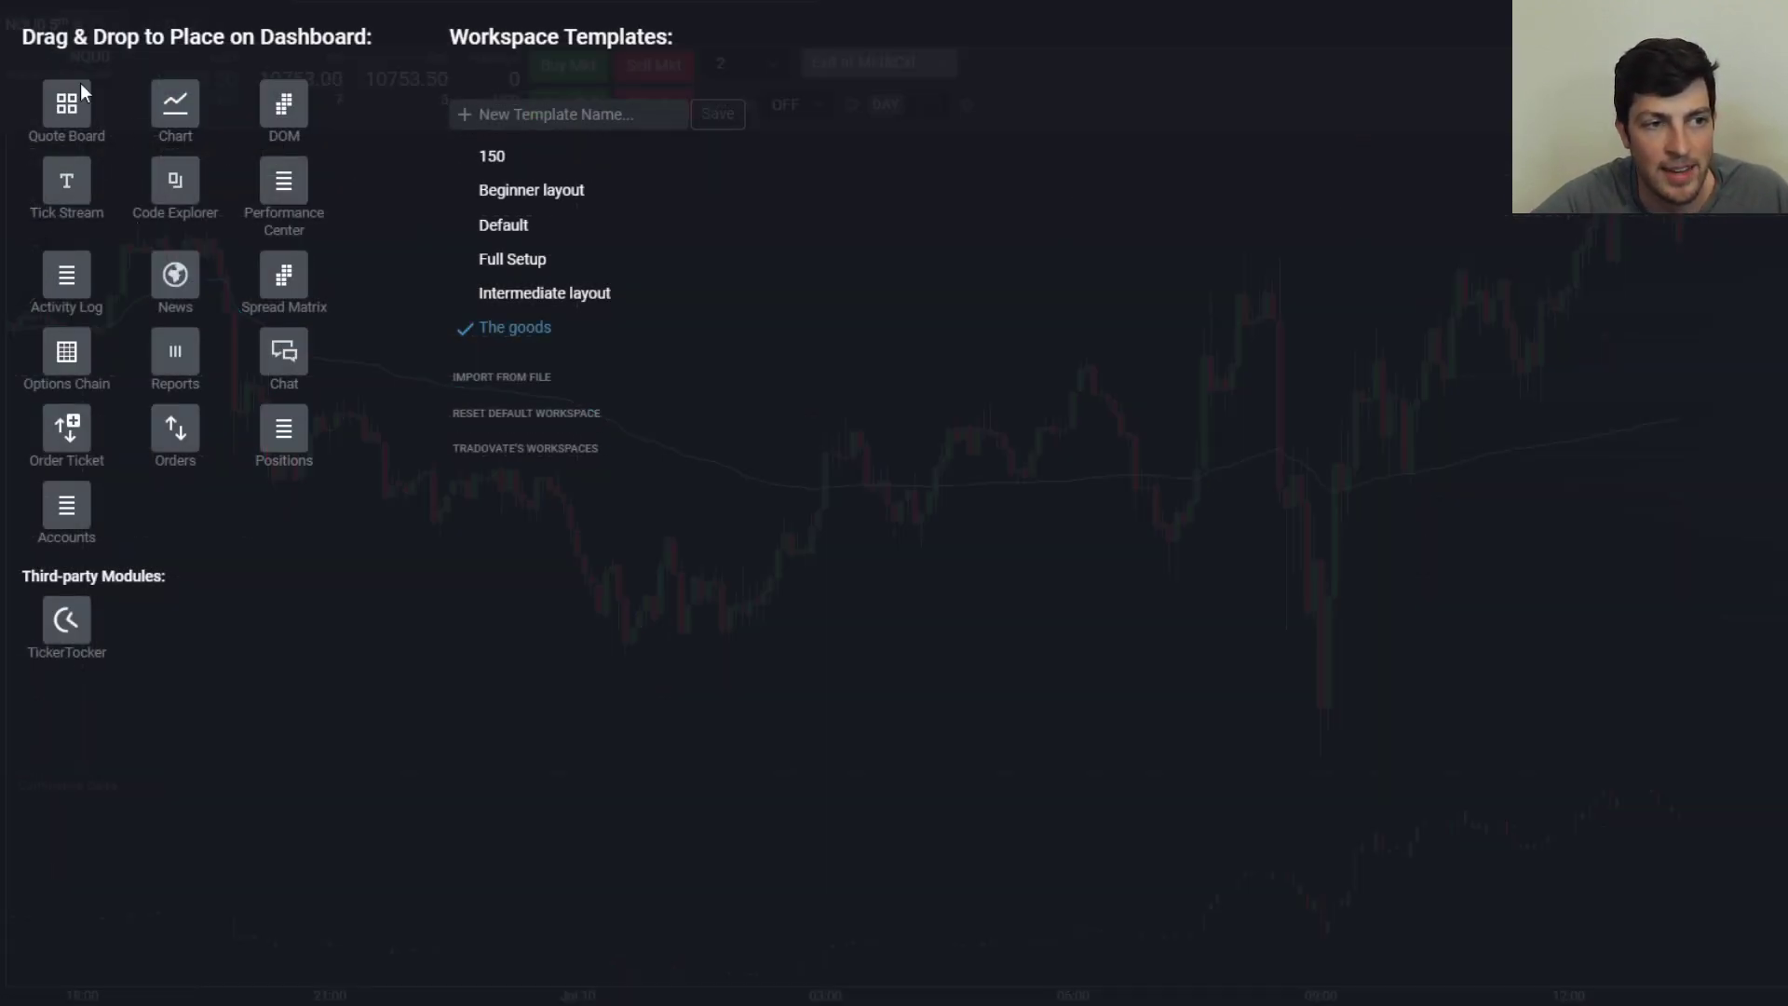
left_click(42, 5)
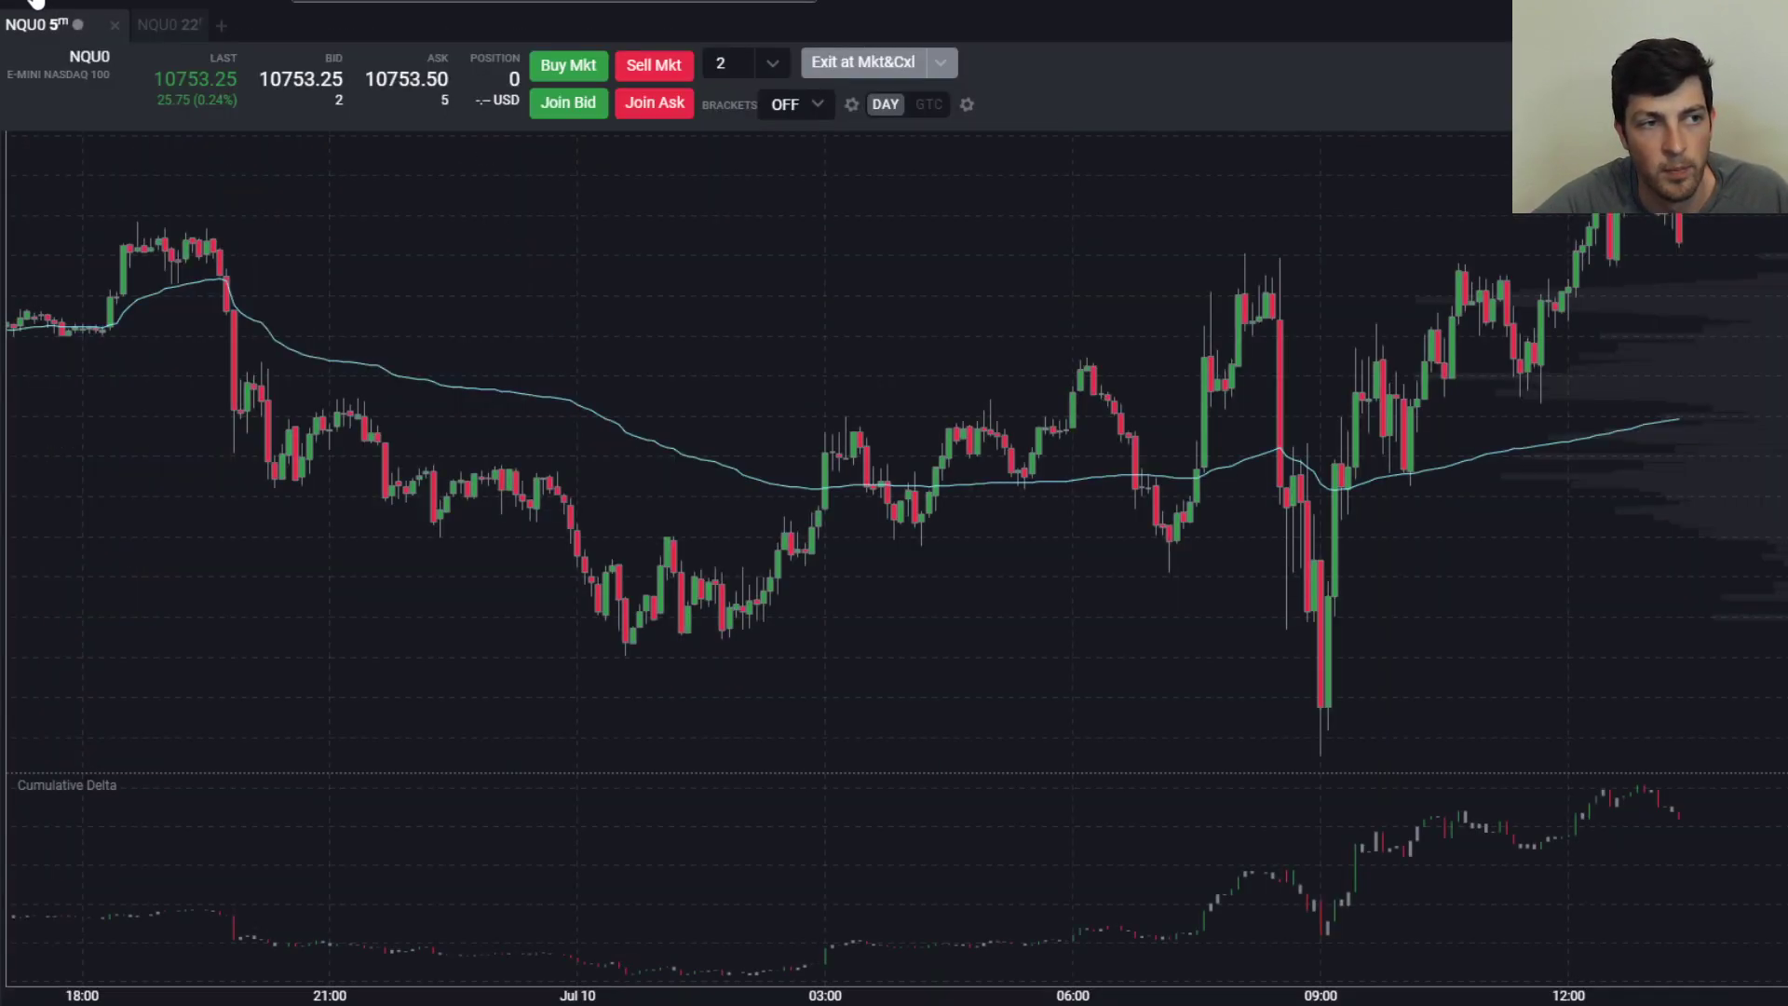
left_click(42, 18)
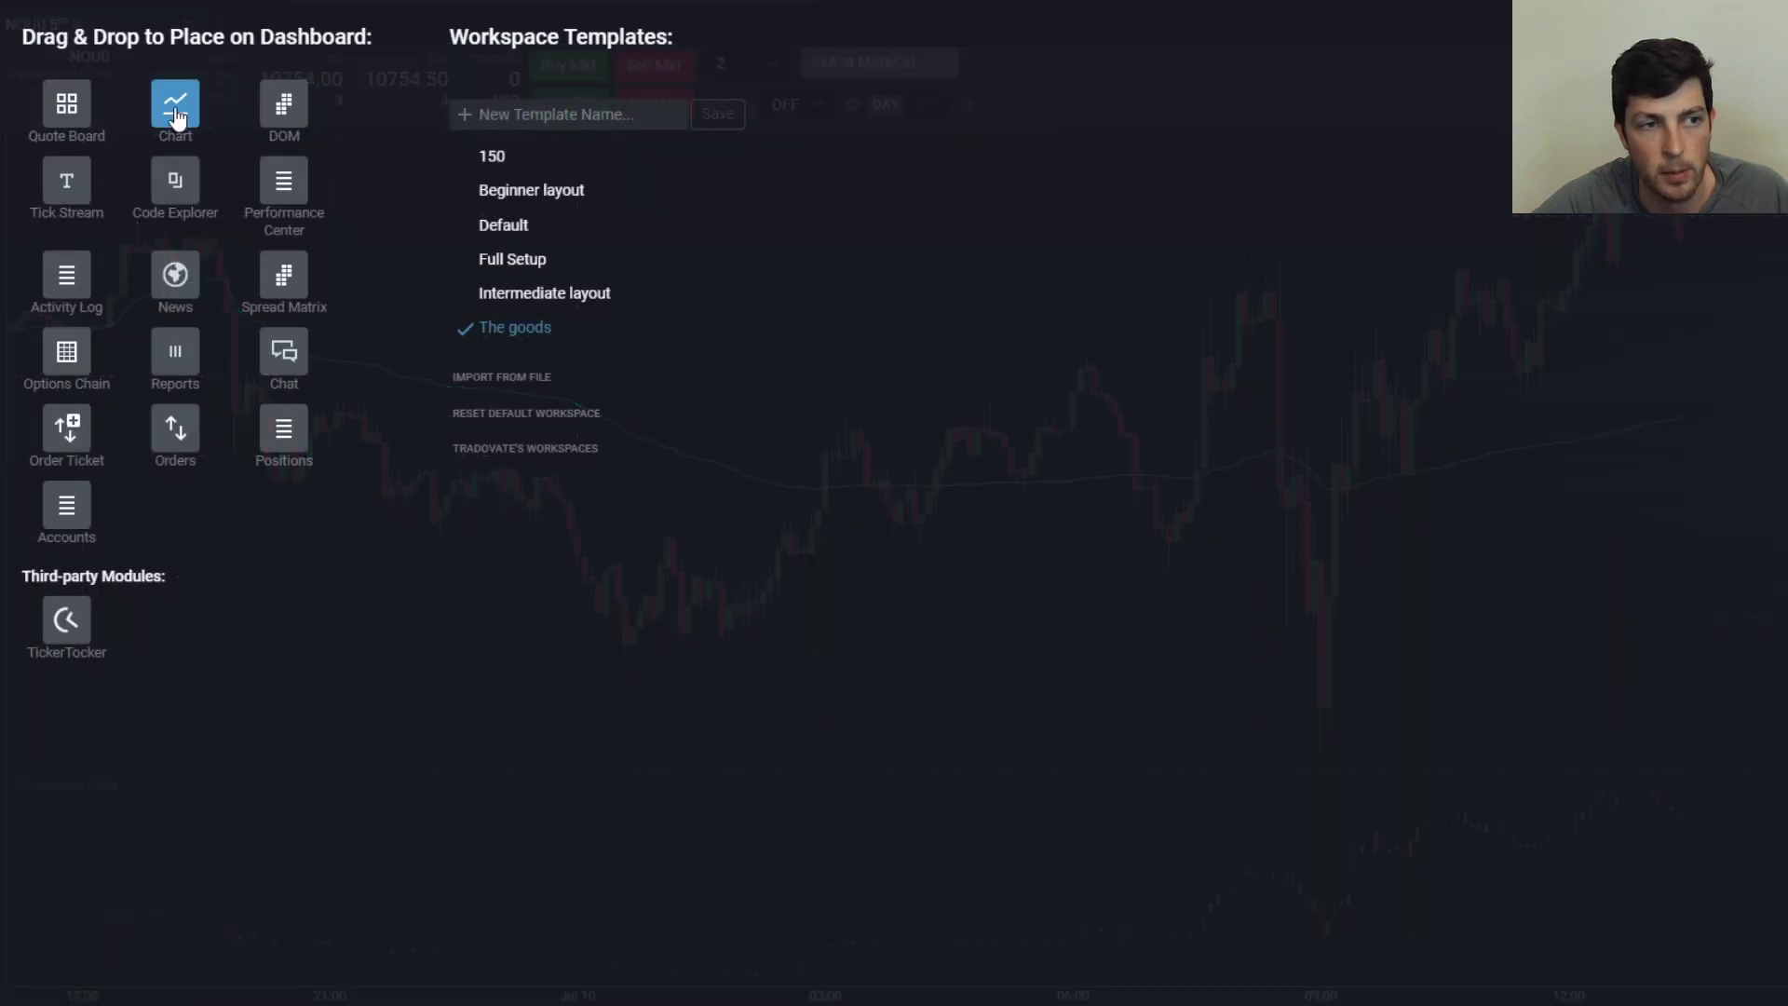
left_click_drag(177, 114, 1663, 315)
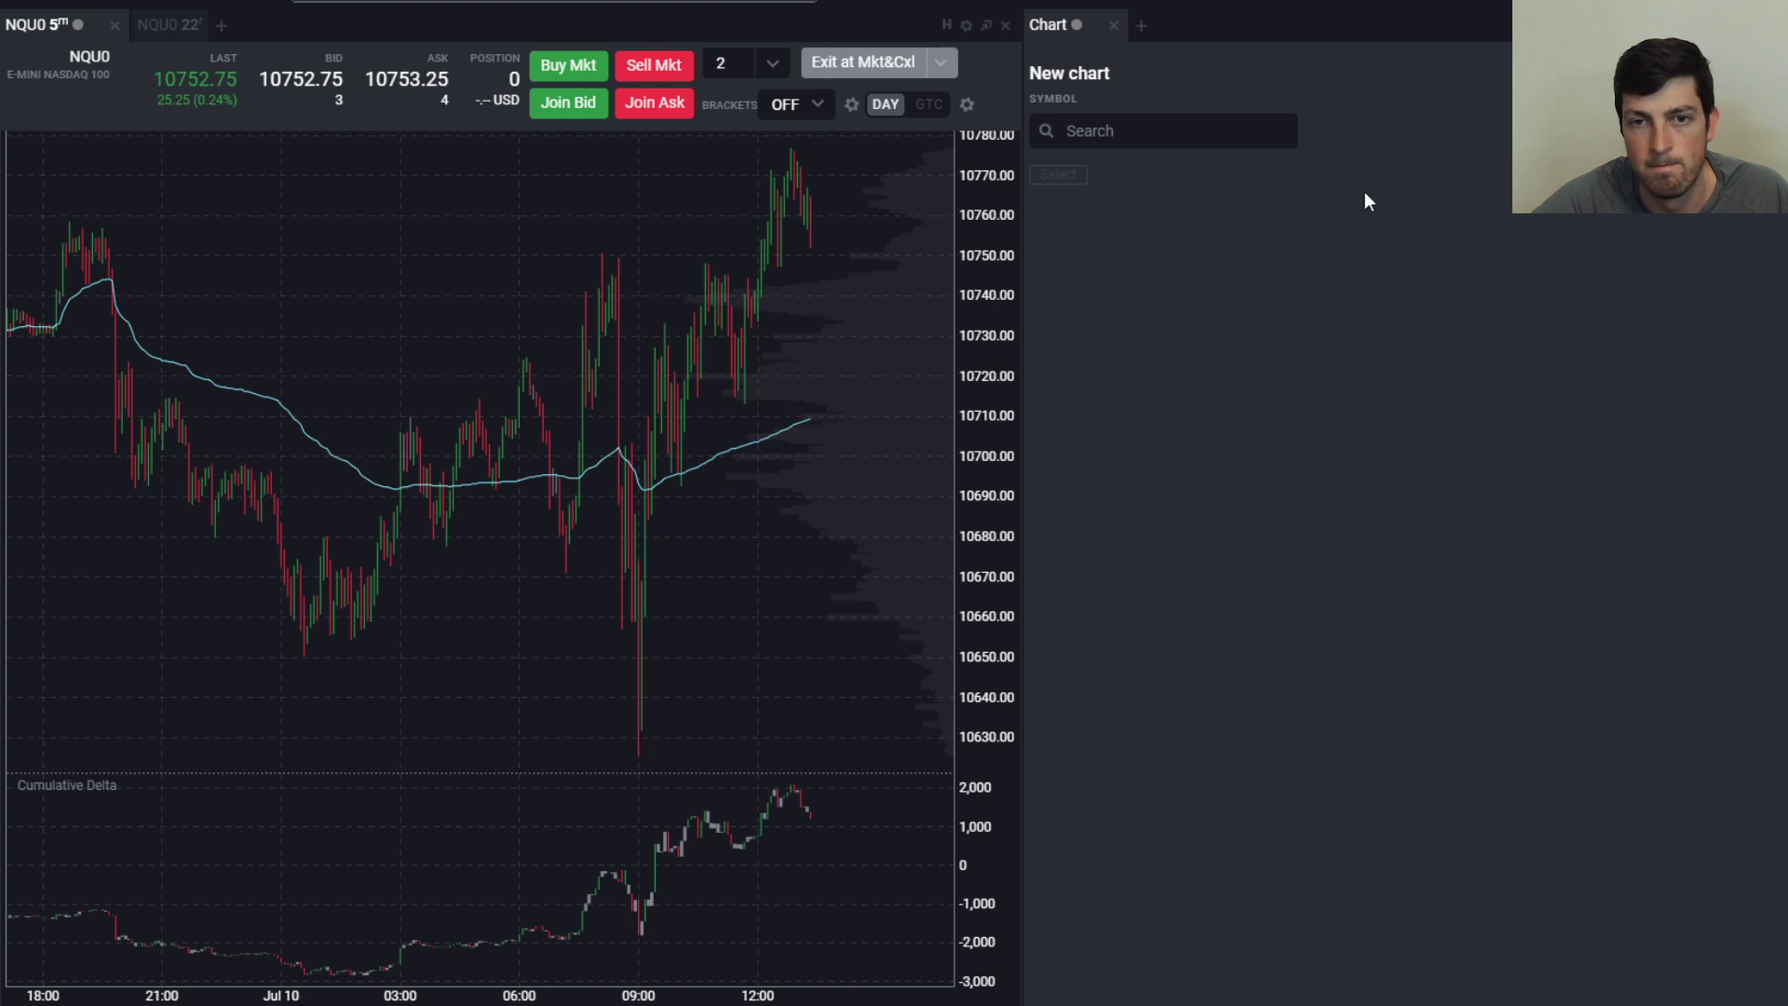
left_click(1158, 132)
type("es")
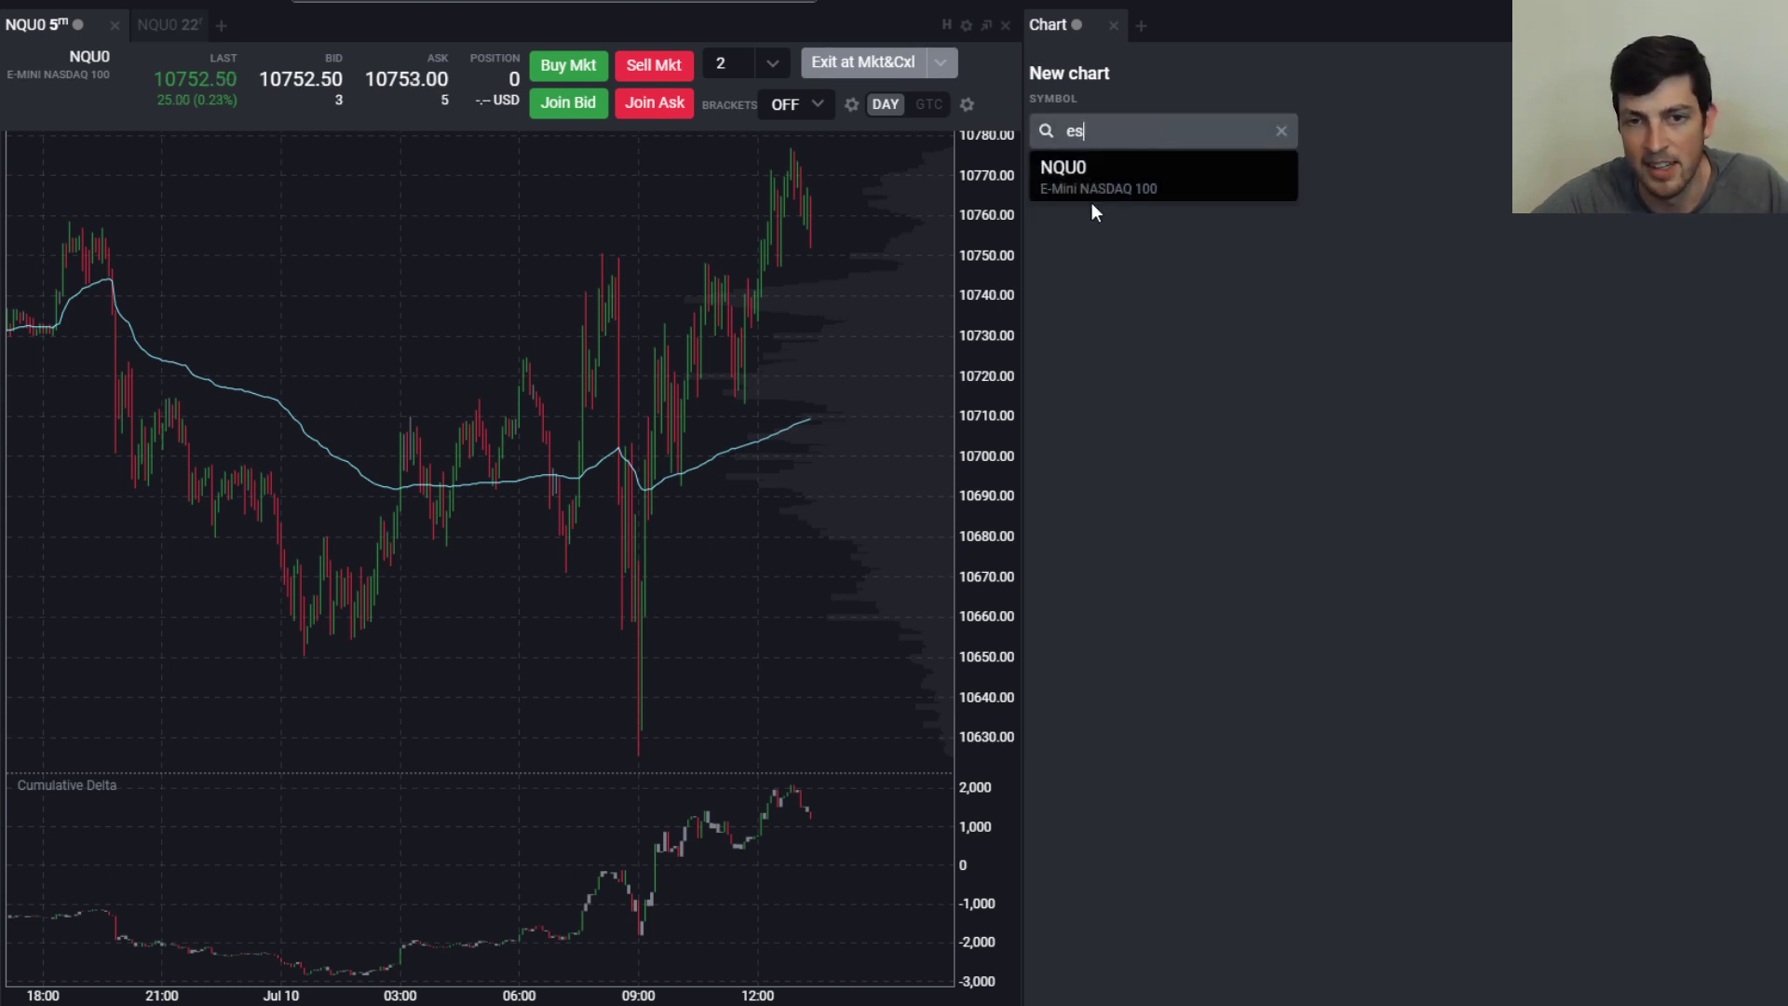
left_click(1103, 190)
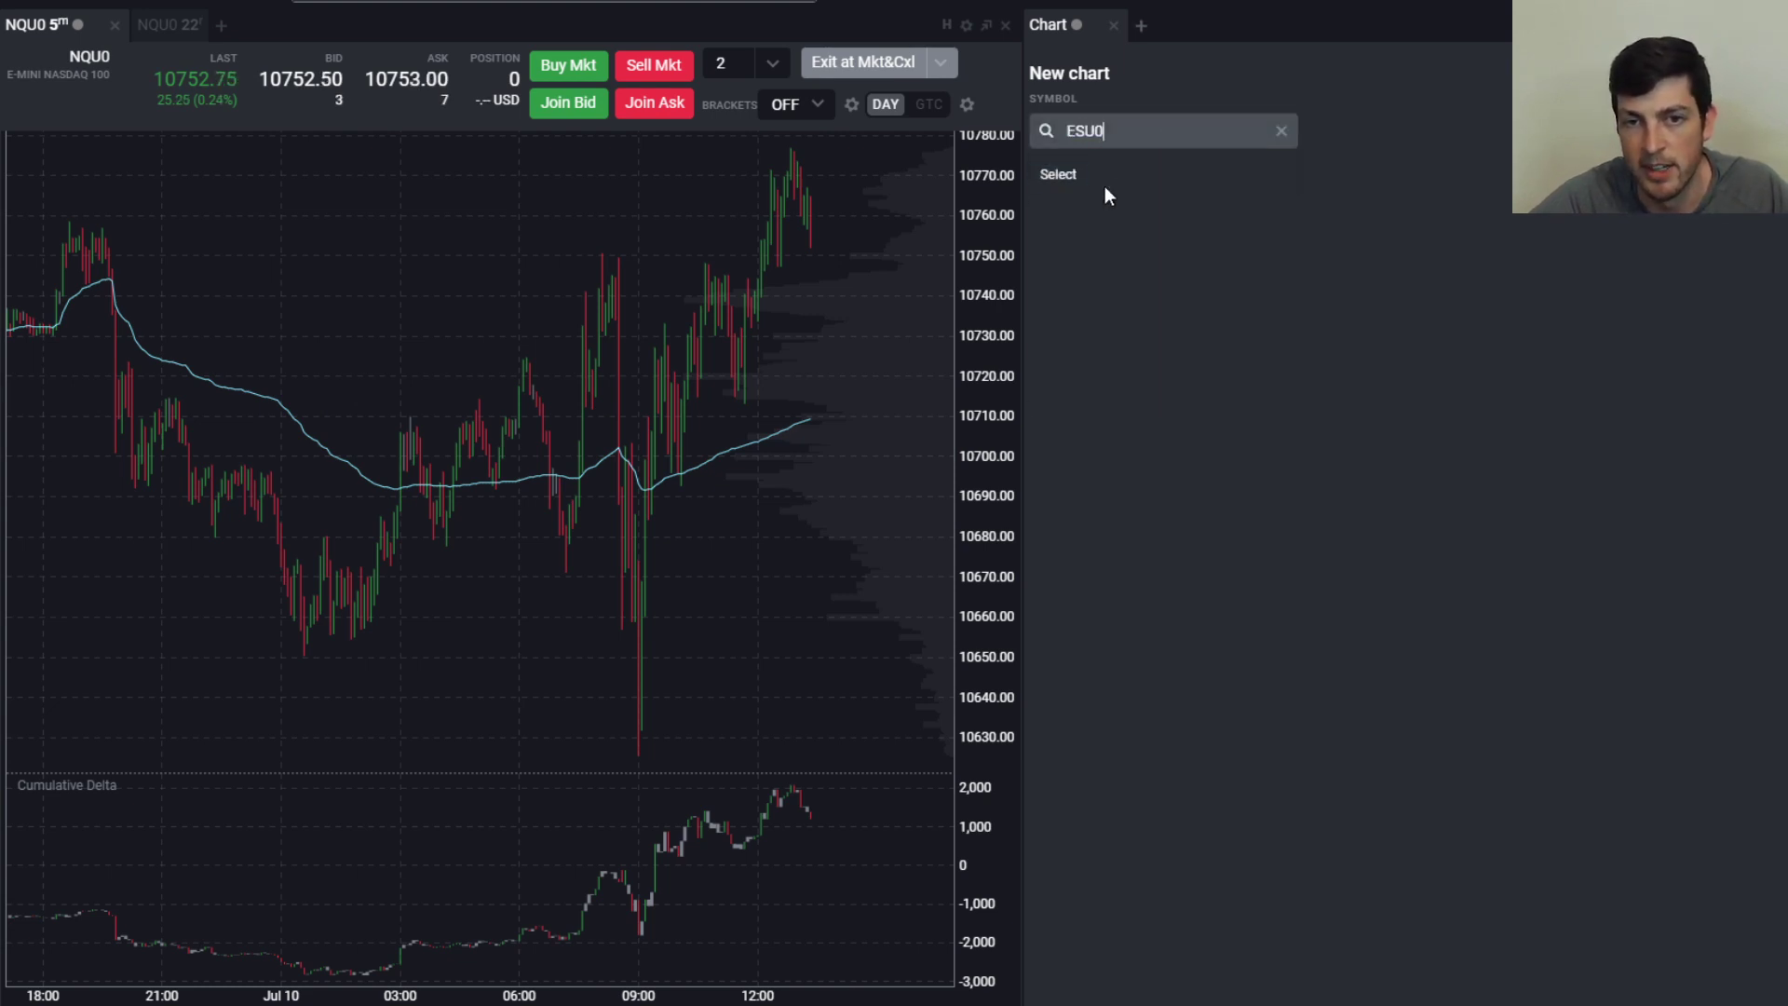
left_click(1055, 177)
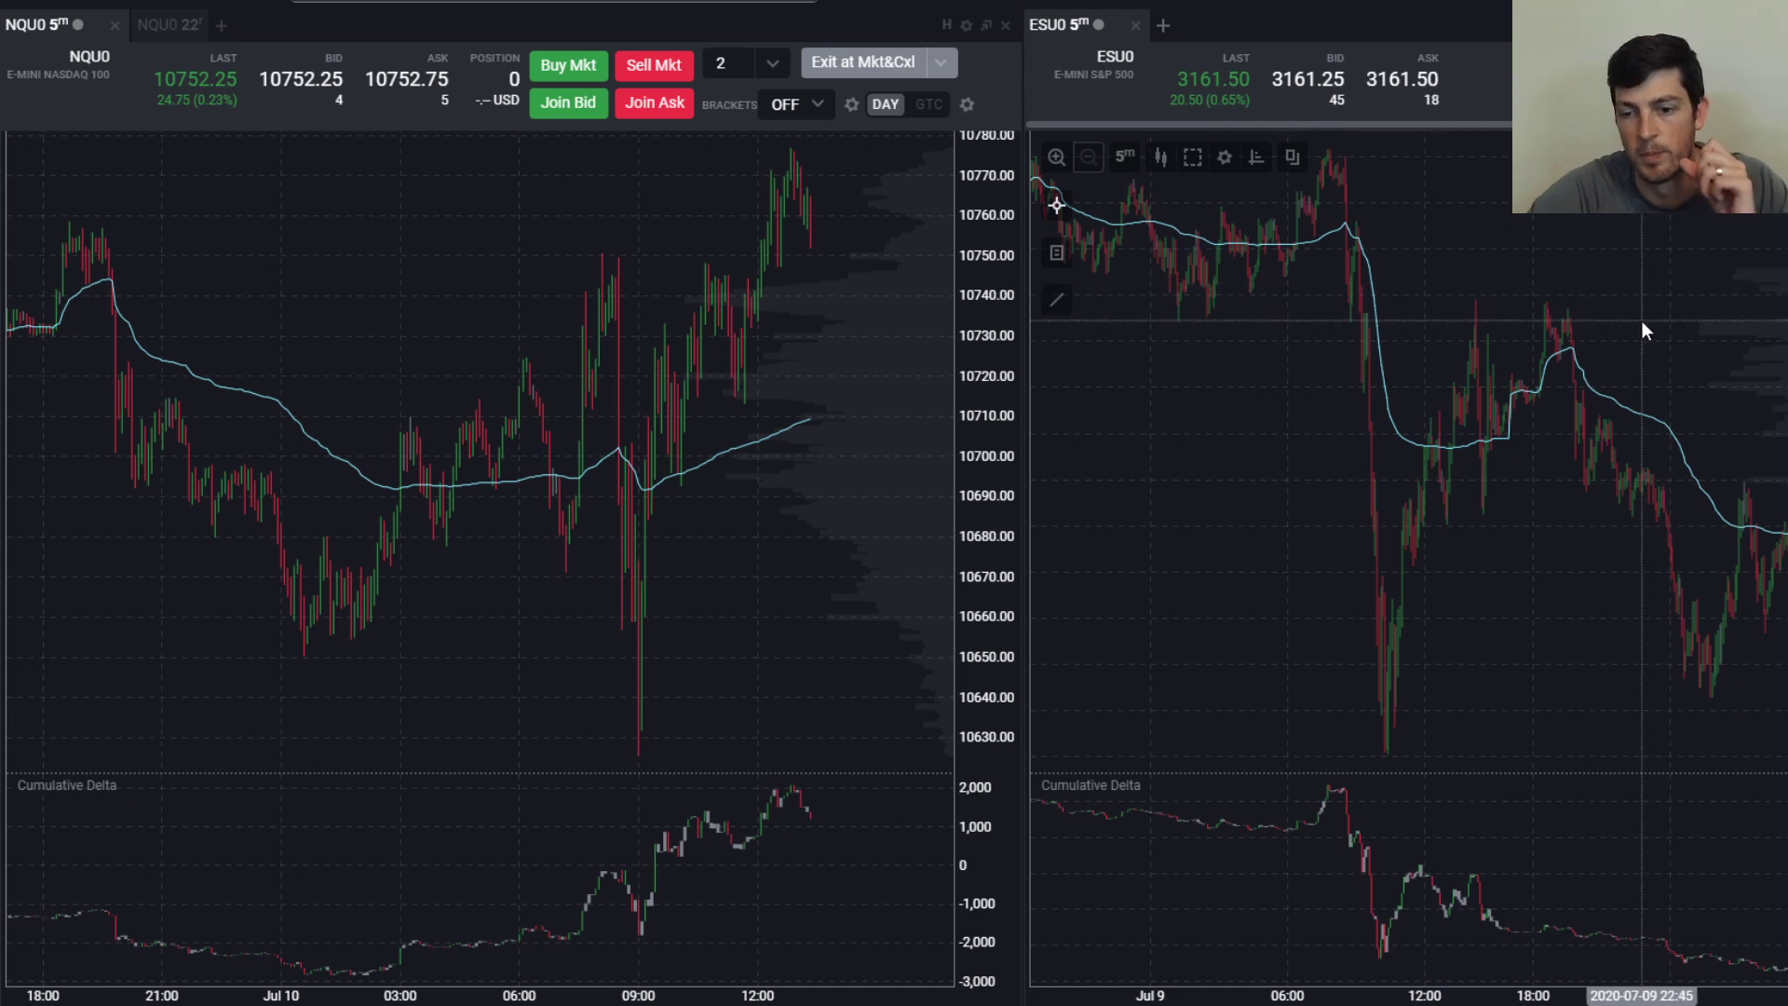
scroll(1644, 327, "down", 5)
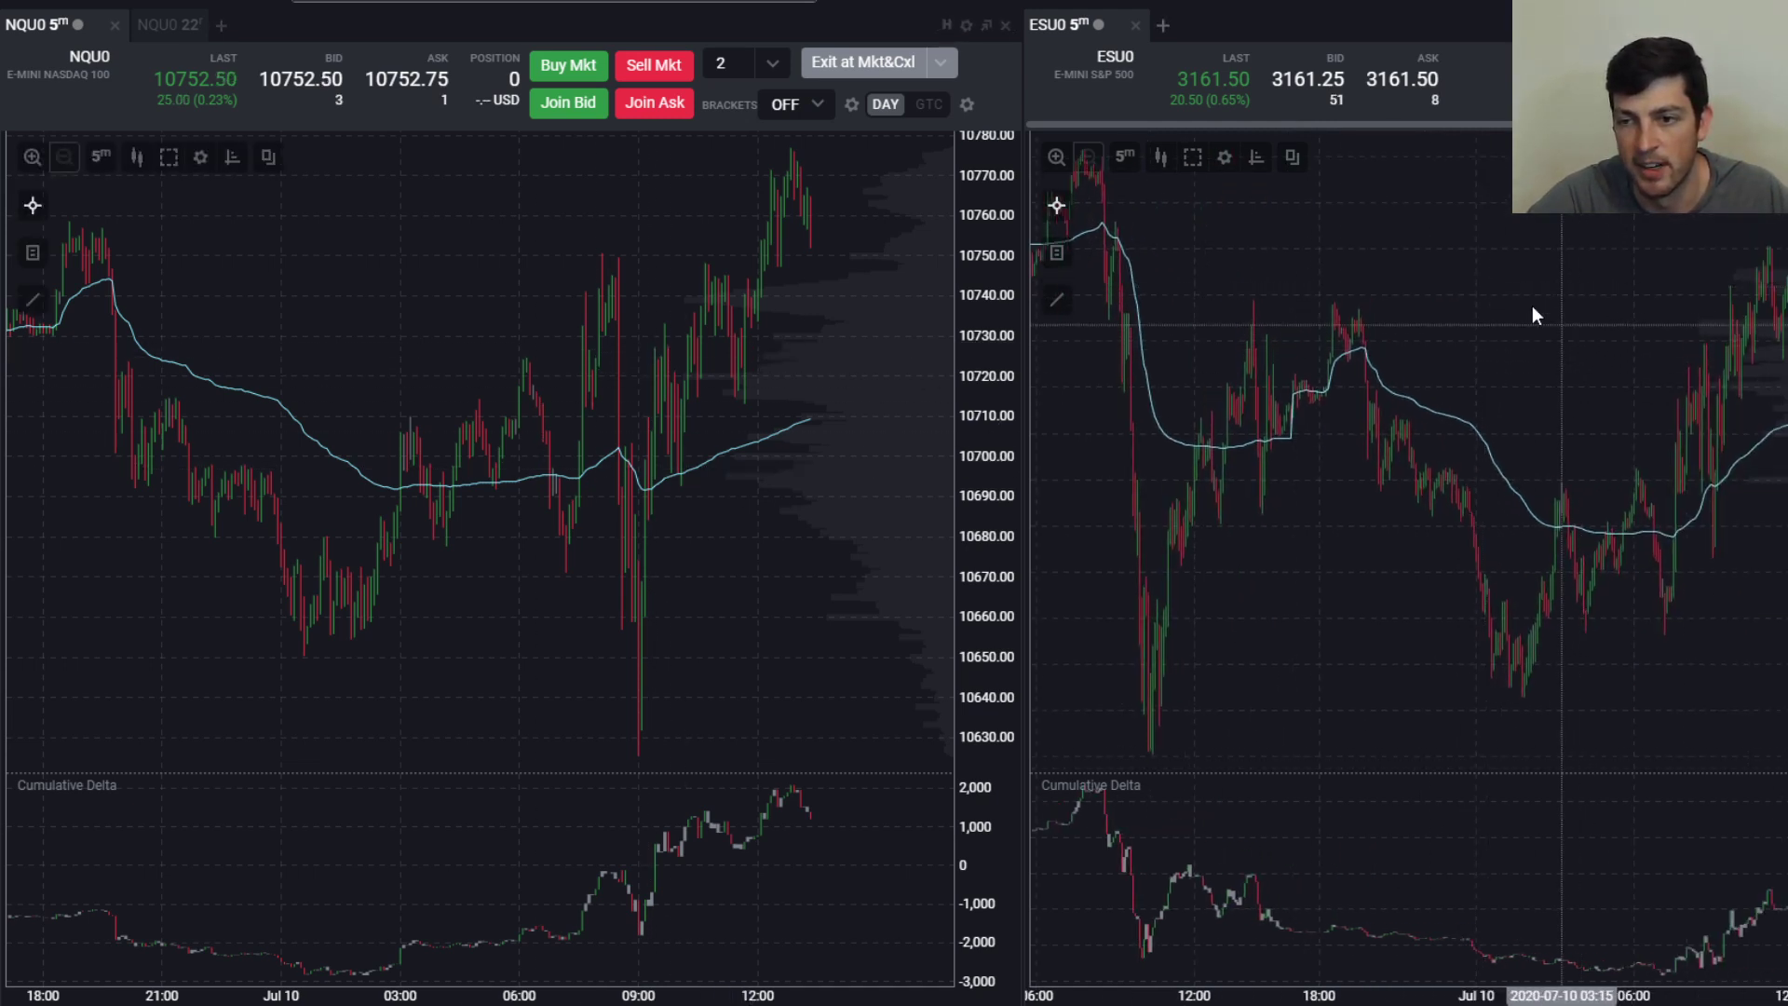
Open a new ESU0 chart tab in the right pane
left_click(1163, 26)
left_click(998, 200)
left_click(938, 199)
Switch the ESU0 chart from 5-minute to Range bars of size 7
mouse_move(1145, 156)
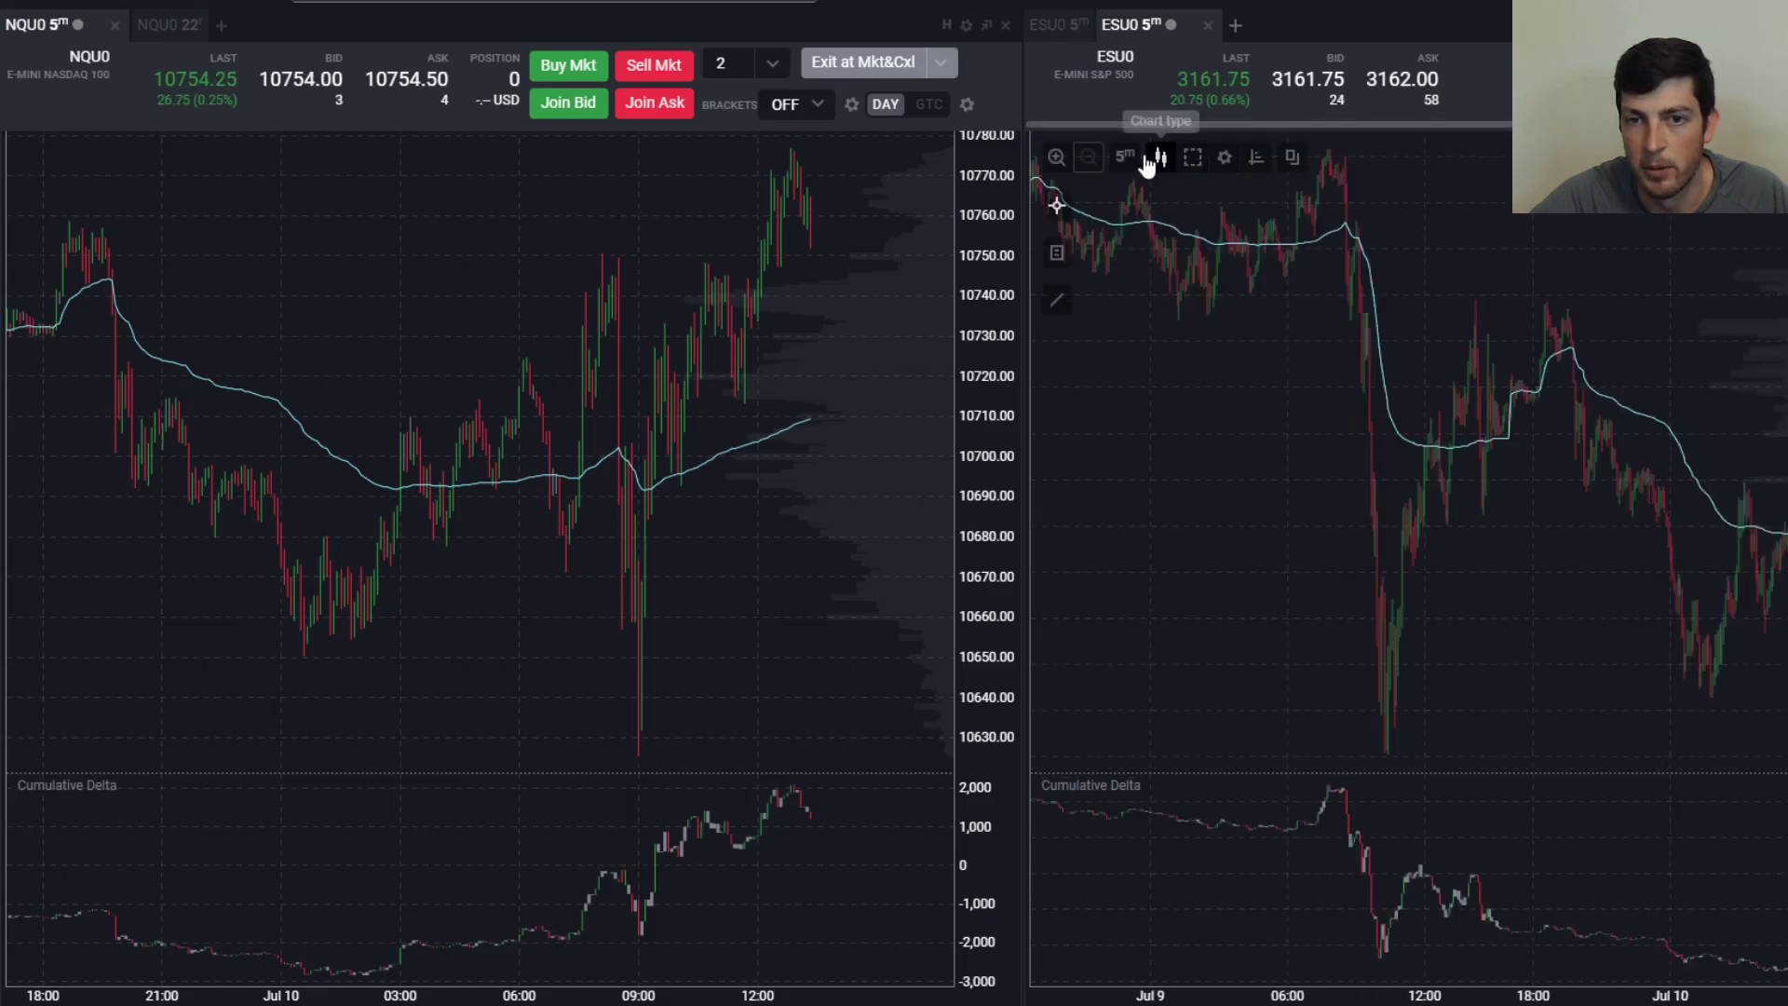
left_click(1132, 158)
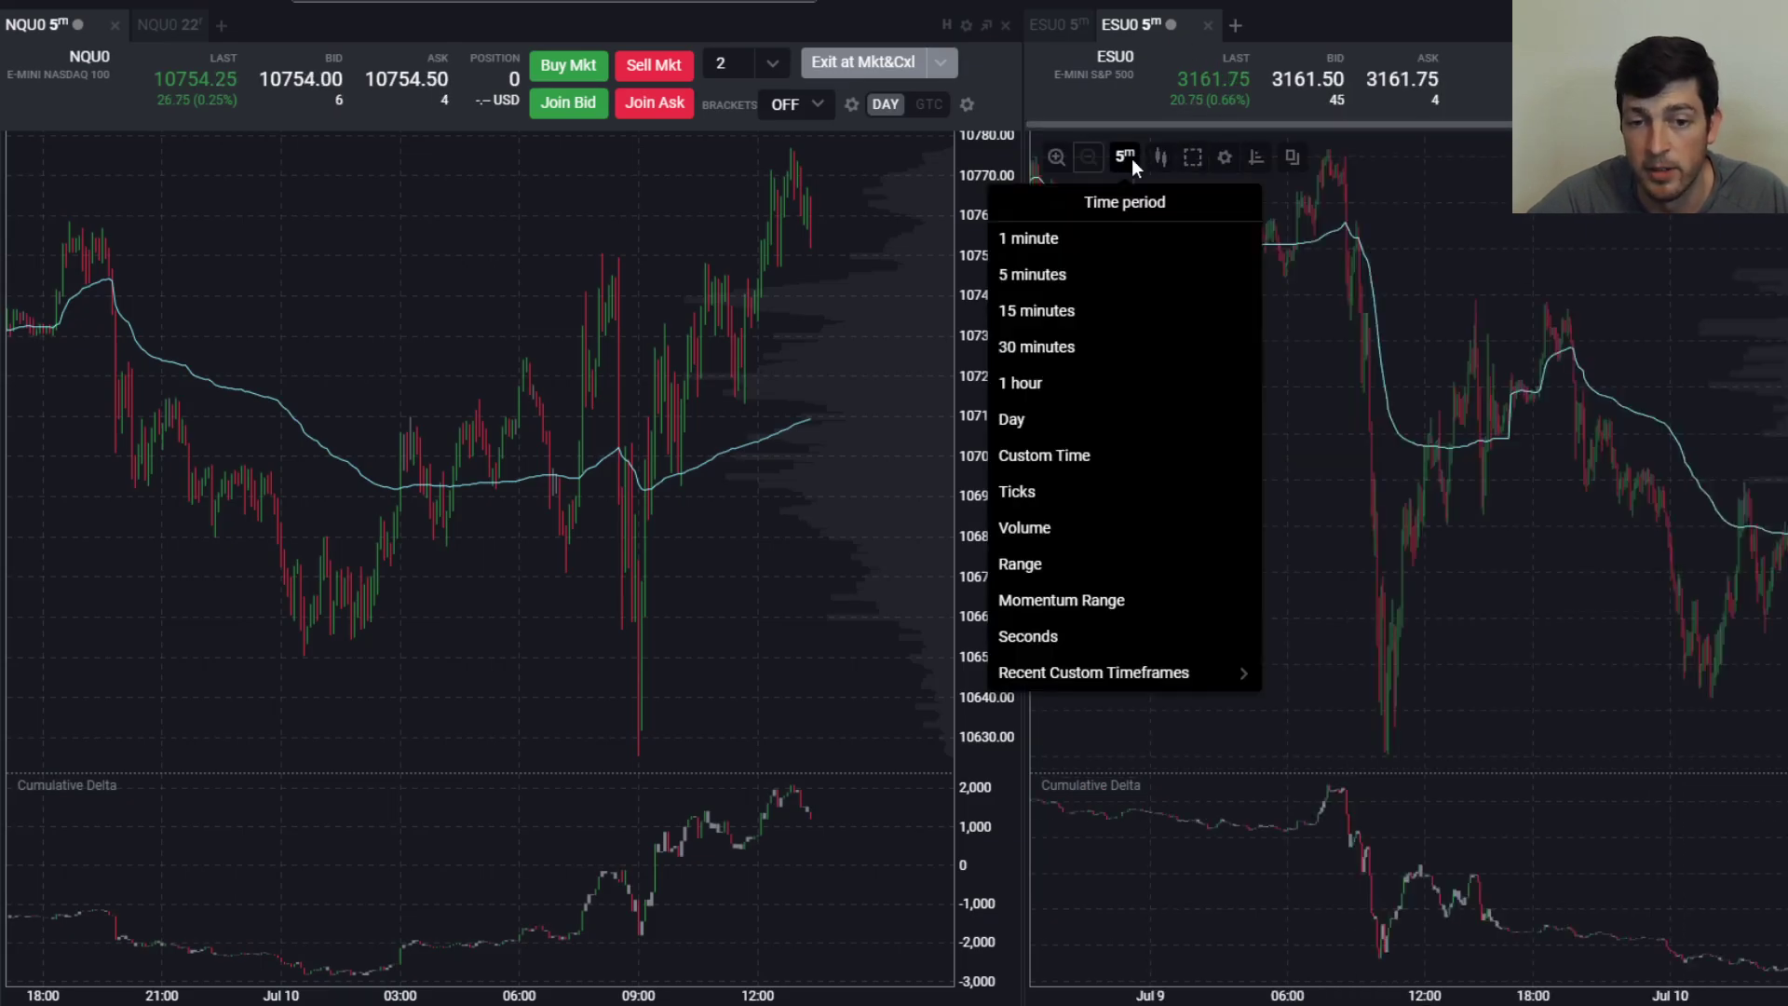
left_click(1021, 564)
type("7")
left_click(1108, 222)
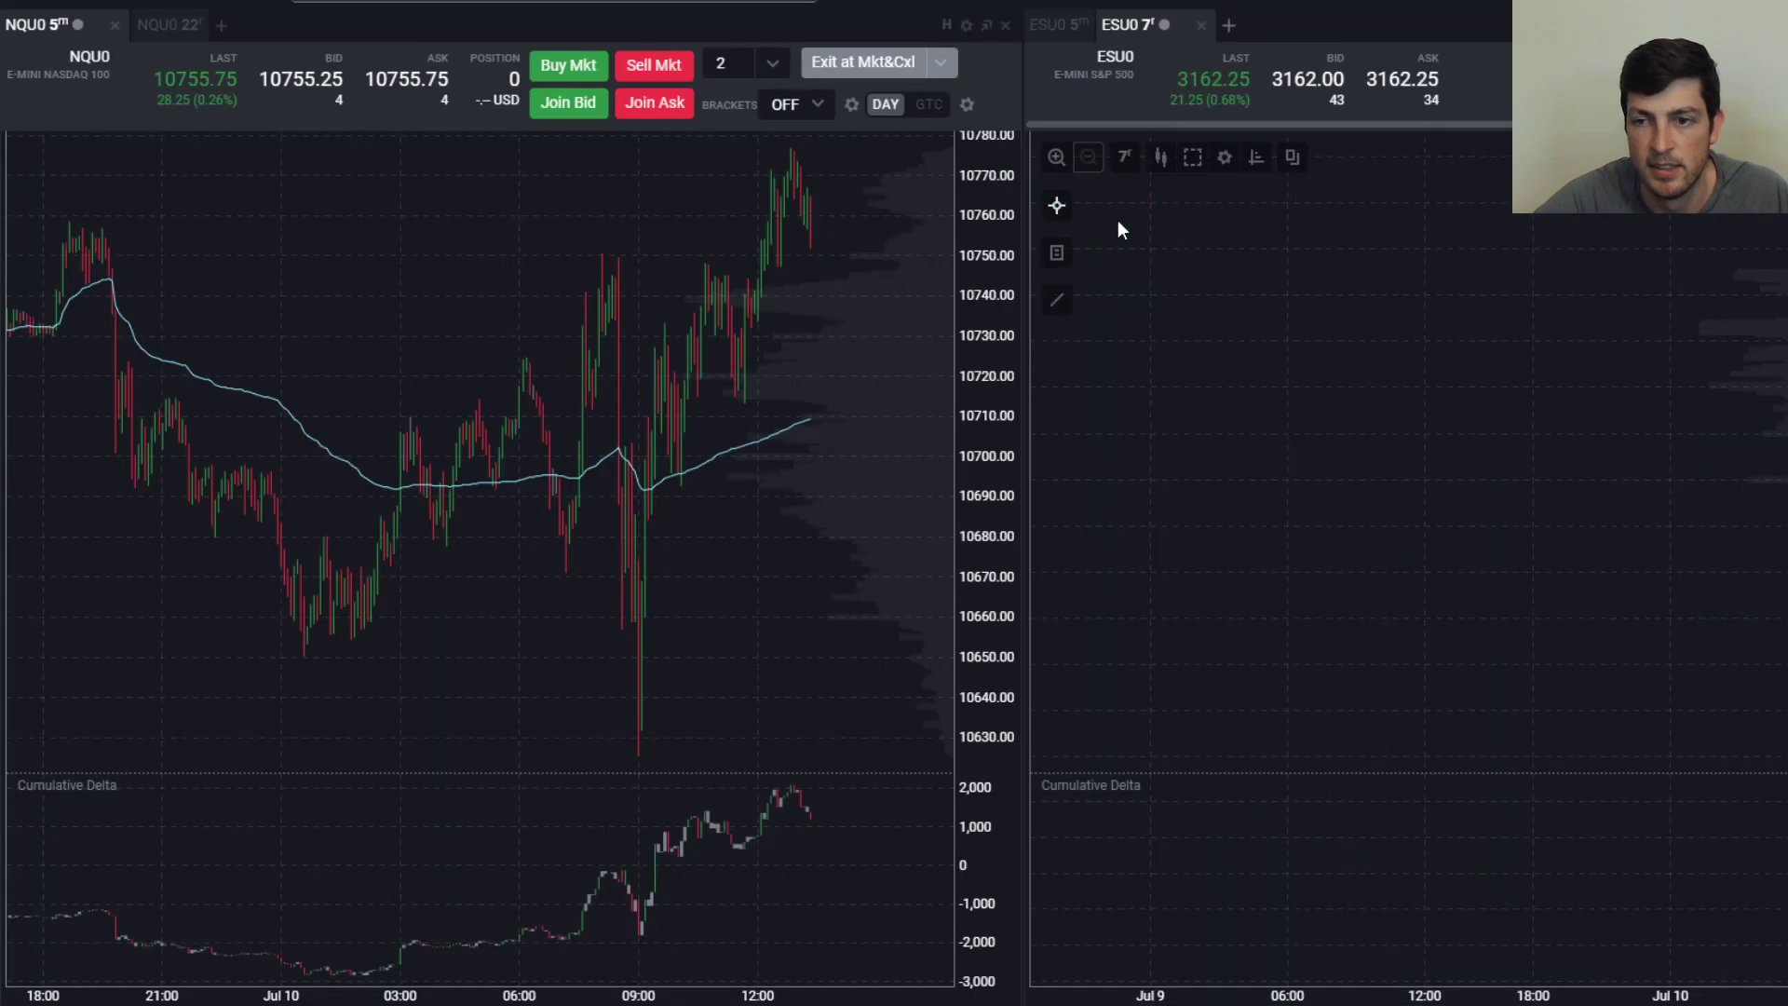
scroll(1752, 393, "up", 5)
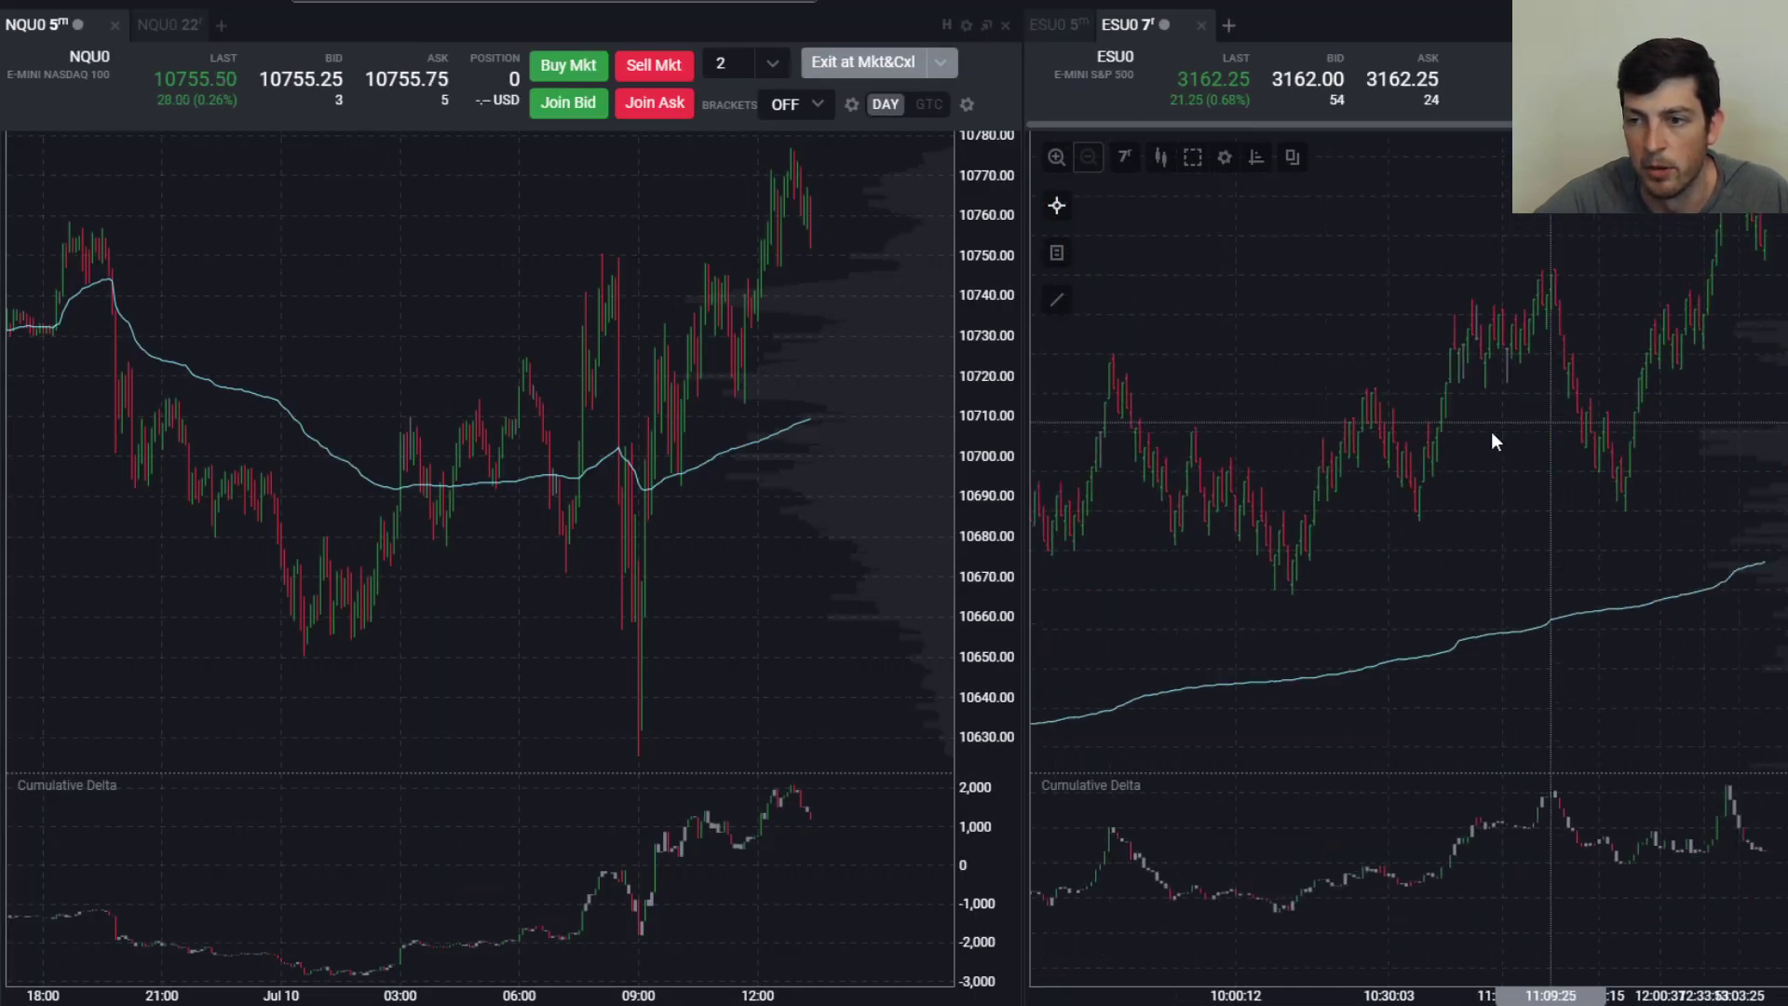
left_click(1255, 158)
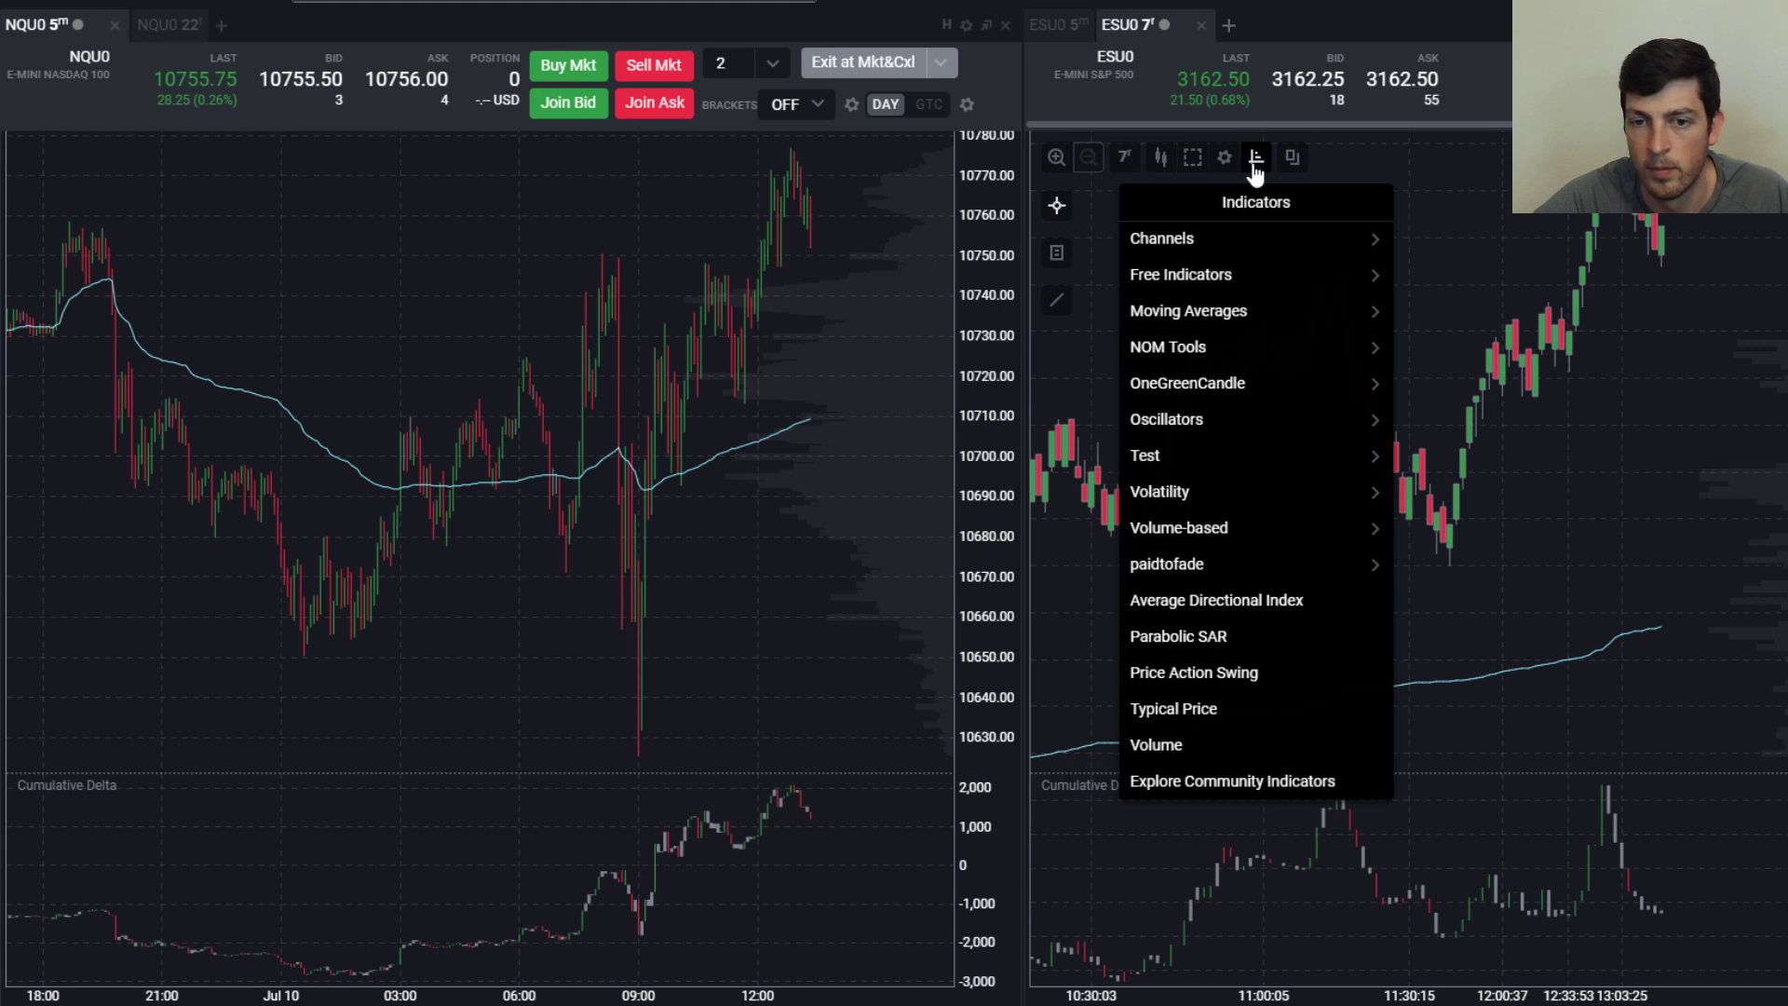
Filter the community-shared indicators for 'ogc'
left_click(1652, 361)
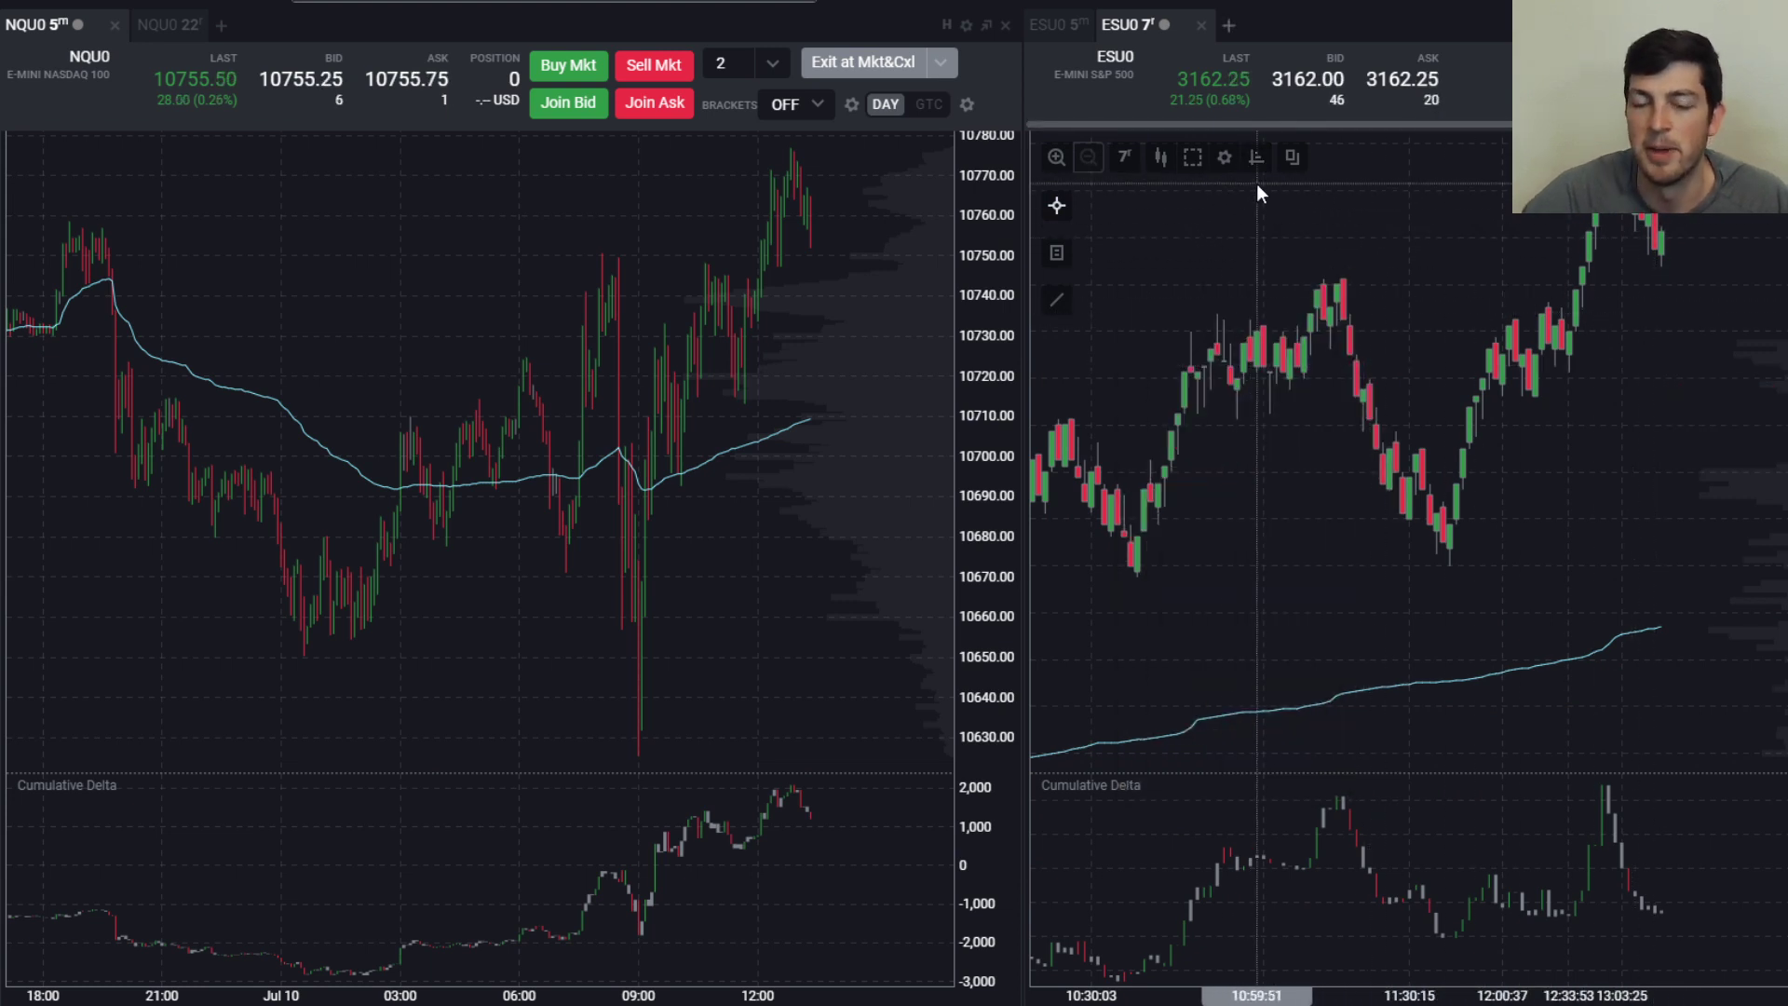
left_click(1255, 158)
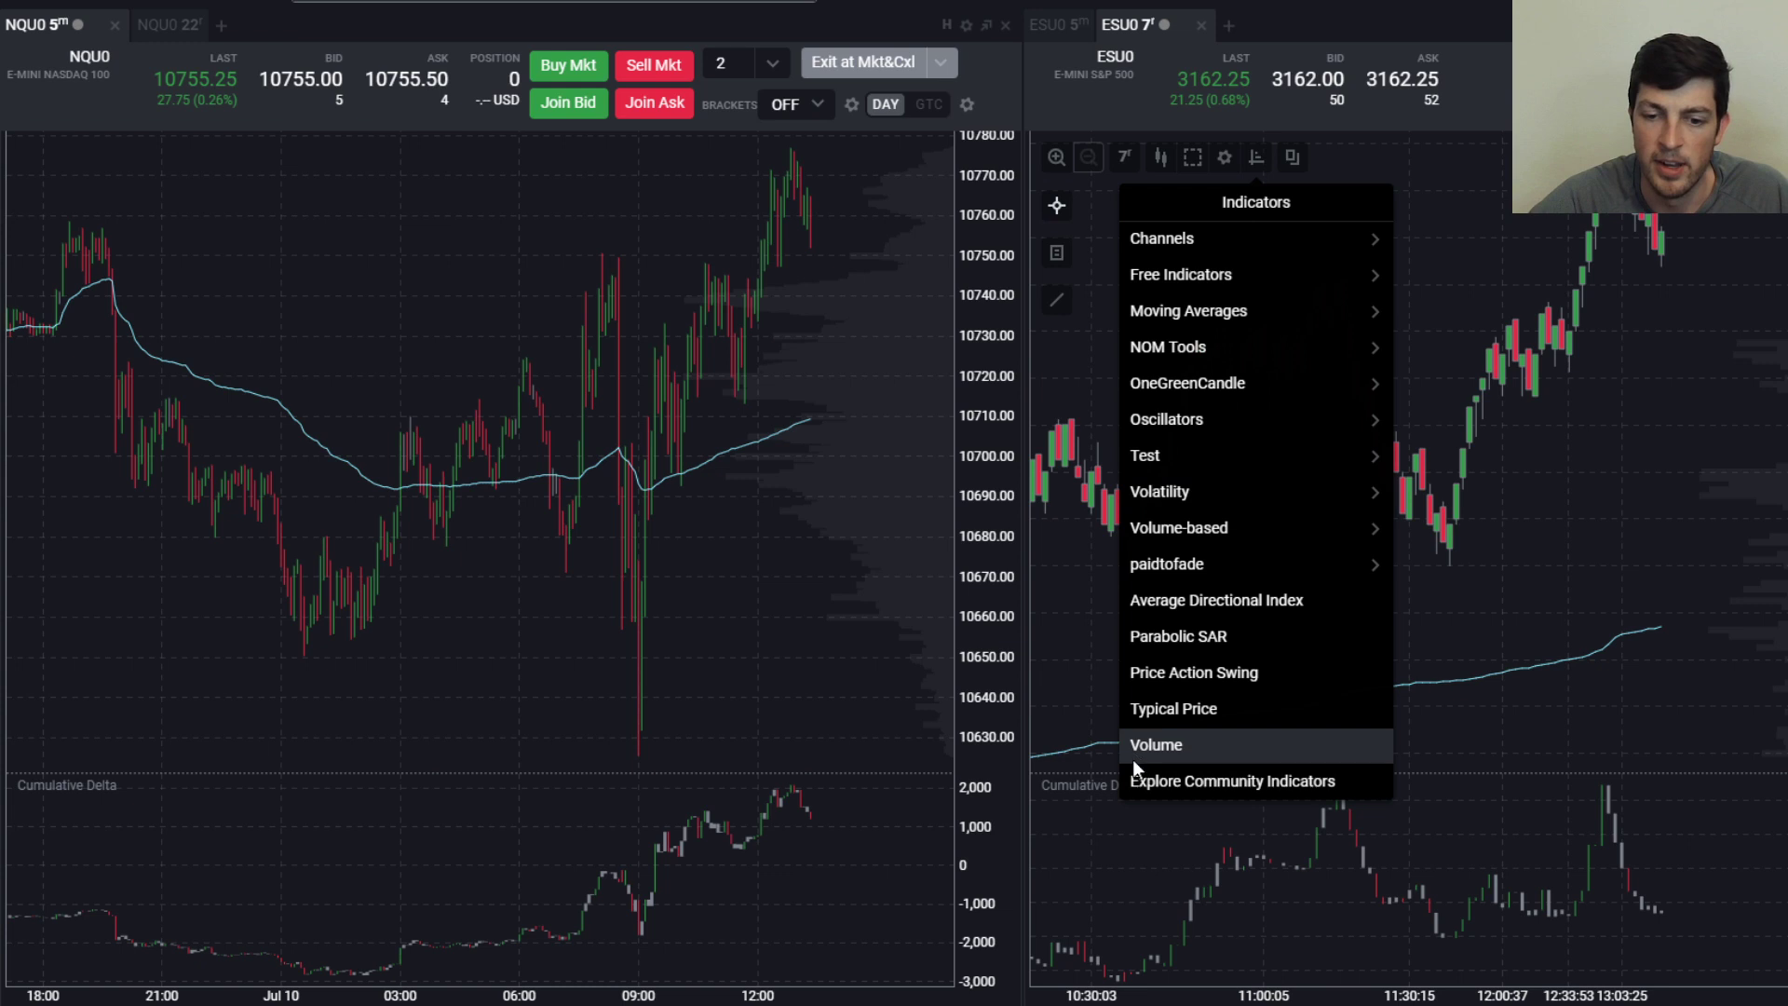
left_click(1157, 780)
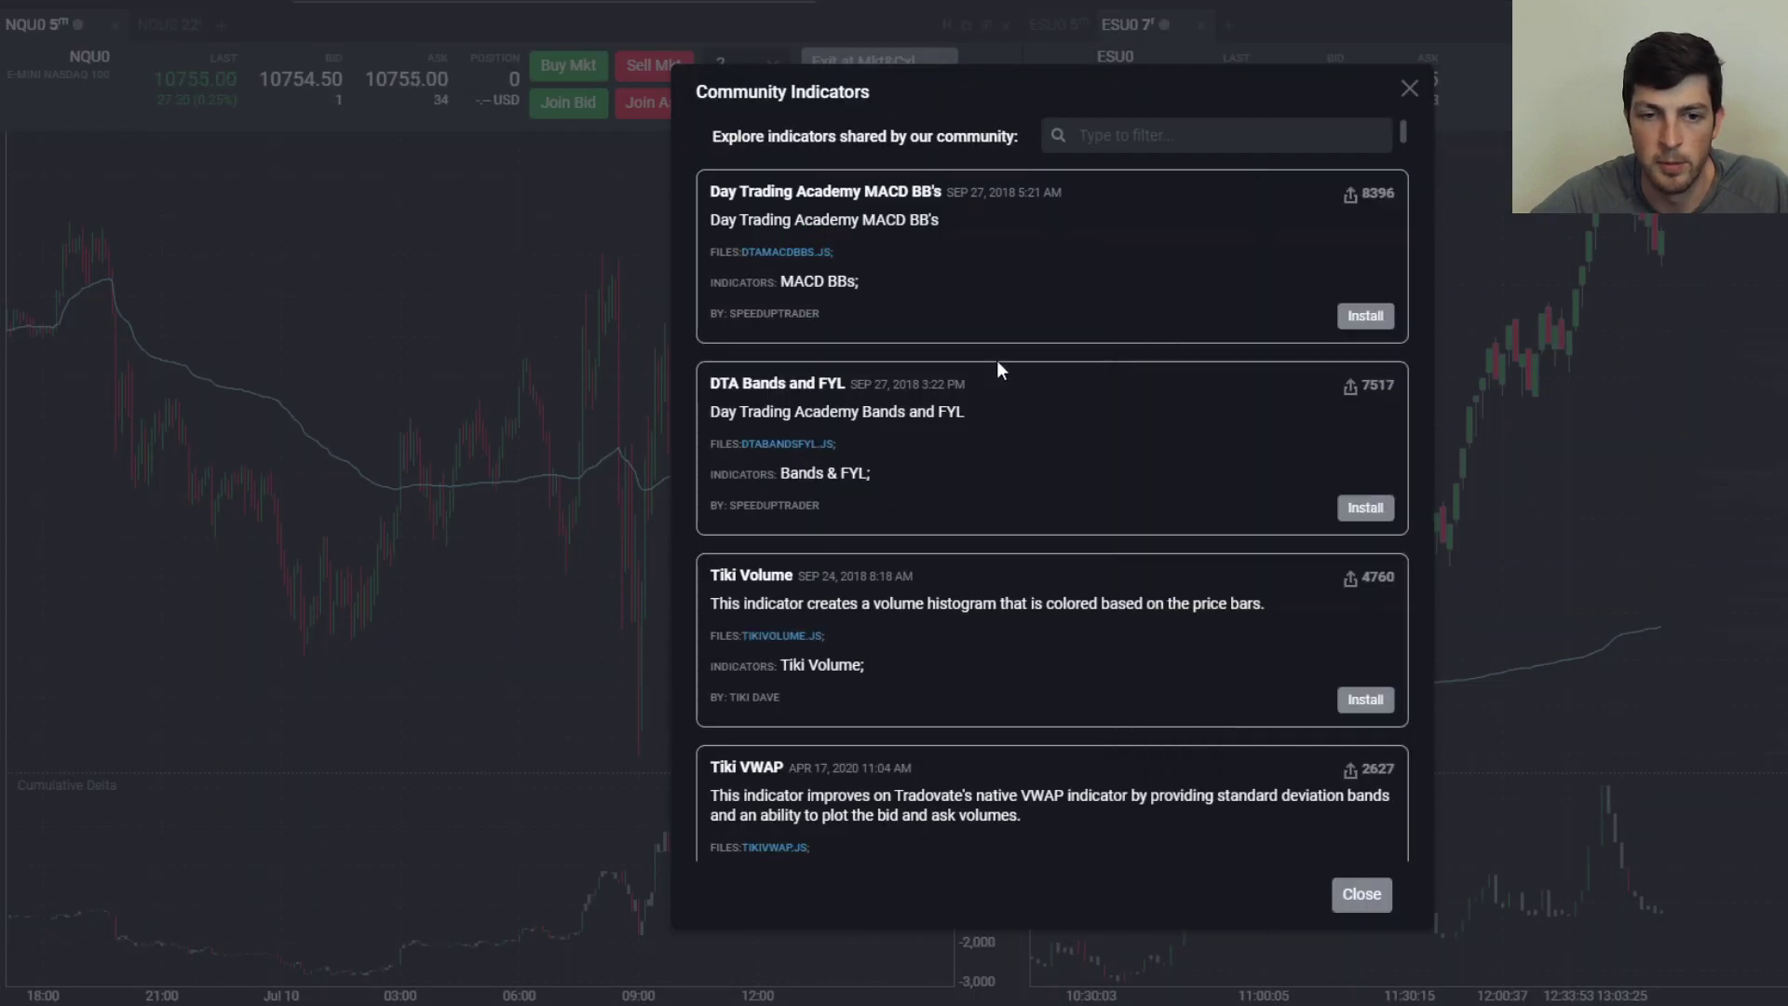
left_click(1105, 139)
type("o")
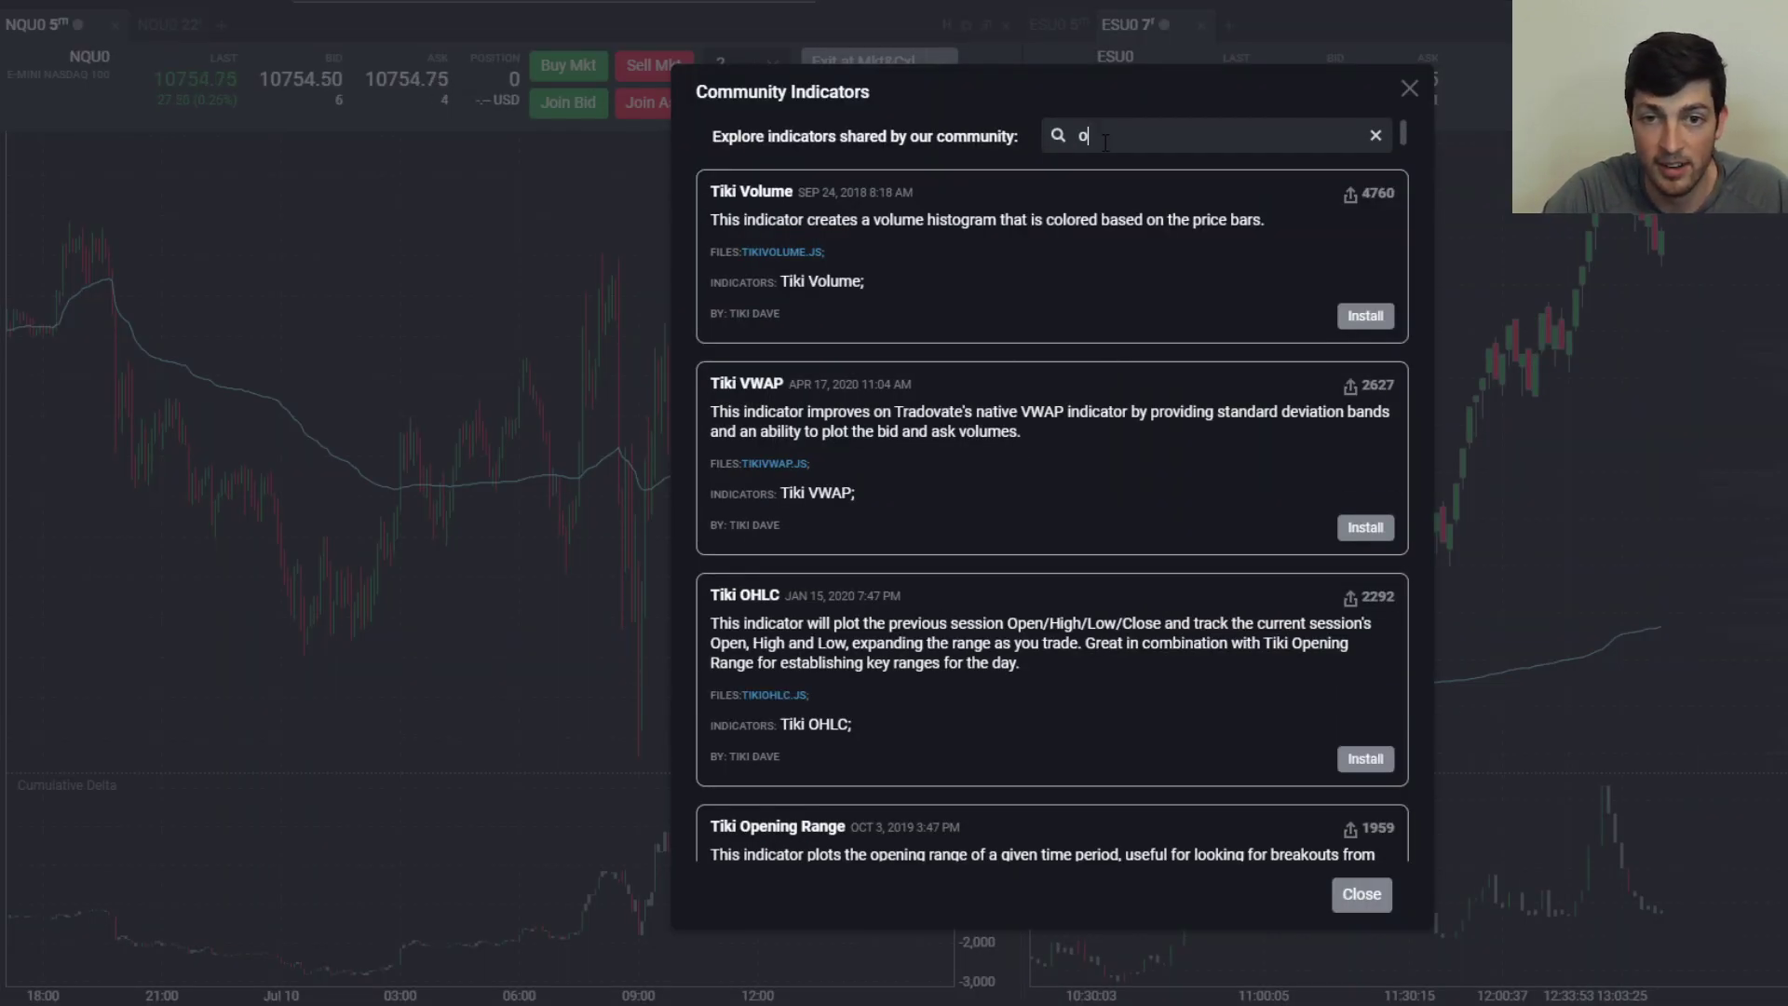
type("gc")
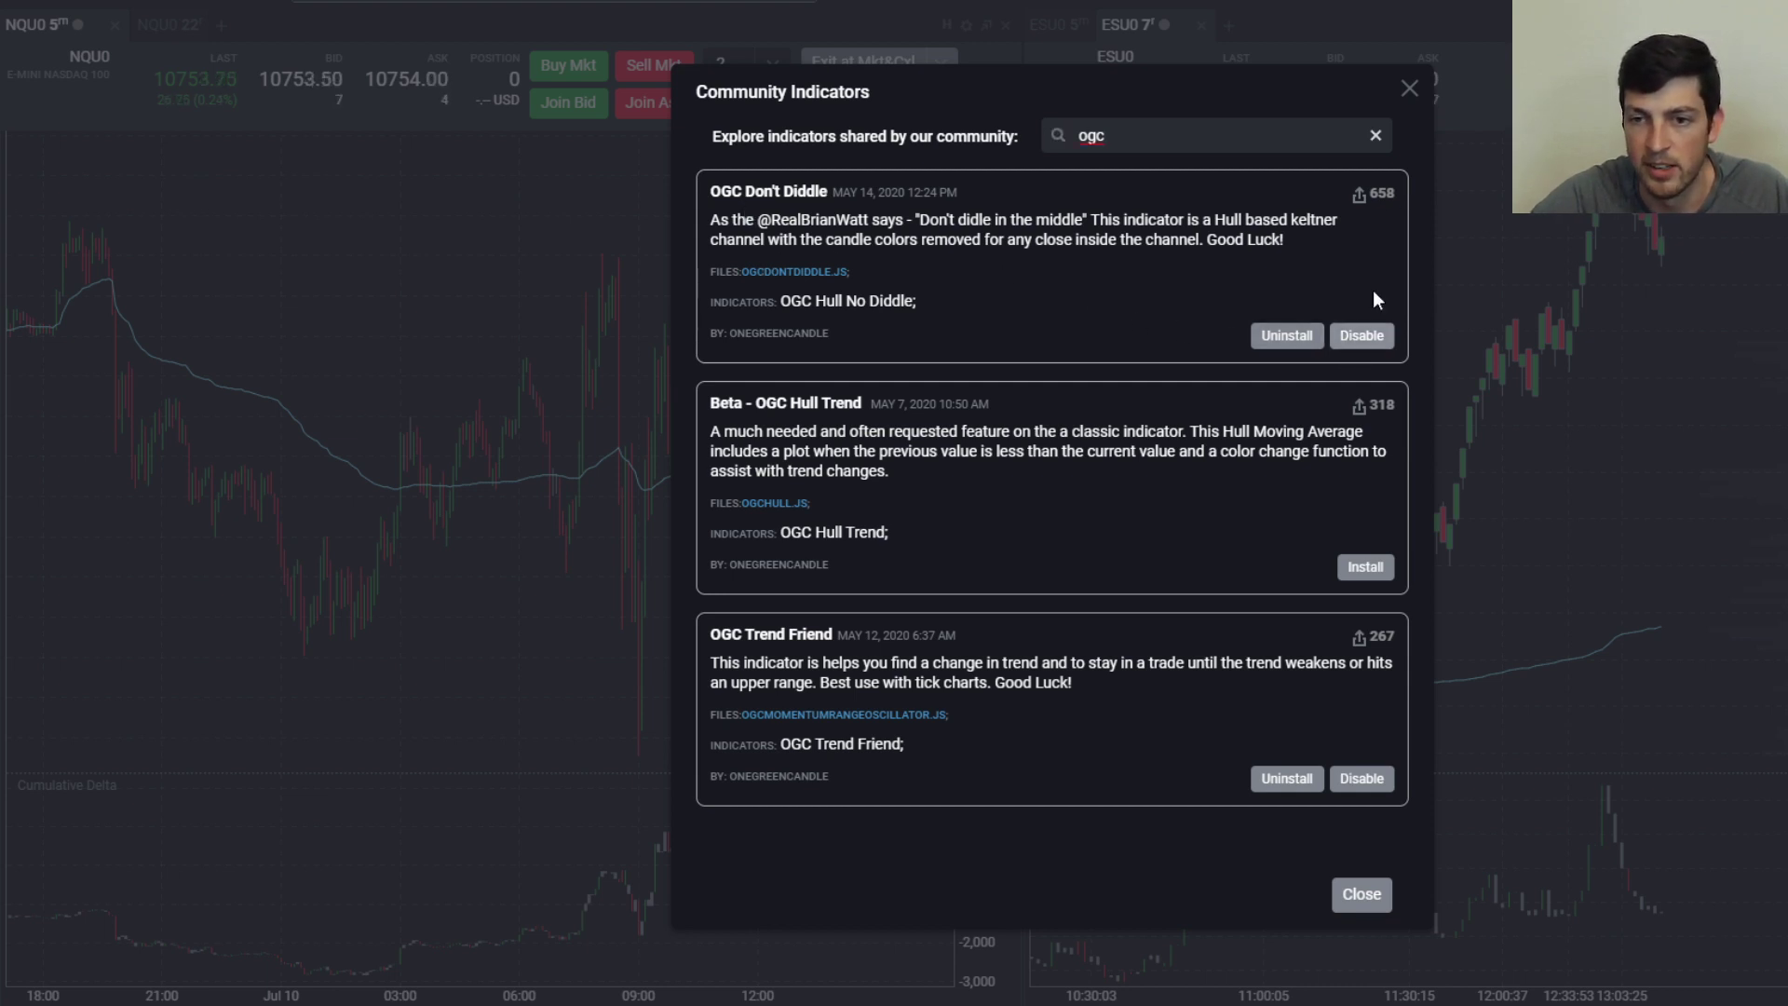
left_click(1408, 88)
Add OGC Hull No Diddle from the OneGreenCandle group with its default settings
left_click(1256, 159)
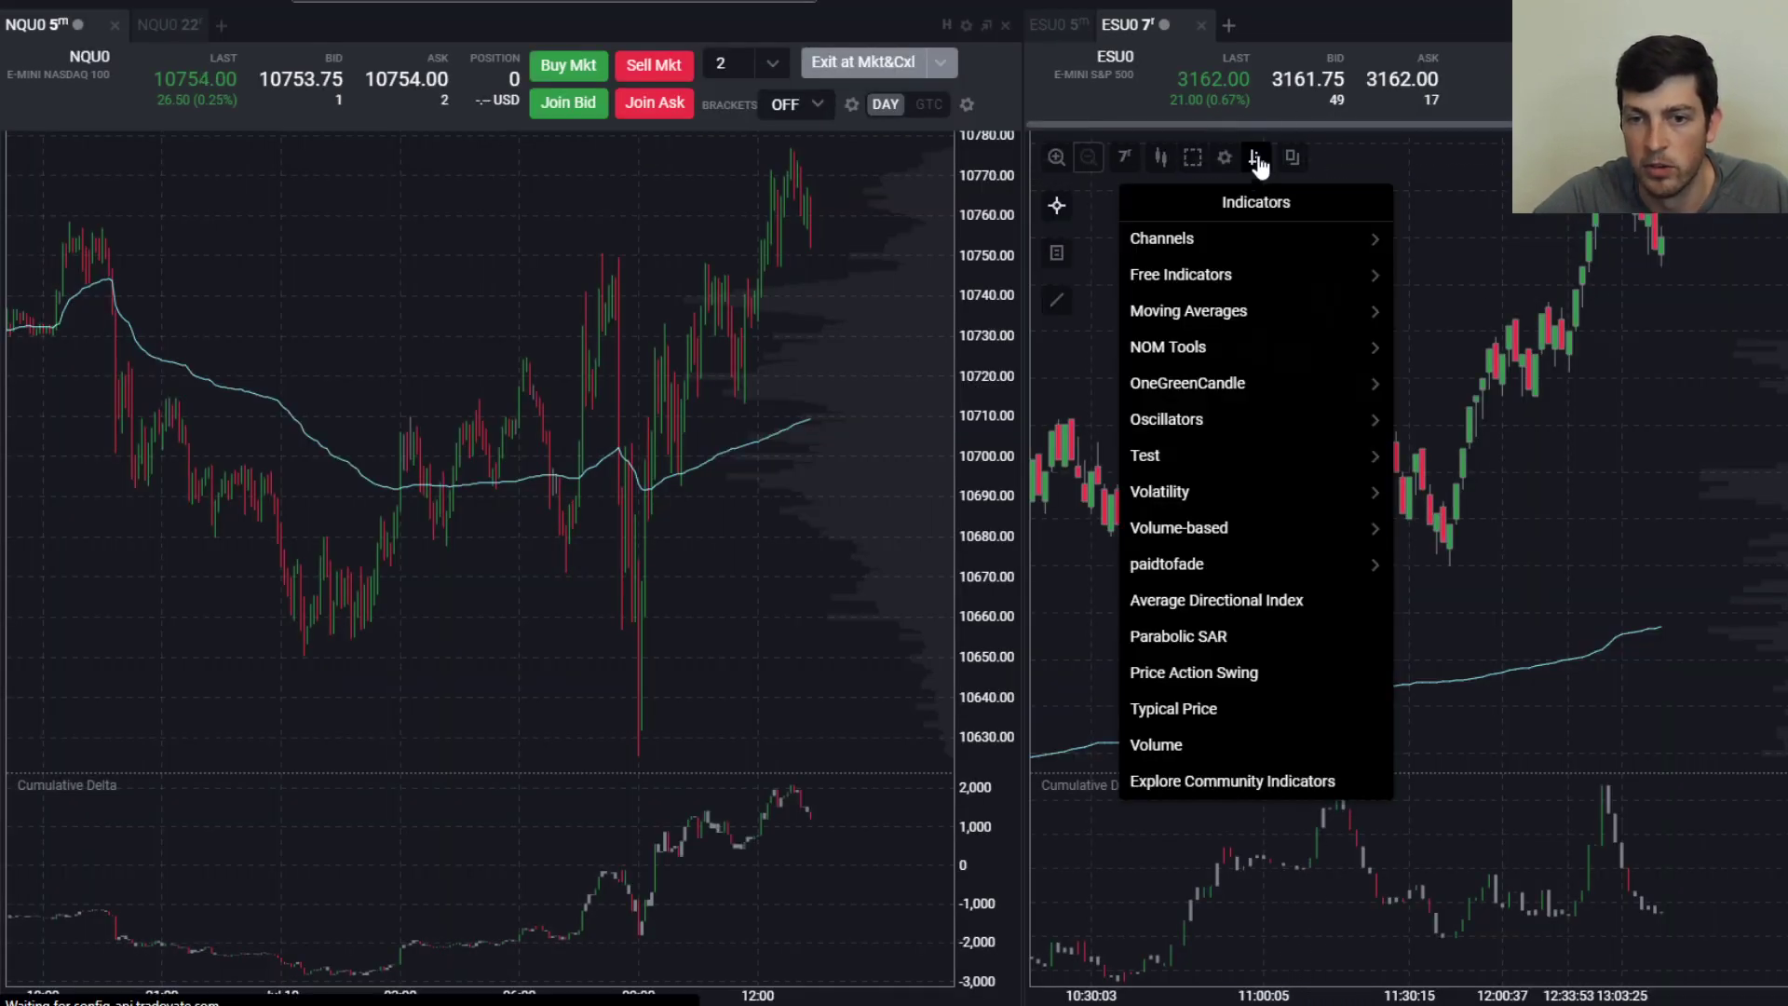
left_click(1256, 385)
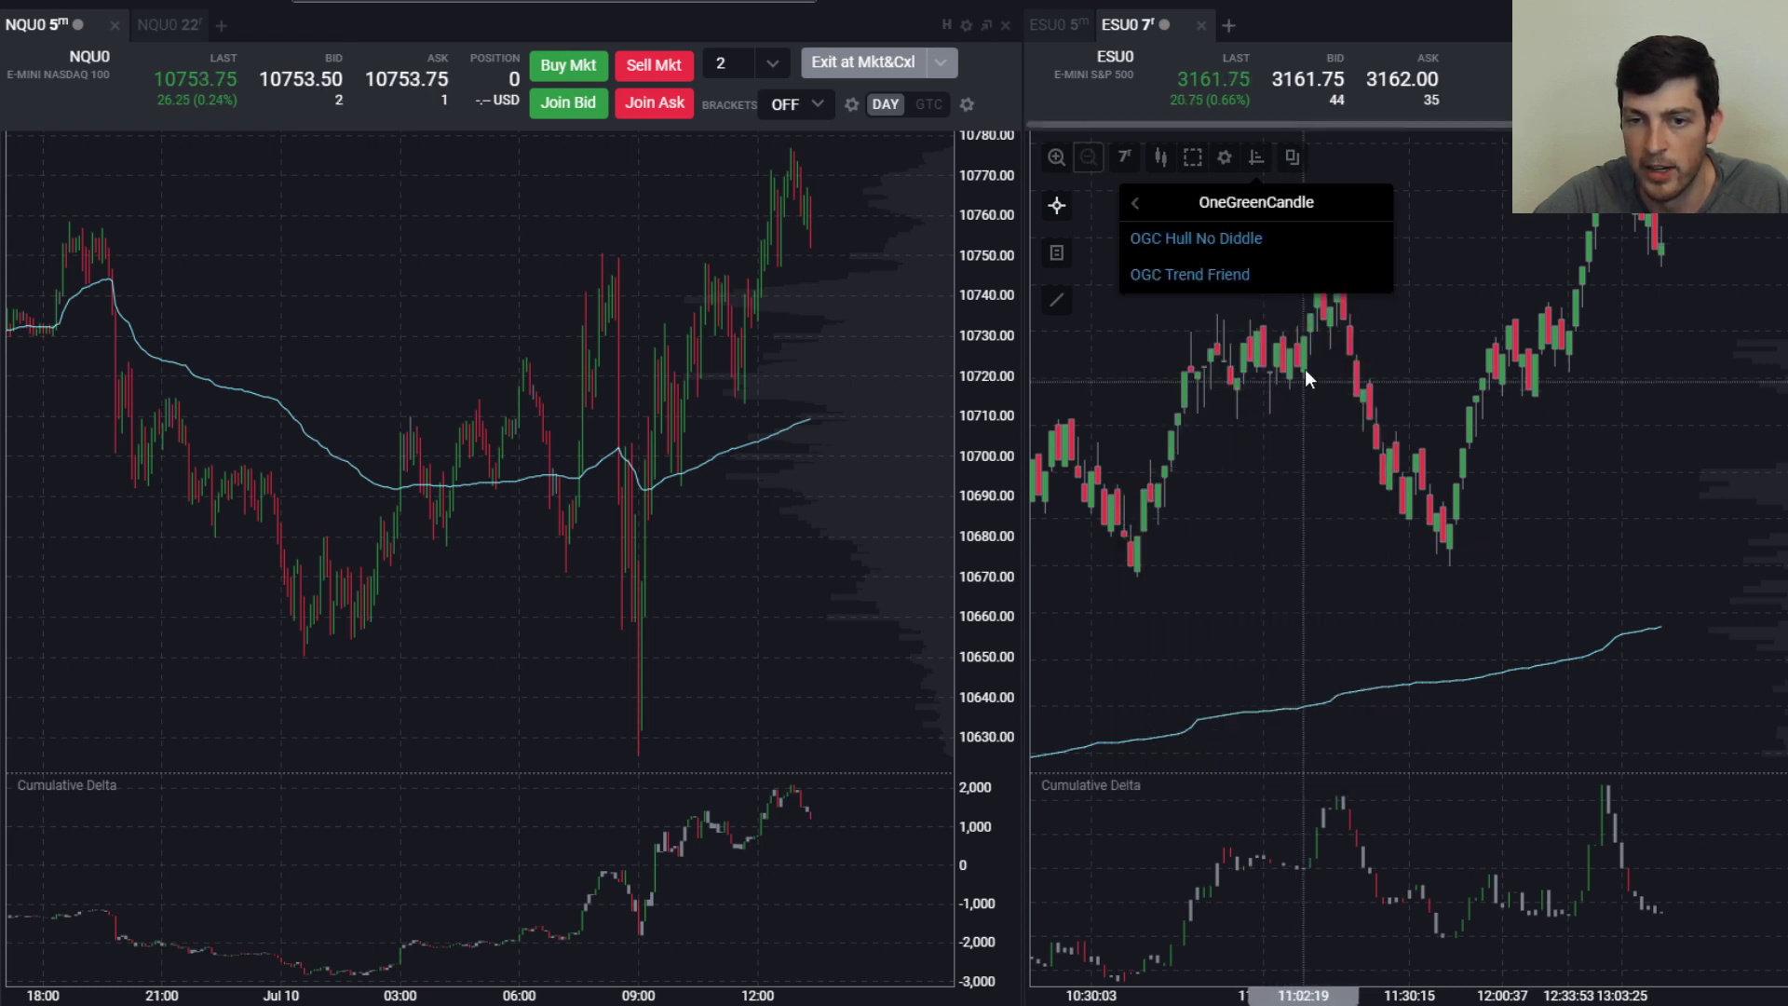
left_click(1218, 243)
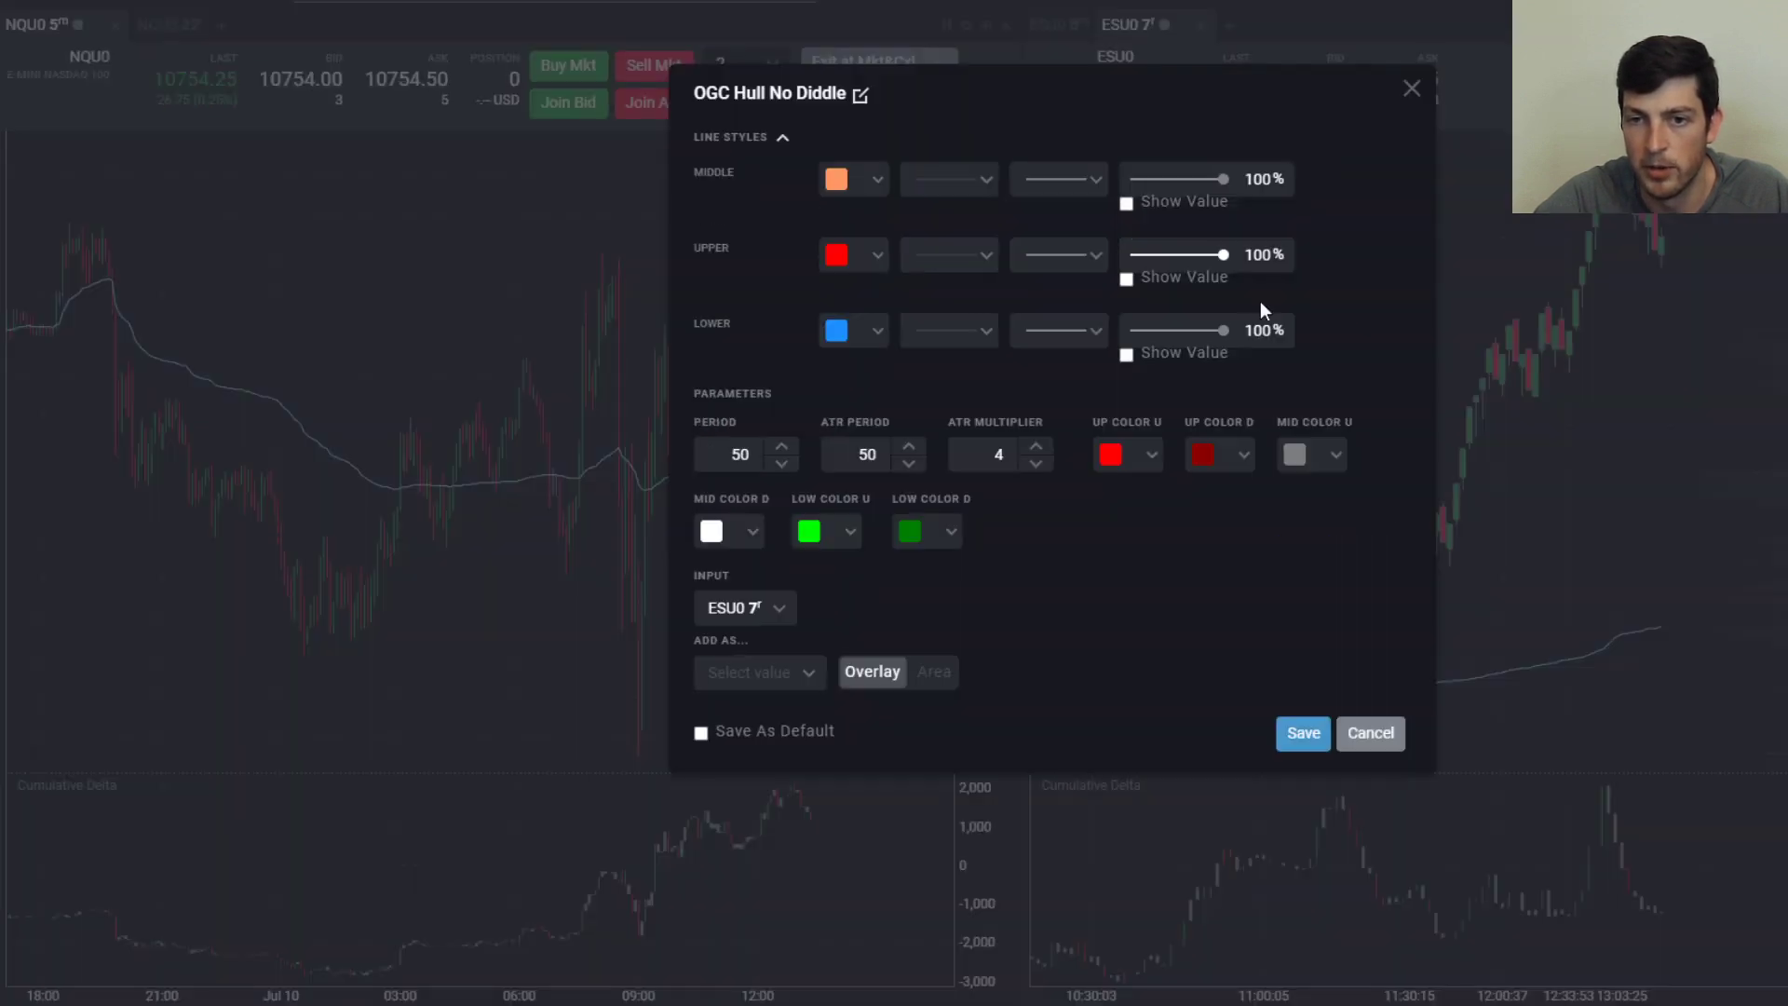
left_click(1302, 733)
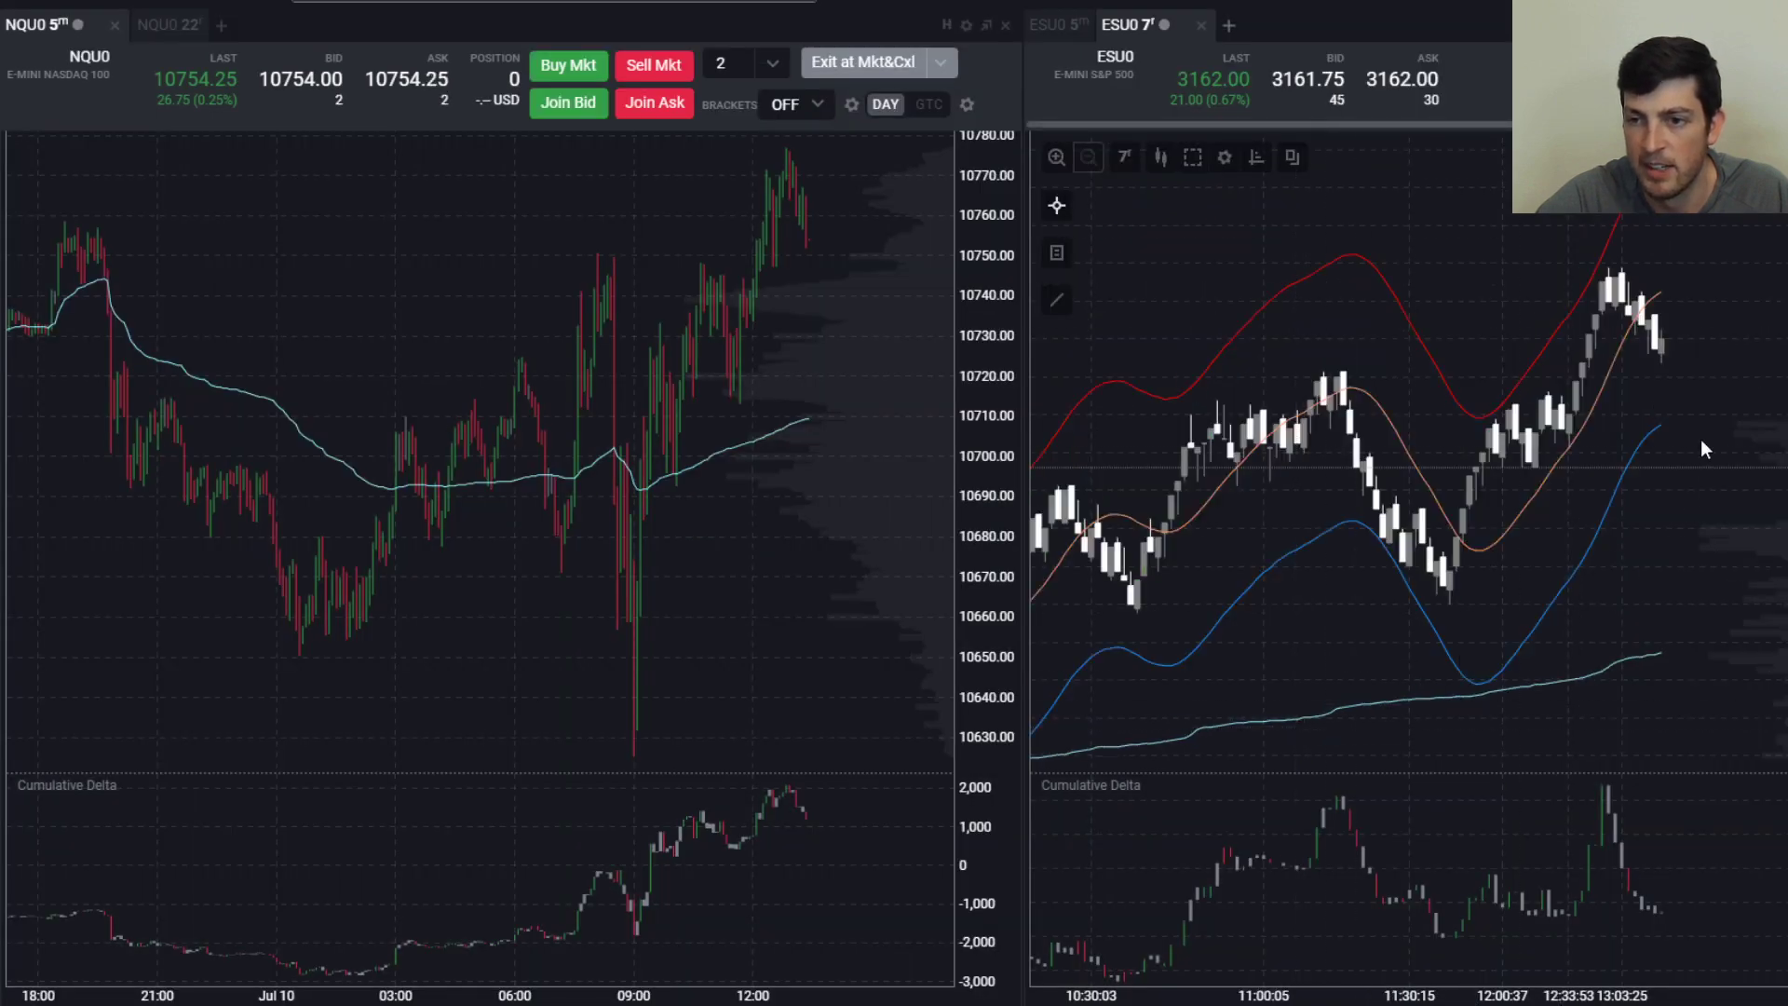
Switch to the NQU0 22r tab and set it to Range bars of size 22
left_click(155, 22)
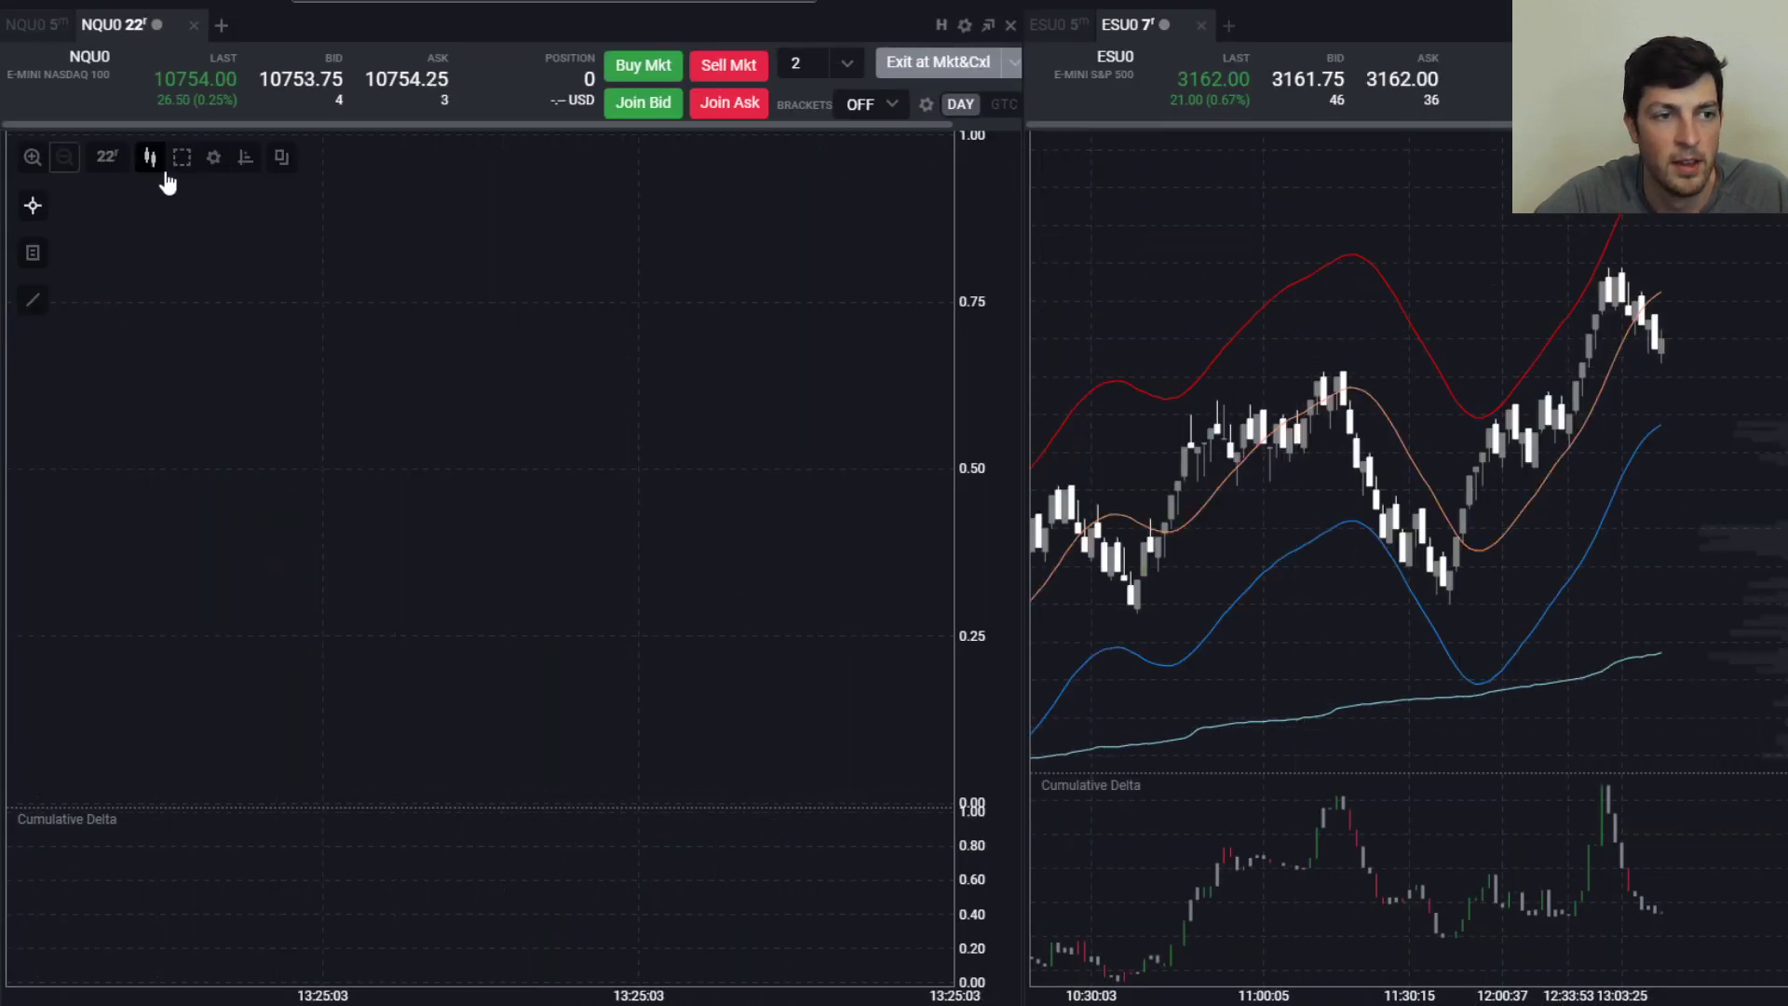
left_click(109, 156)
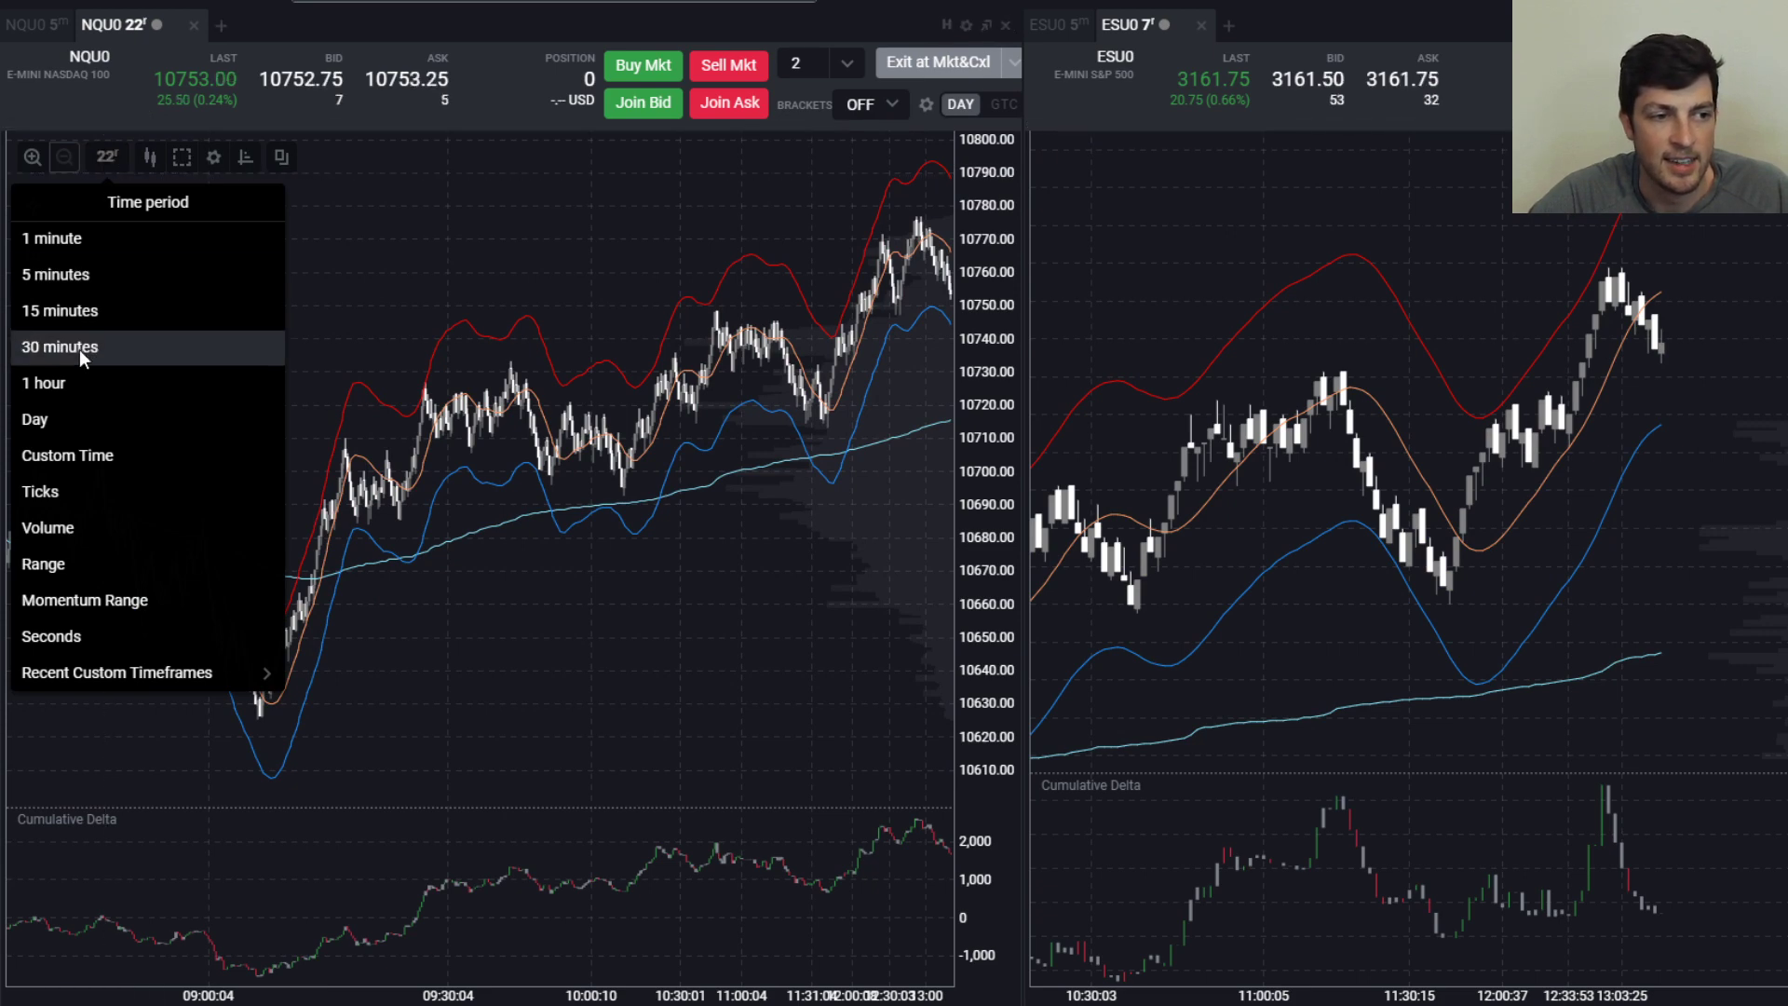
left_click(71, 275)
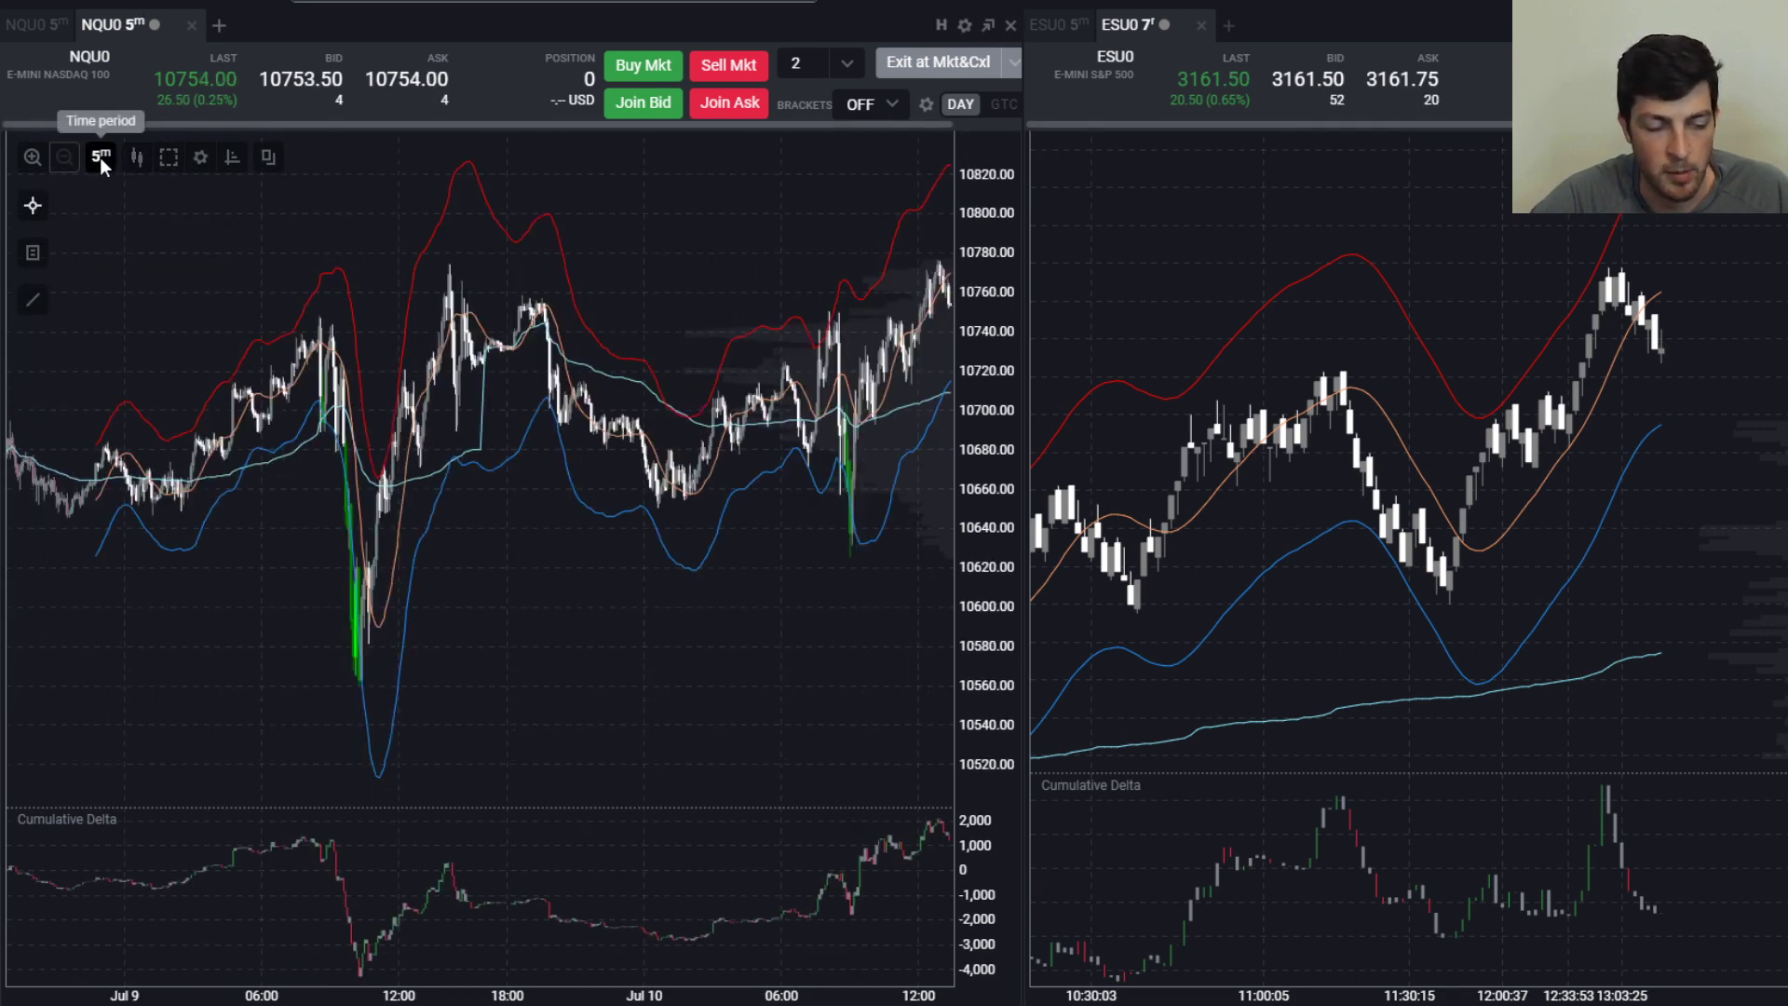
left_click(99, 158)
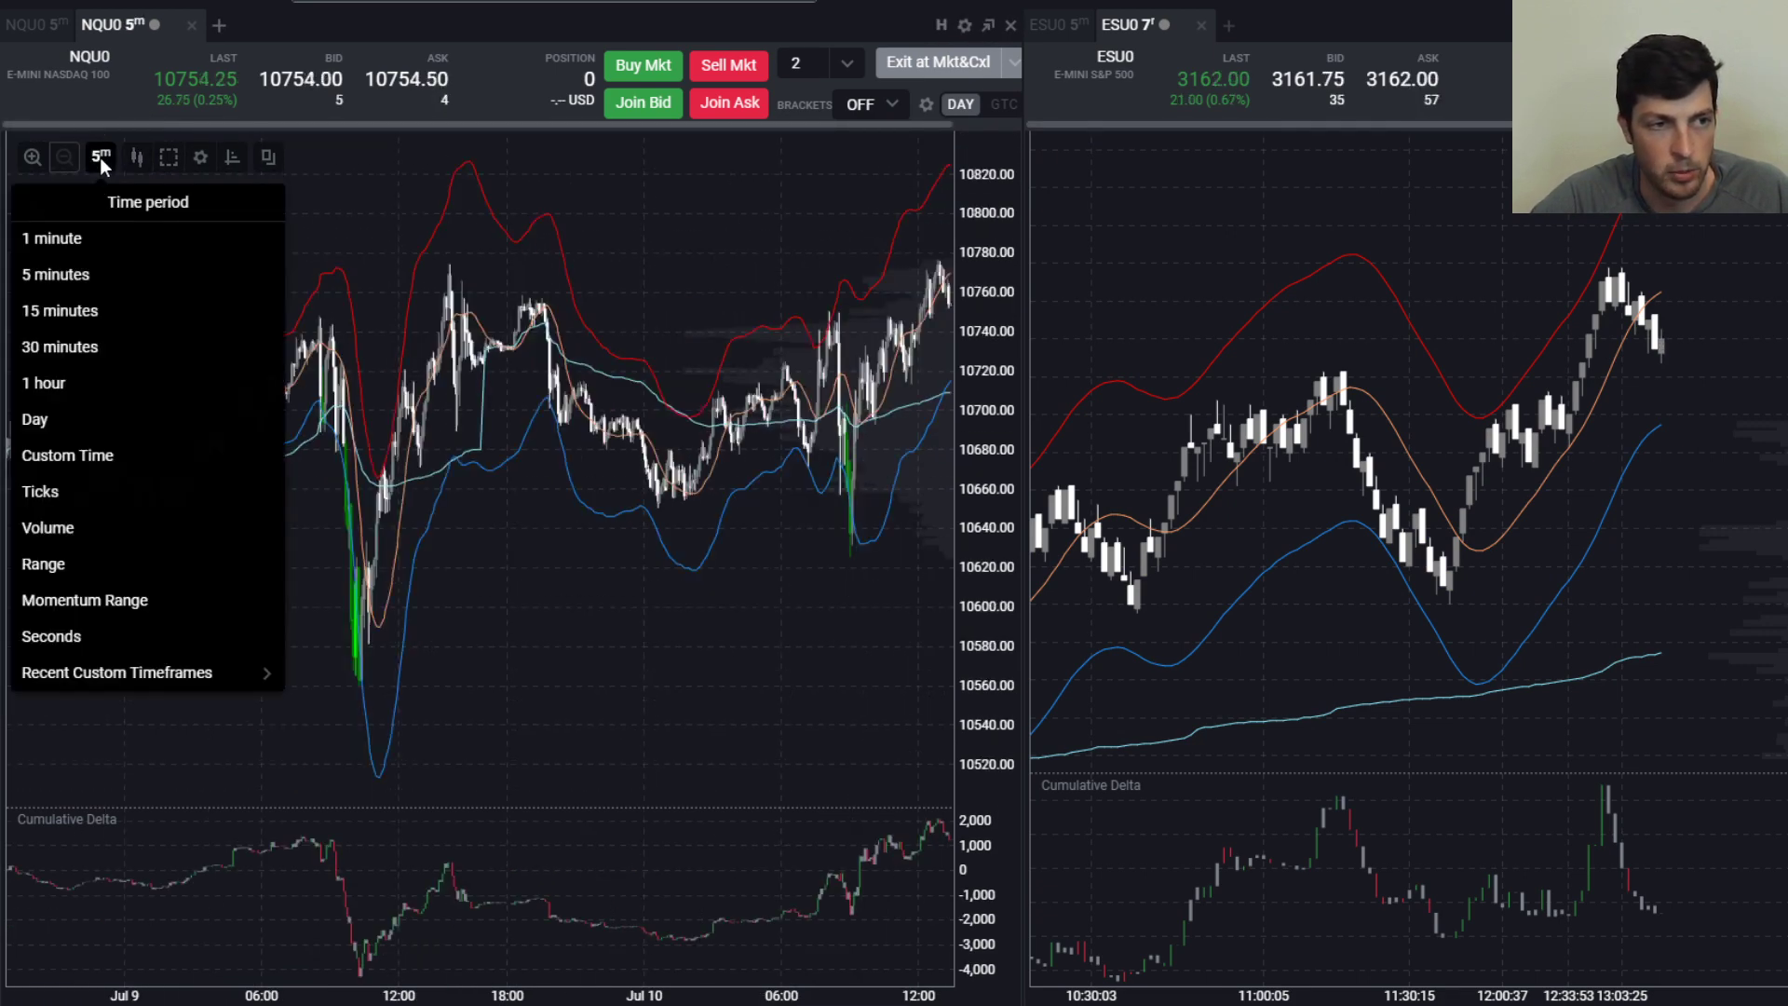
left_click(55, 568)
type("22")
left_click(1101, 227)
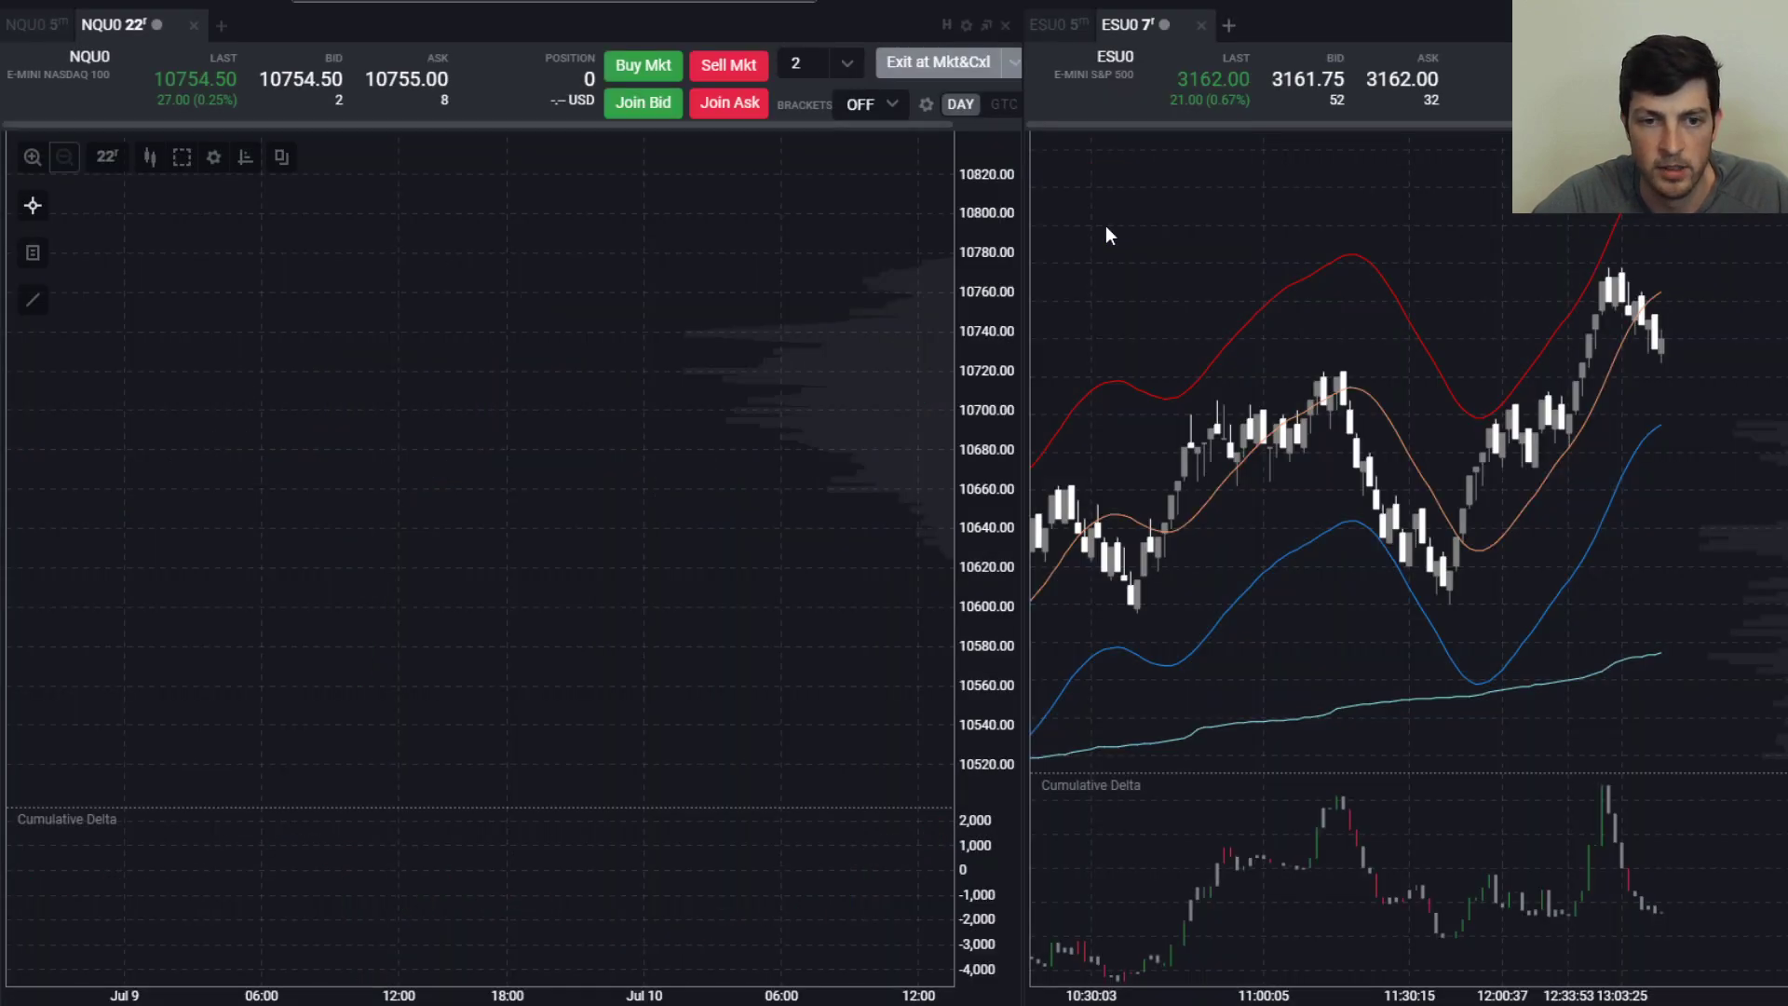
scroll(764, 383, "up", 5)
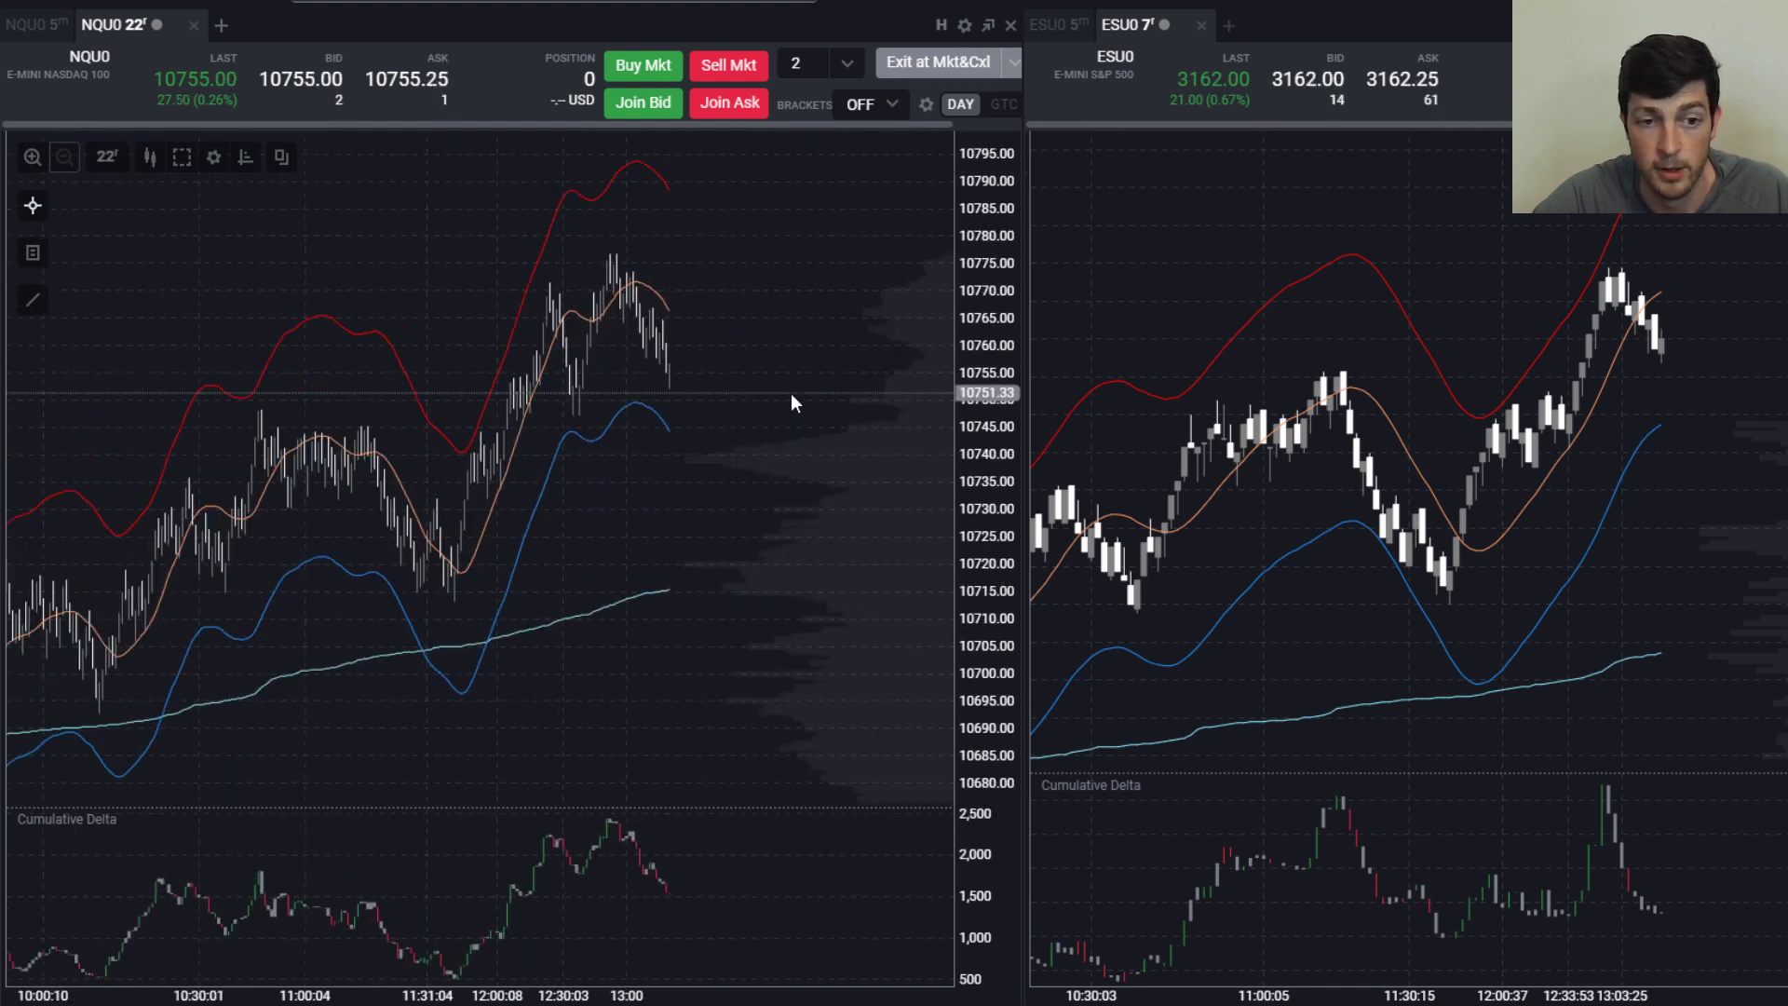
scroll(787, 396, "up", 3)
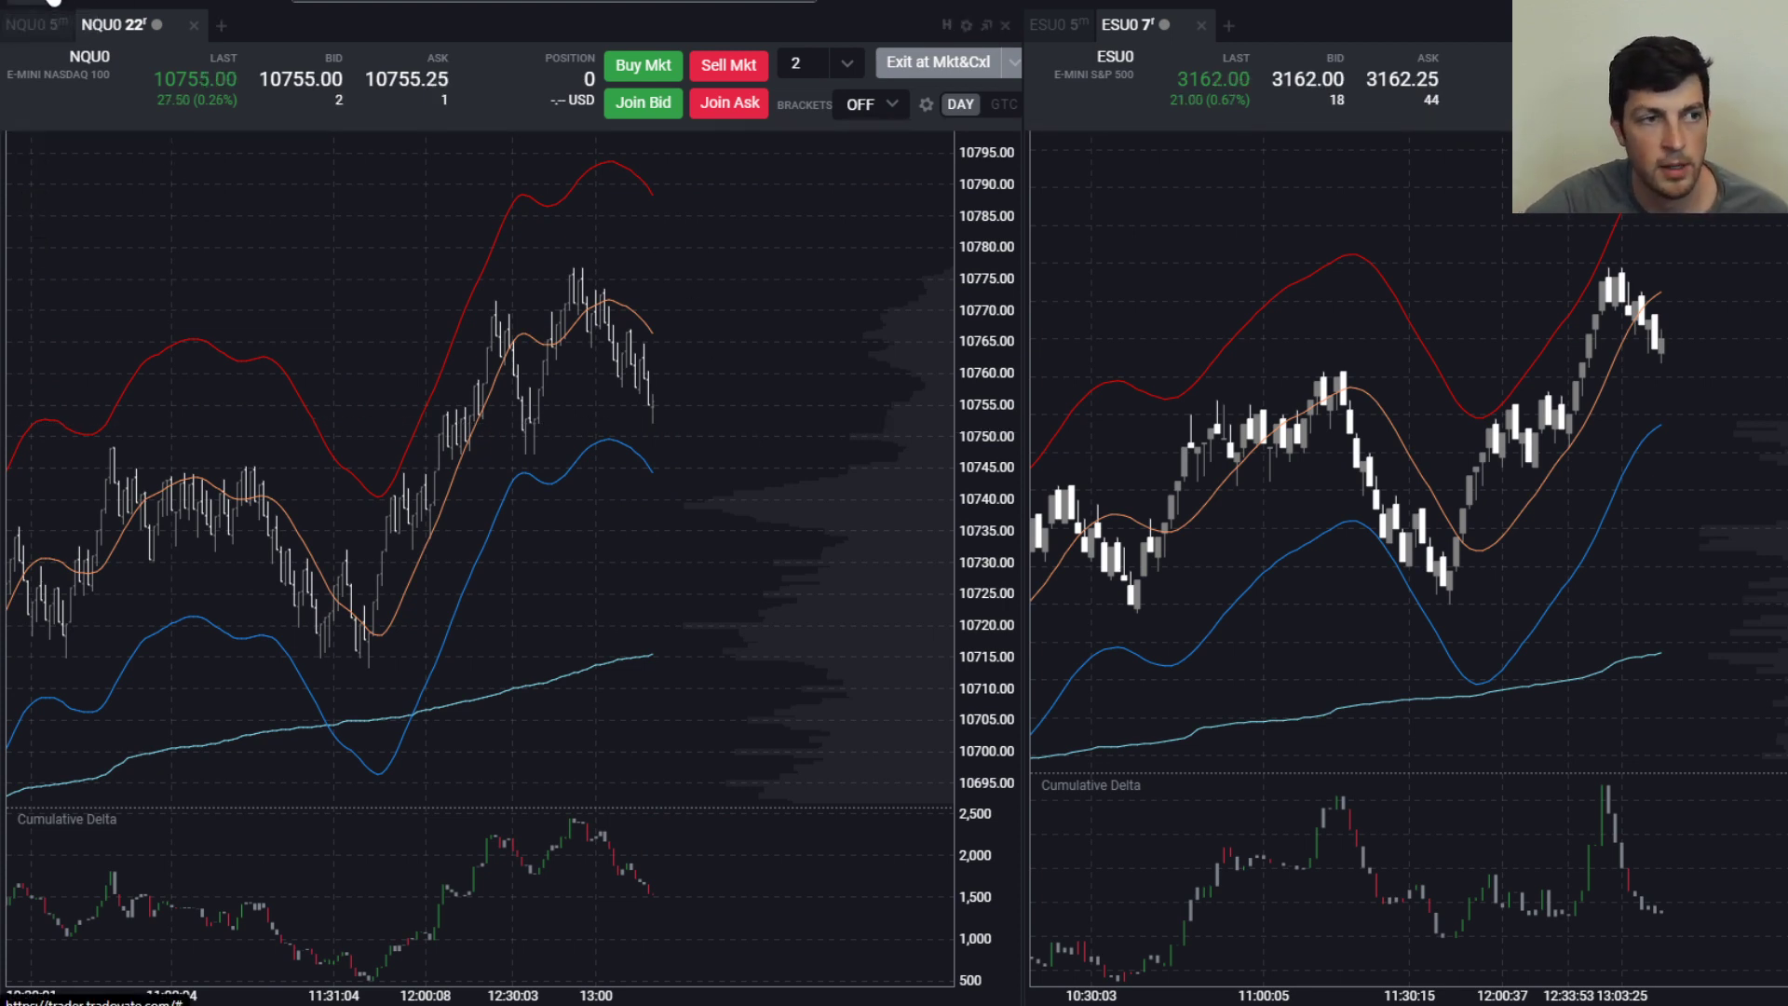
Place a DOM ladder to the right of the ES chart, then drag the dividers to widen the ES chart
left_click(53, 5)
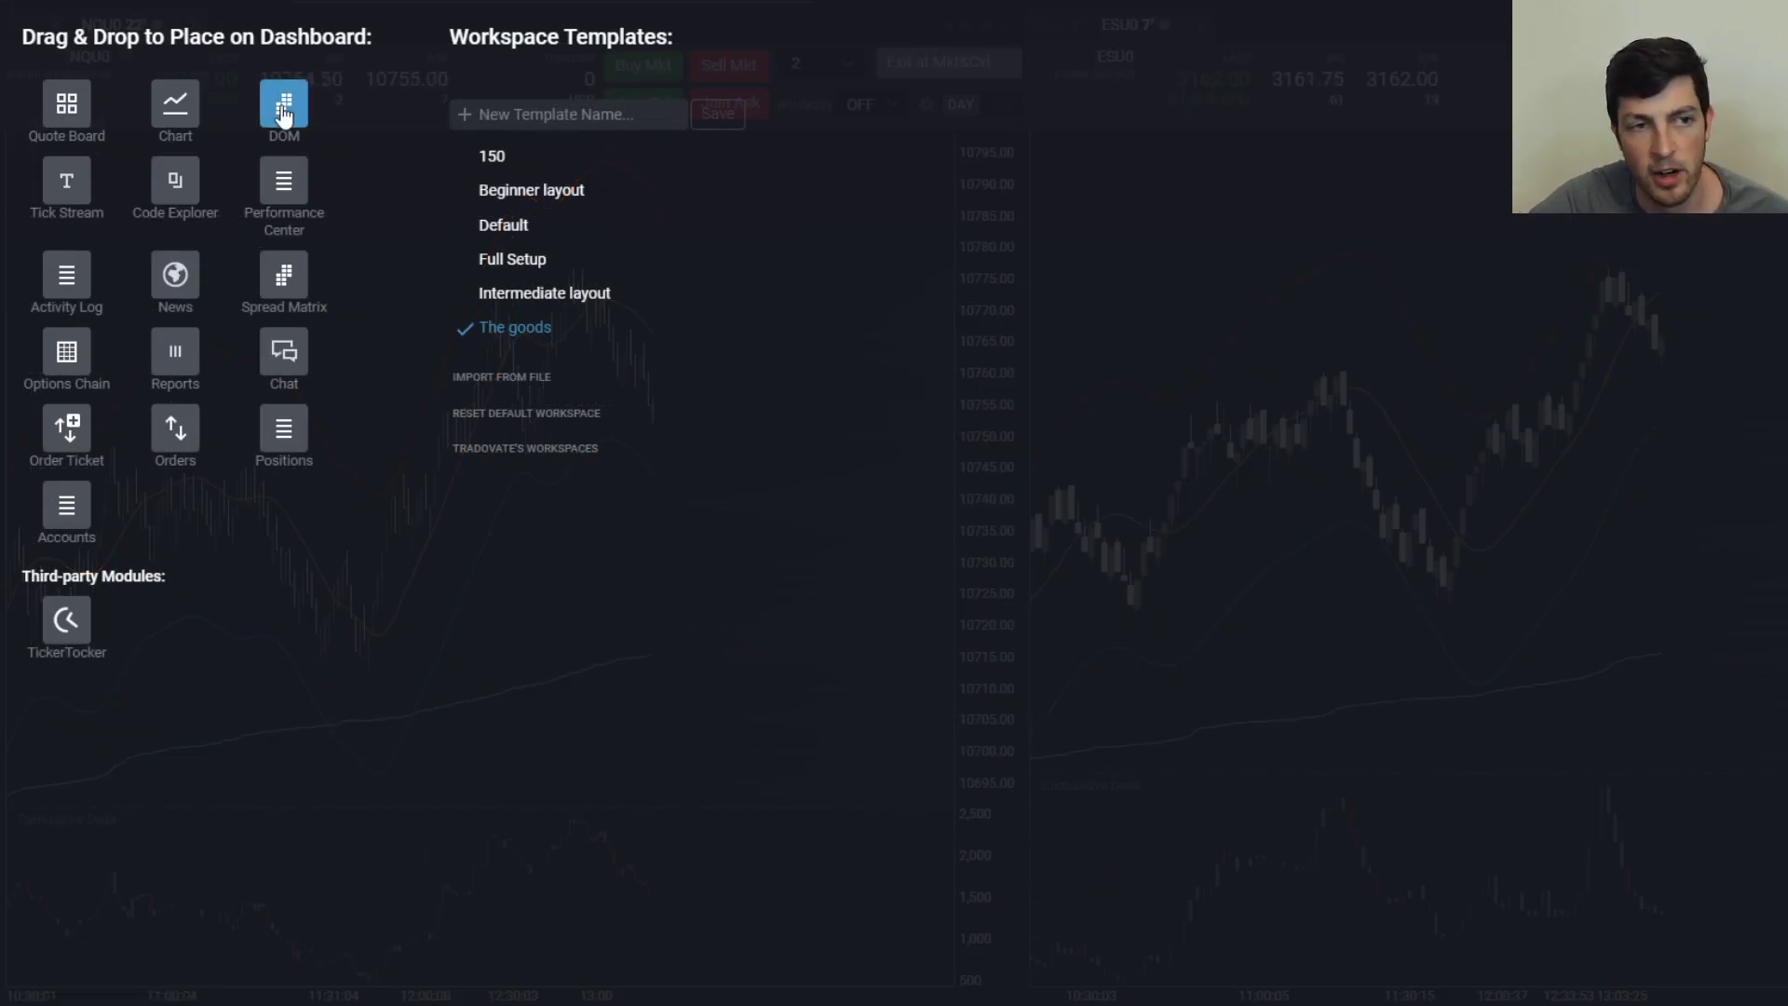
left_click_drag(284, 109, 1760, 327)
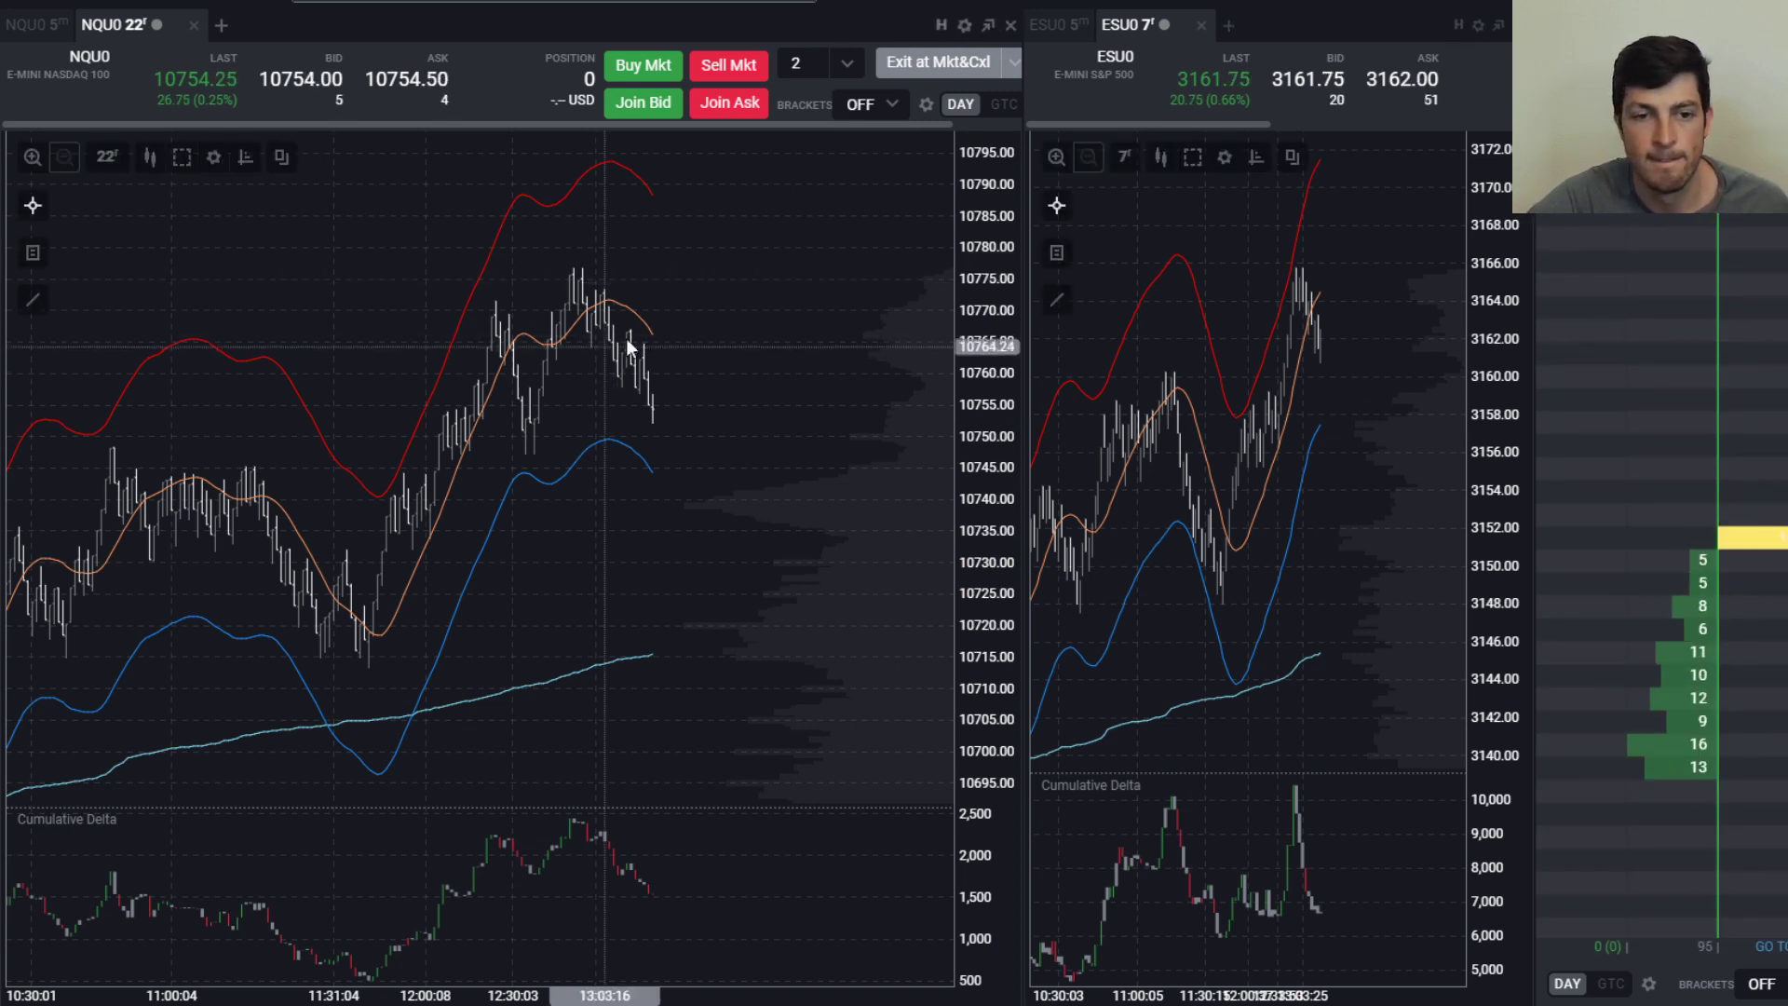
left_click_drag(1025, 314, 791, 360)
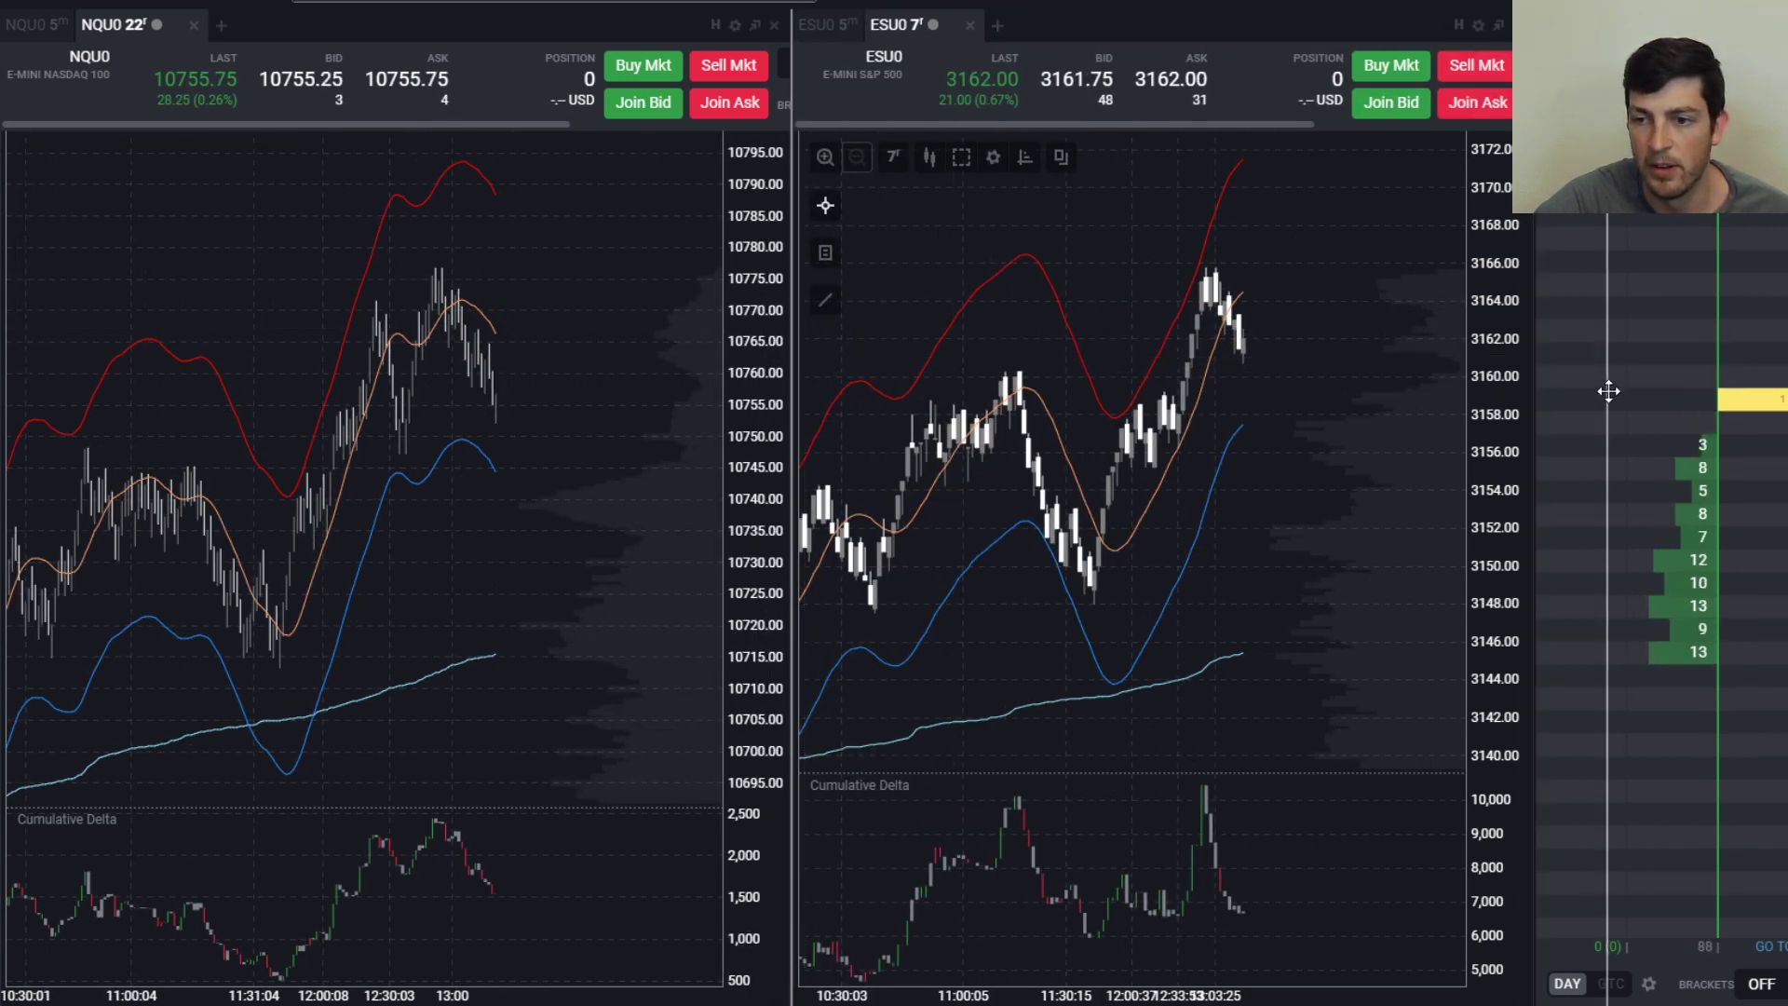
left_click_drag(1605, 391, 1616, 395)
mouse_move(791, 419)
left_mouse_down()
mouse_move(842, 419)
mouse_move(815, 419)
left_mouse_up()
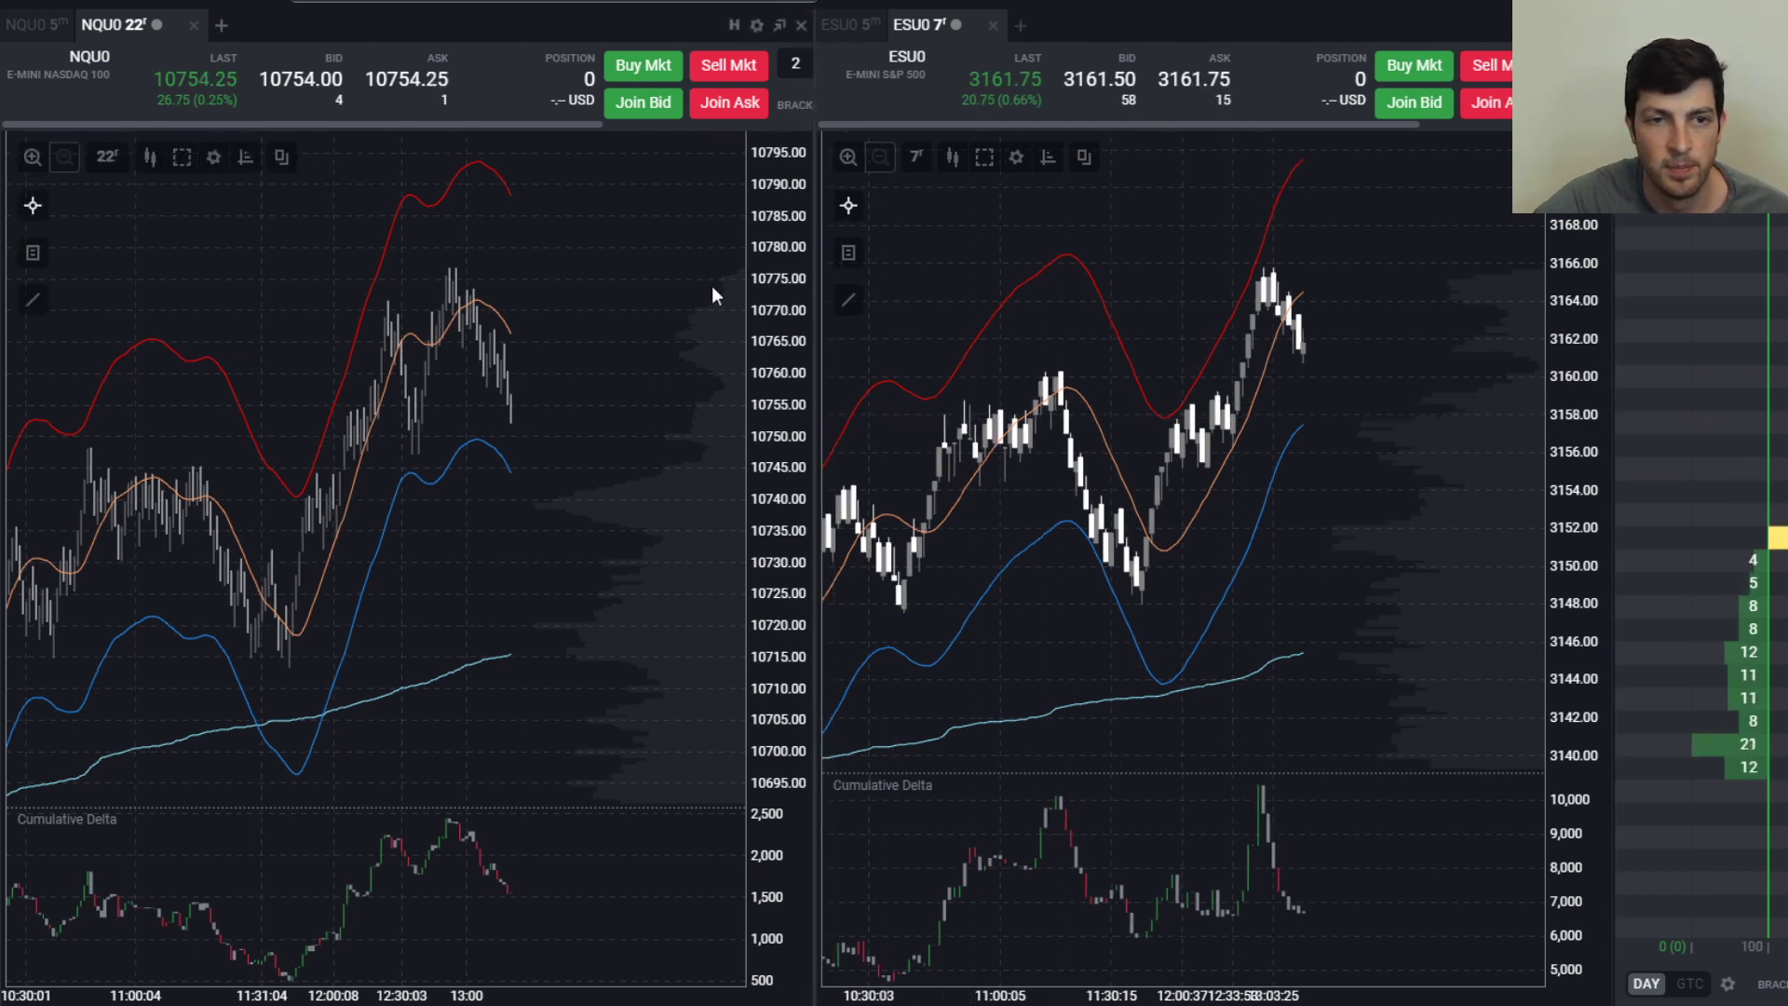
Switch the right chart to ESU0 5-minute and enable its bar countdown timer
left_click(757, 26)
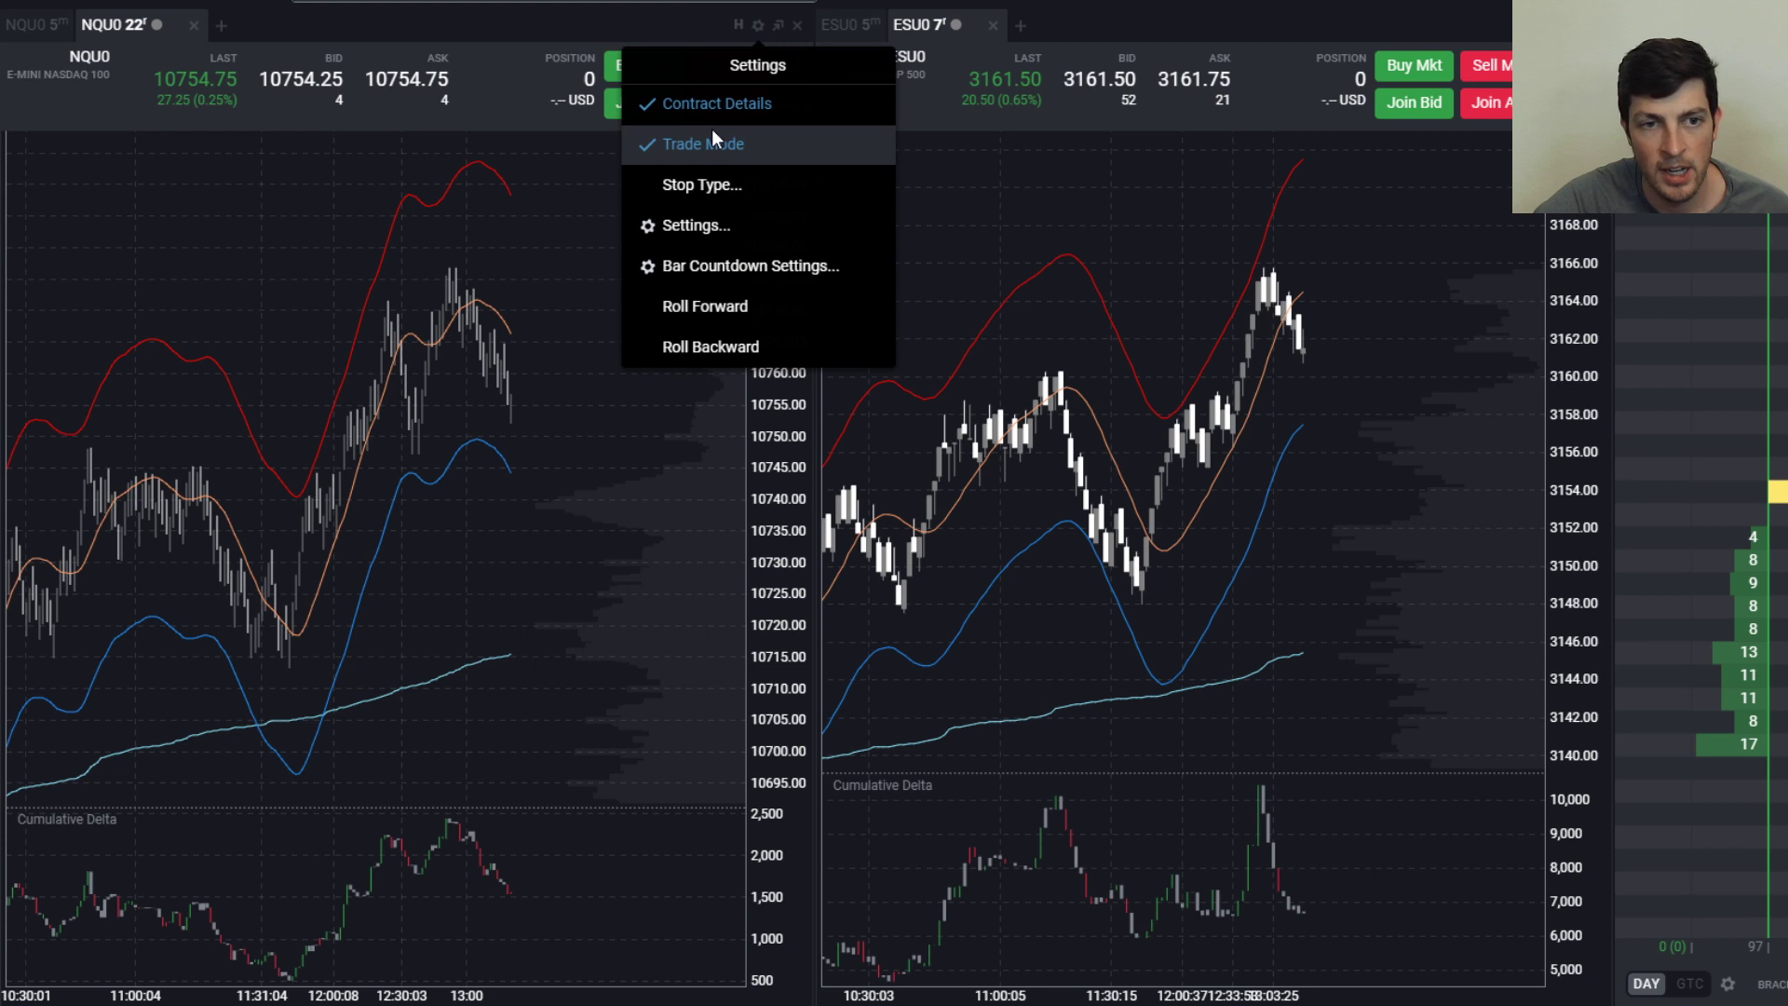
left_click(847, 29)
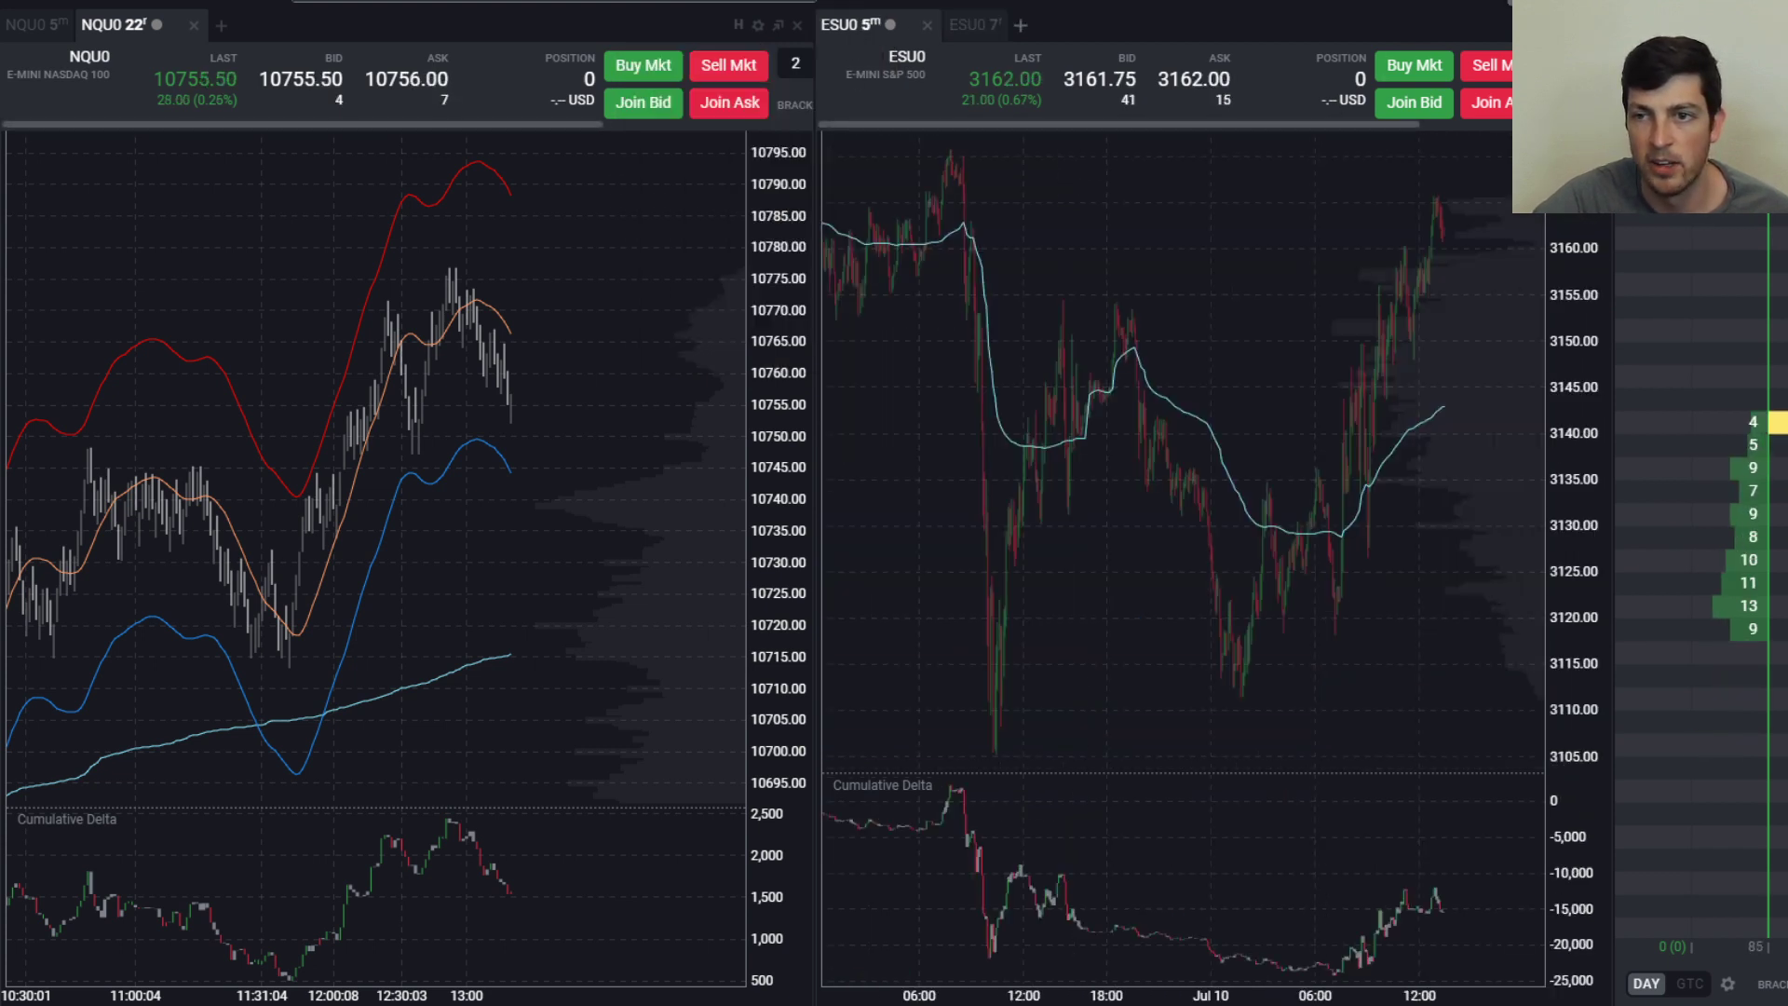
left_click(1730, 26)
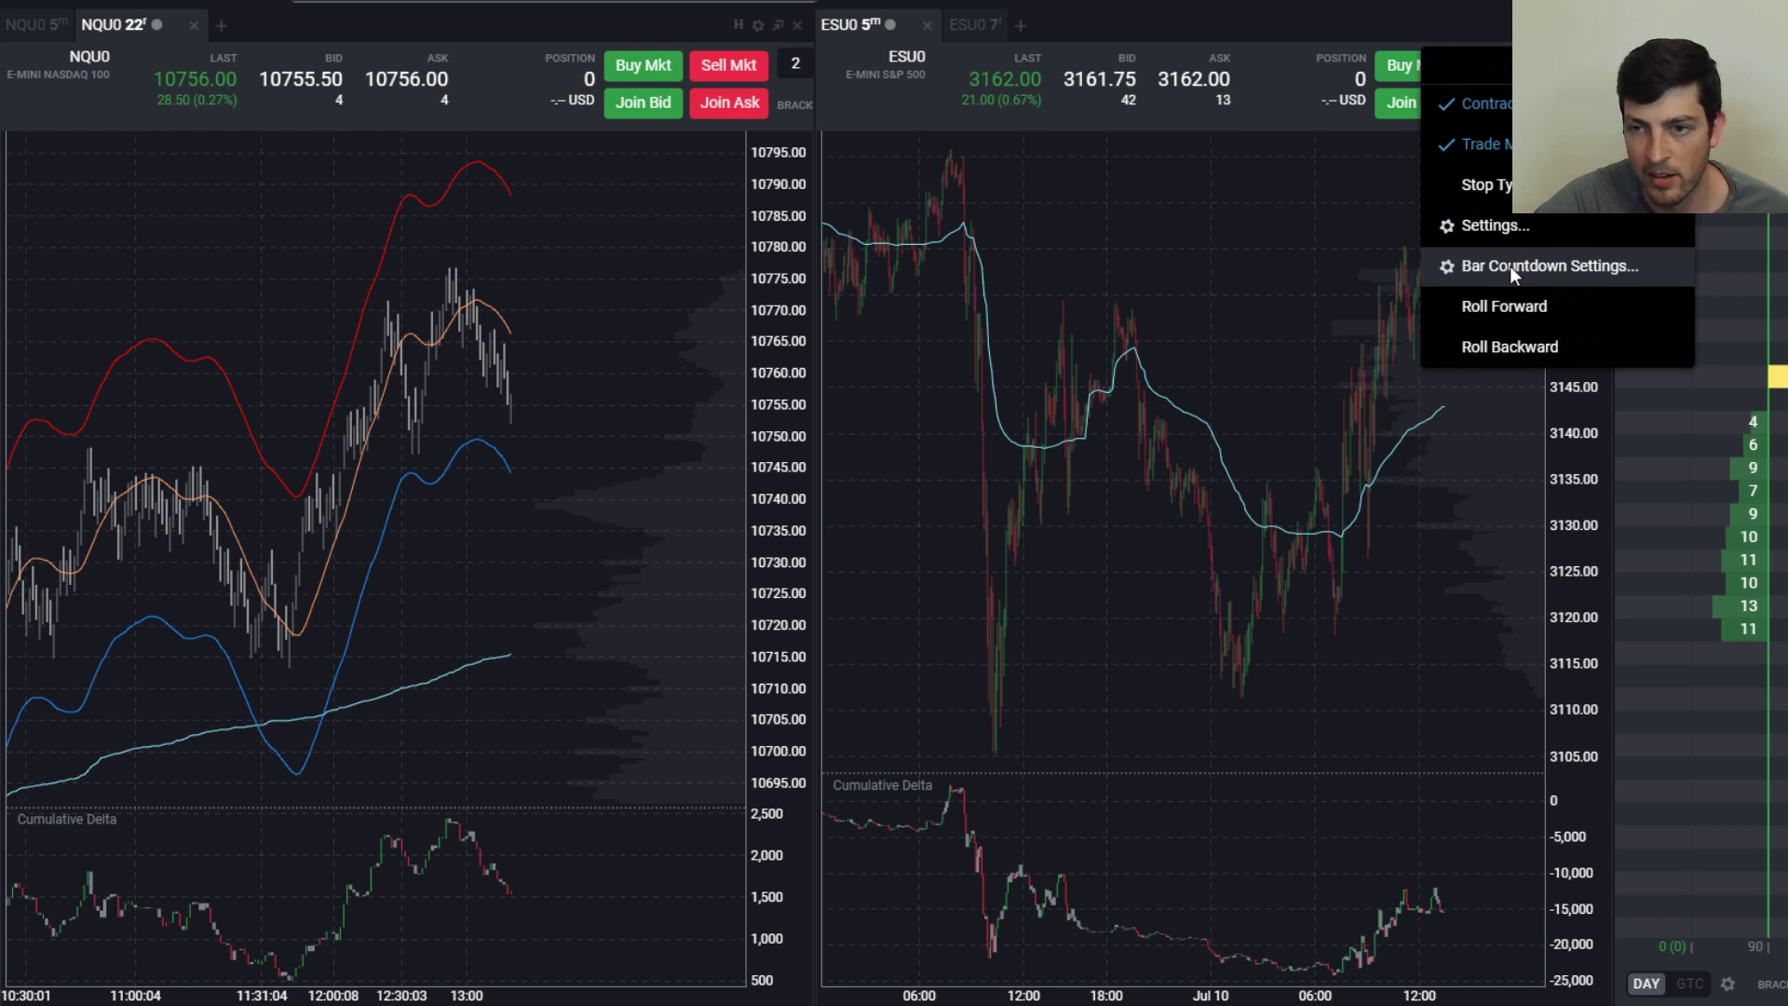
left_click(1511, 266)
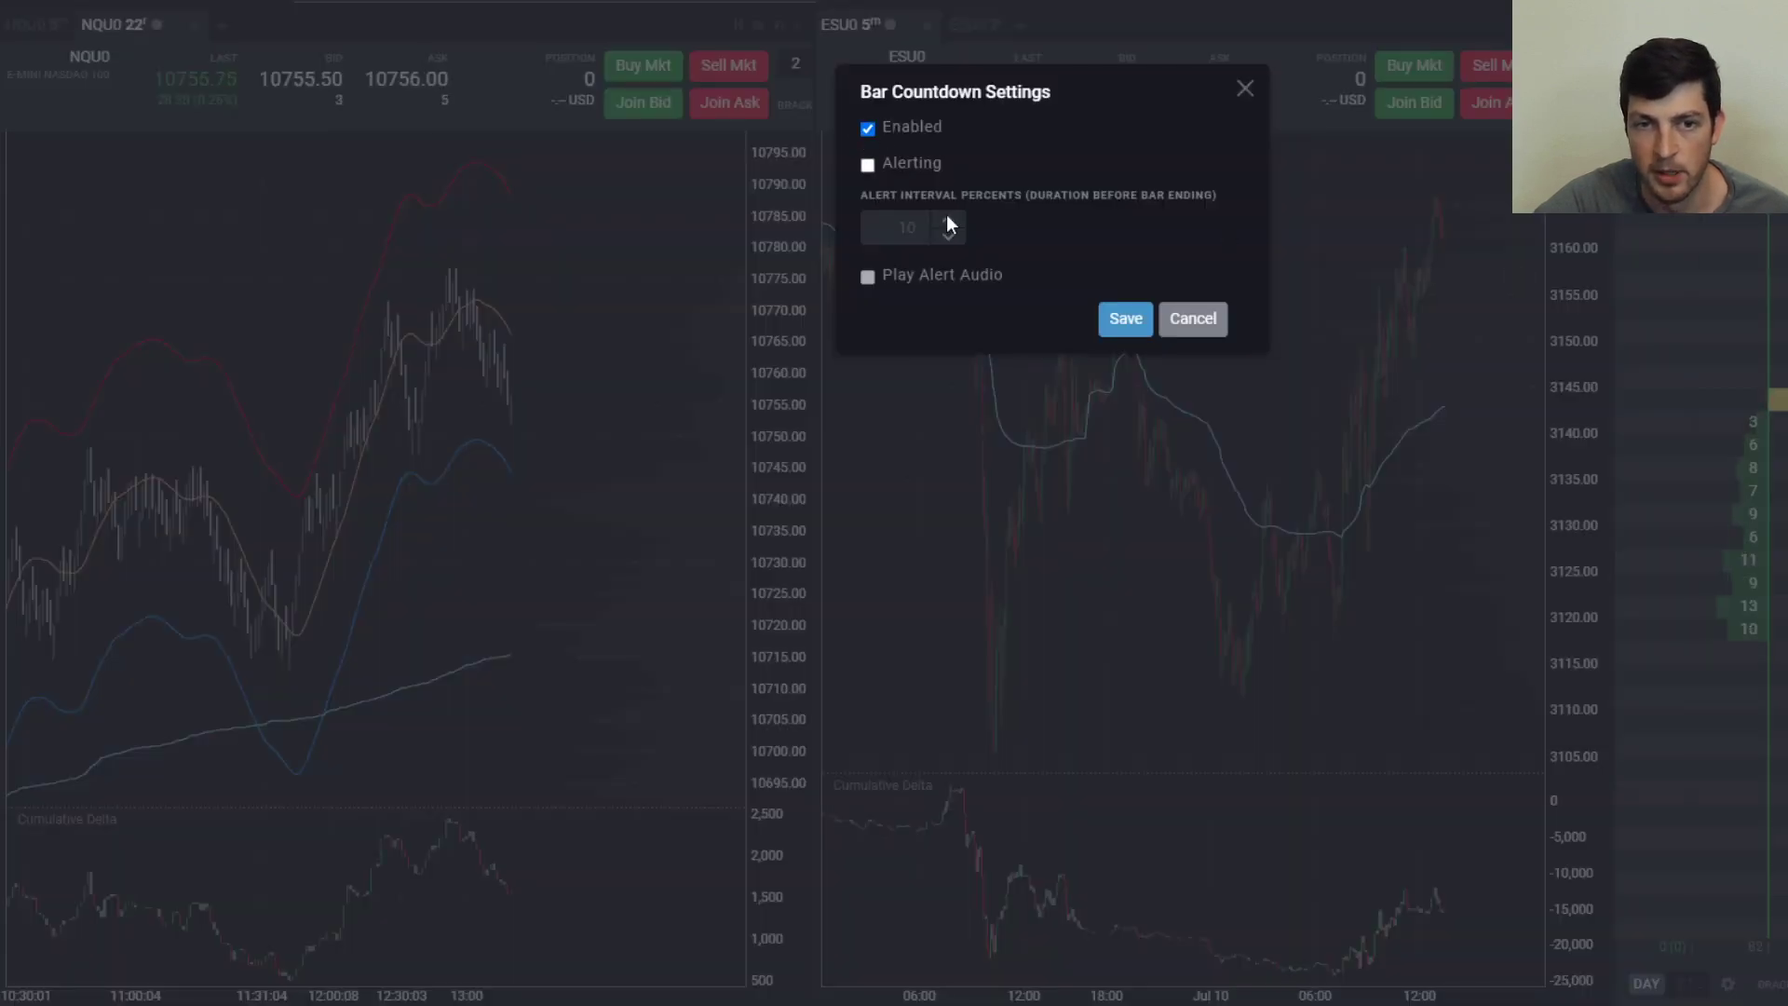
left_click(1125, 319)
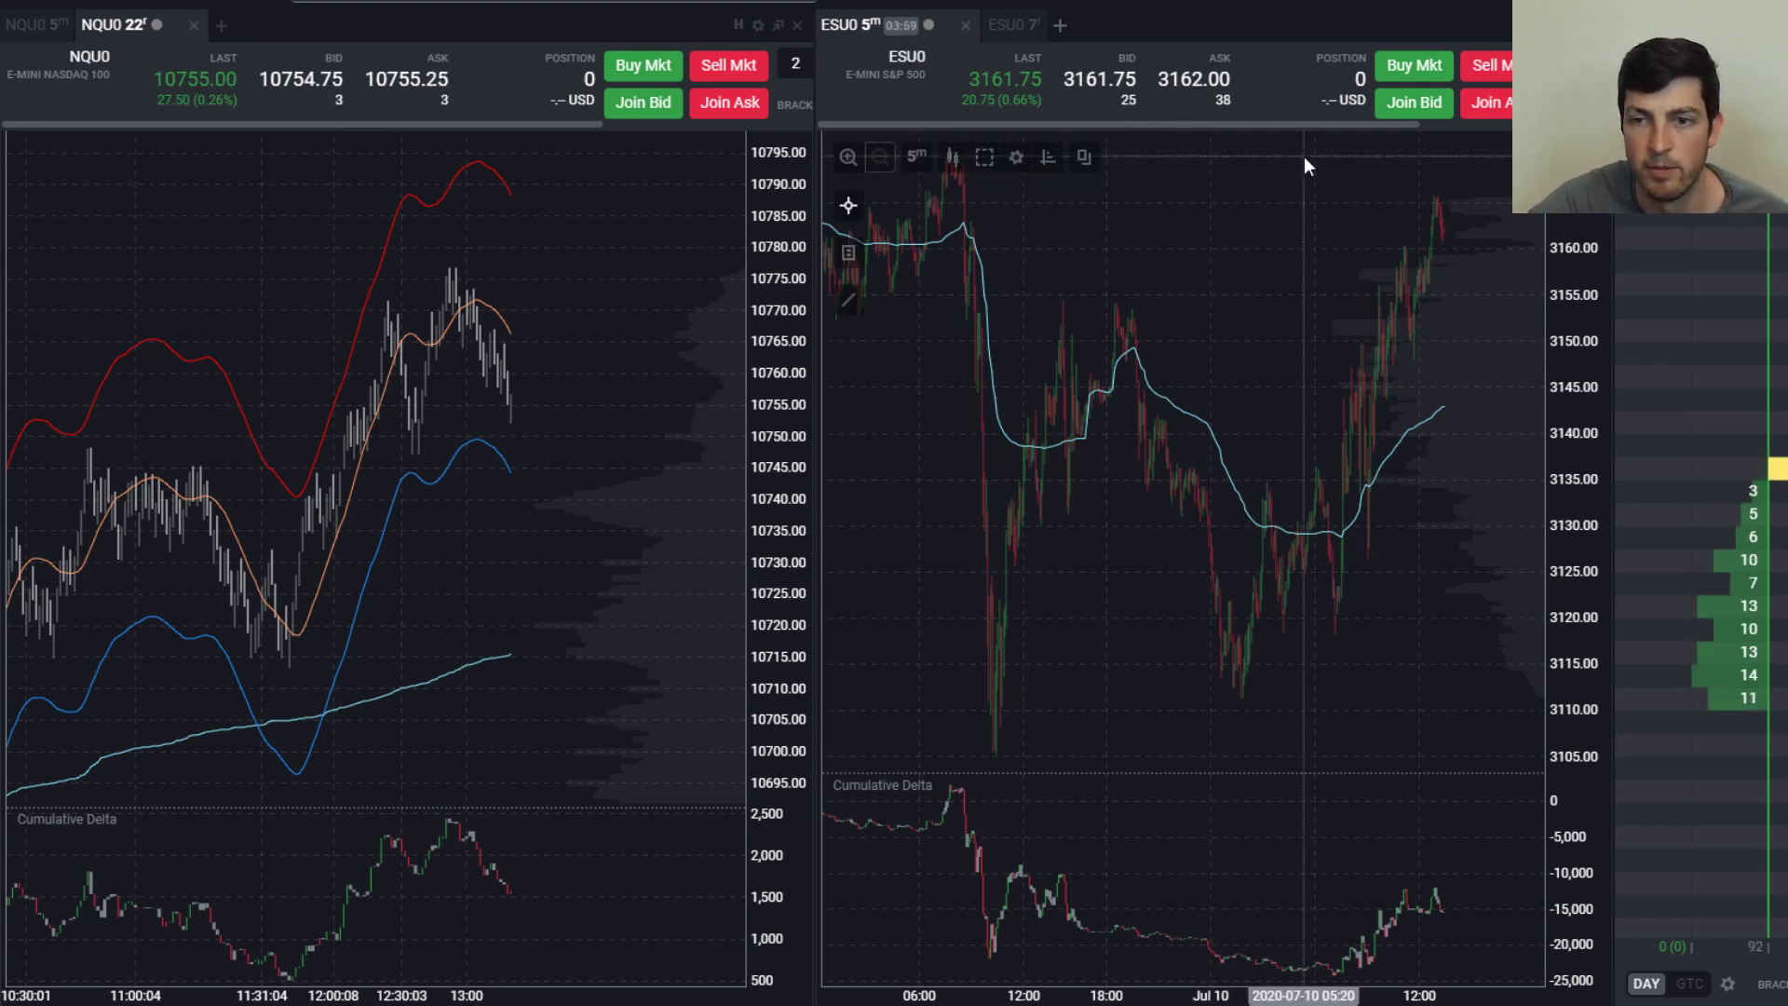
Zoom and pan the NQU0 chart to show earlier bars and empty space after the latest
scroll(1372, 282, "up", 3)
scroll(1332, 249, "up", 4)
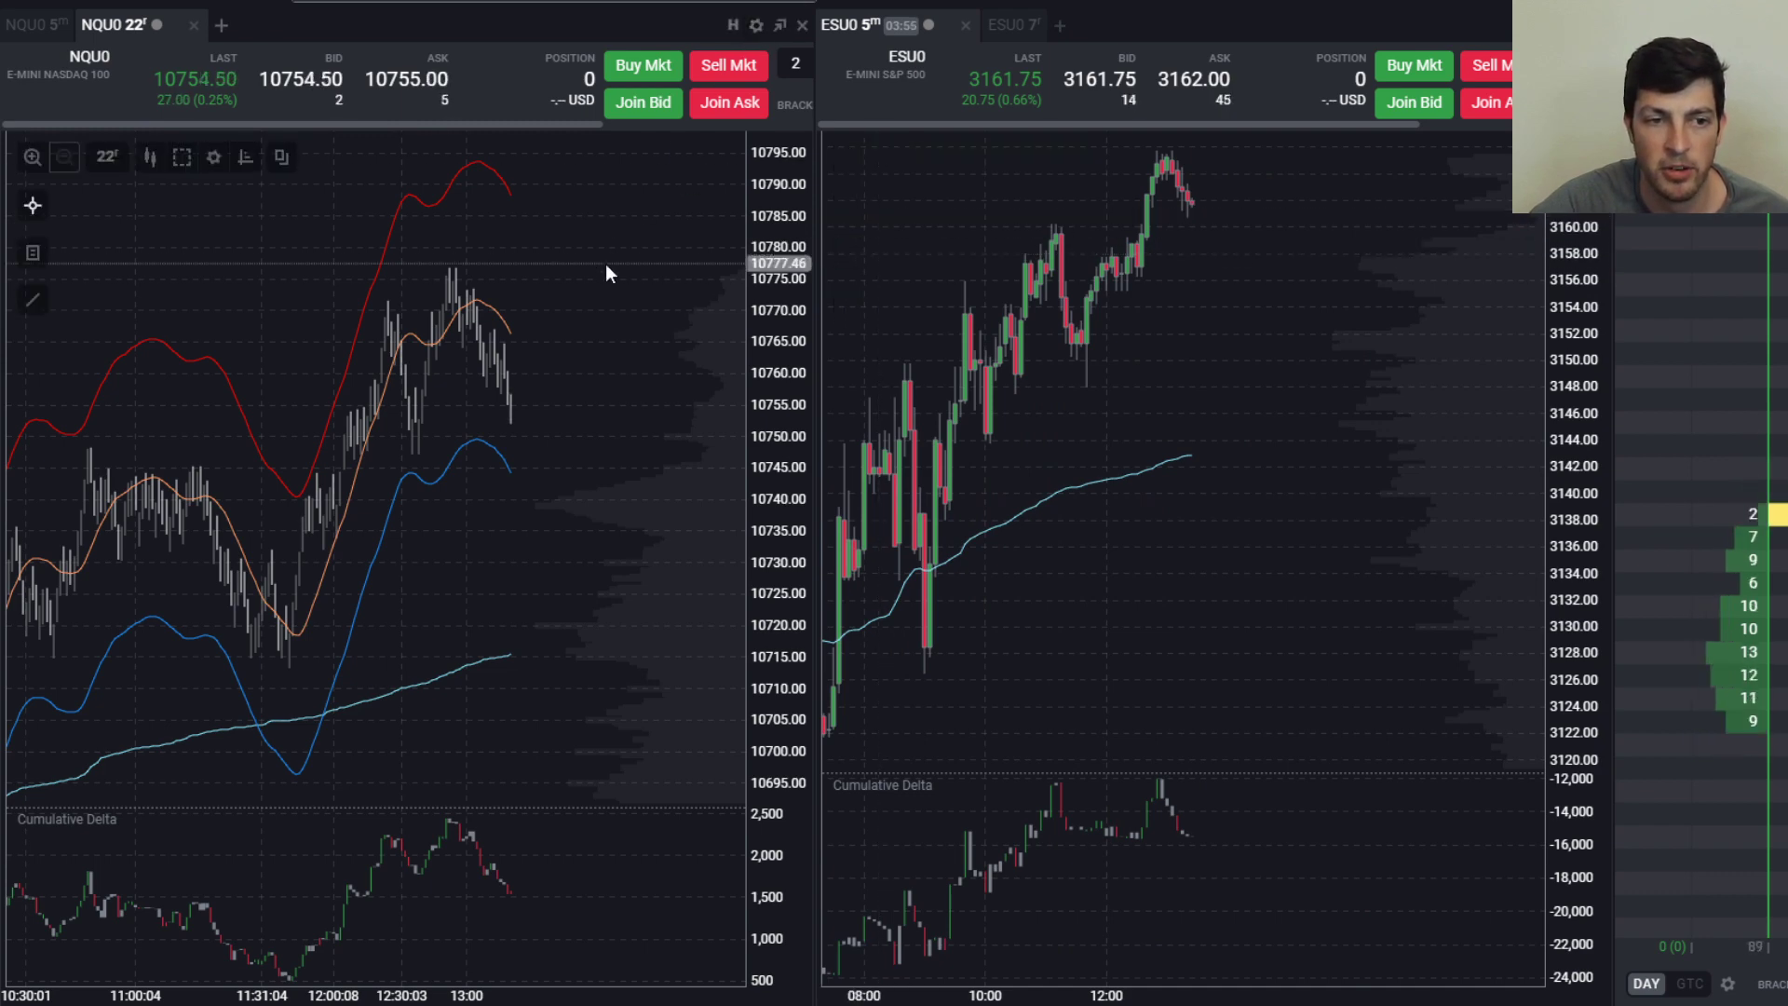
left_click_drag(553, 249, 710, 163)
left_click_drag(538, 545, 587, 309)
left_click_drag(641, 467, 529, 370)
left_click_drag(525, 432, 650, 293)
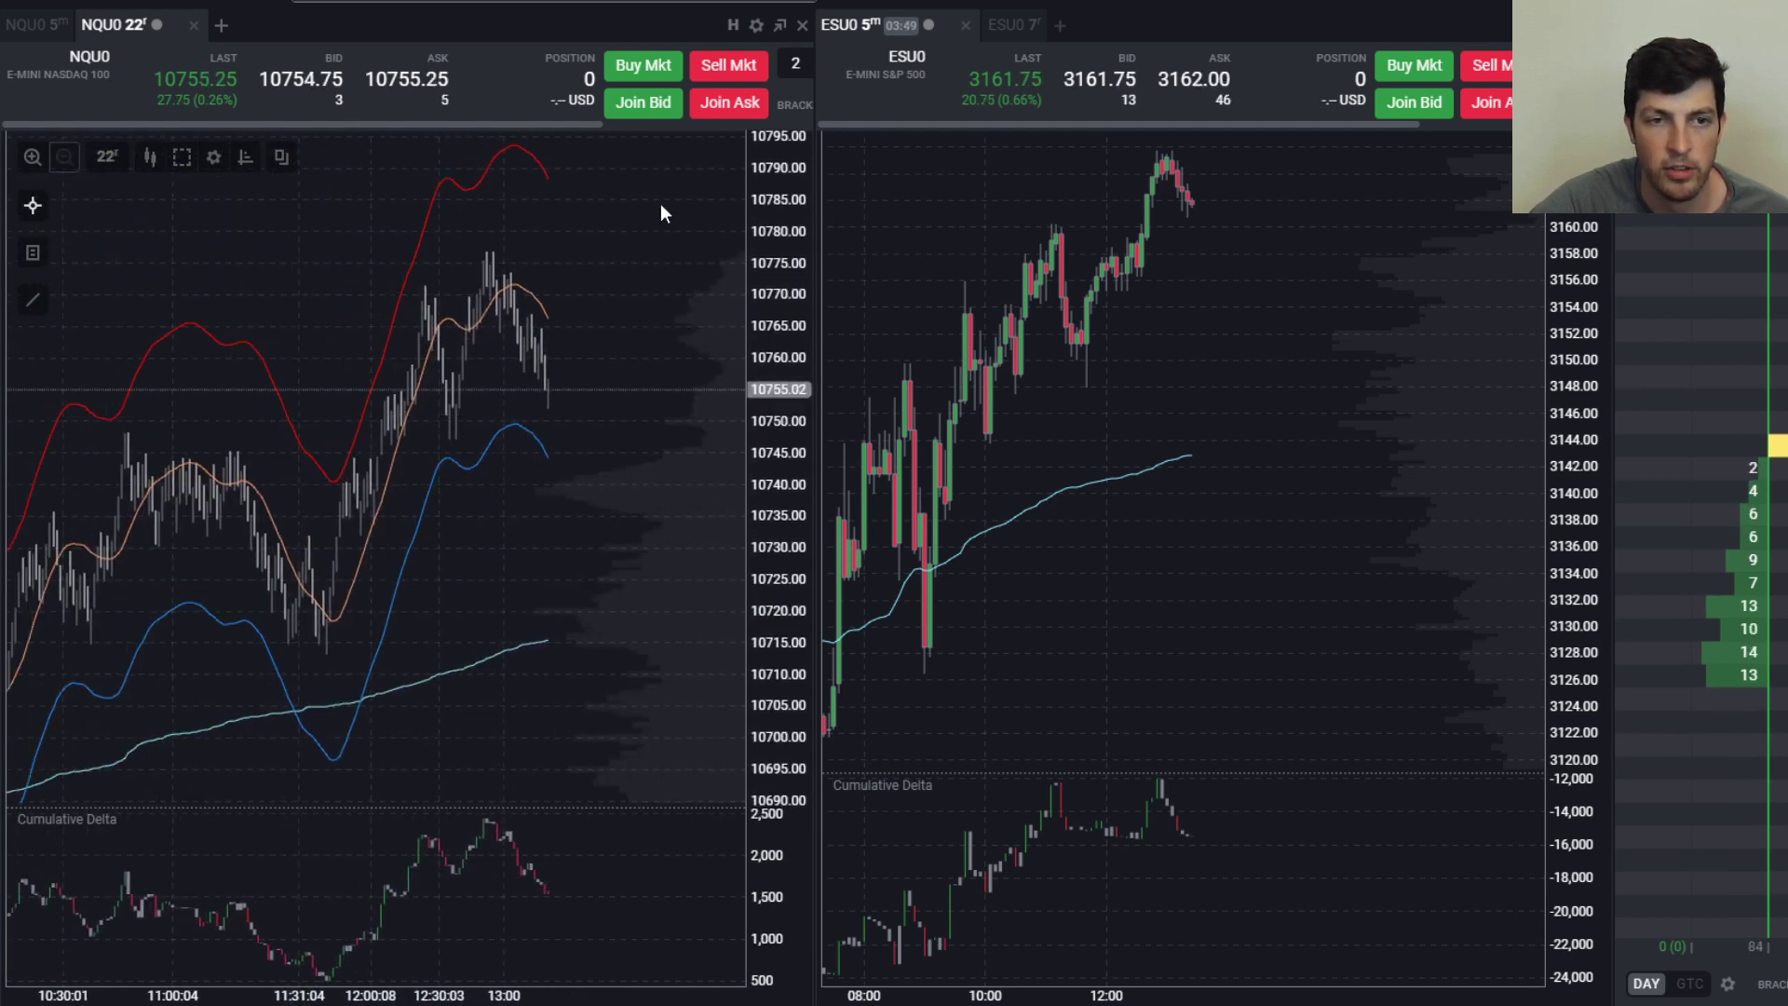
Turn off Continuous Autofit in the NQU0 chart settings
left_click(758, 28)
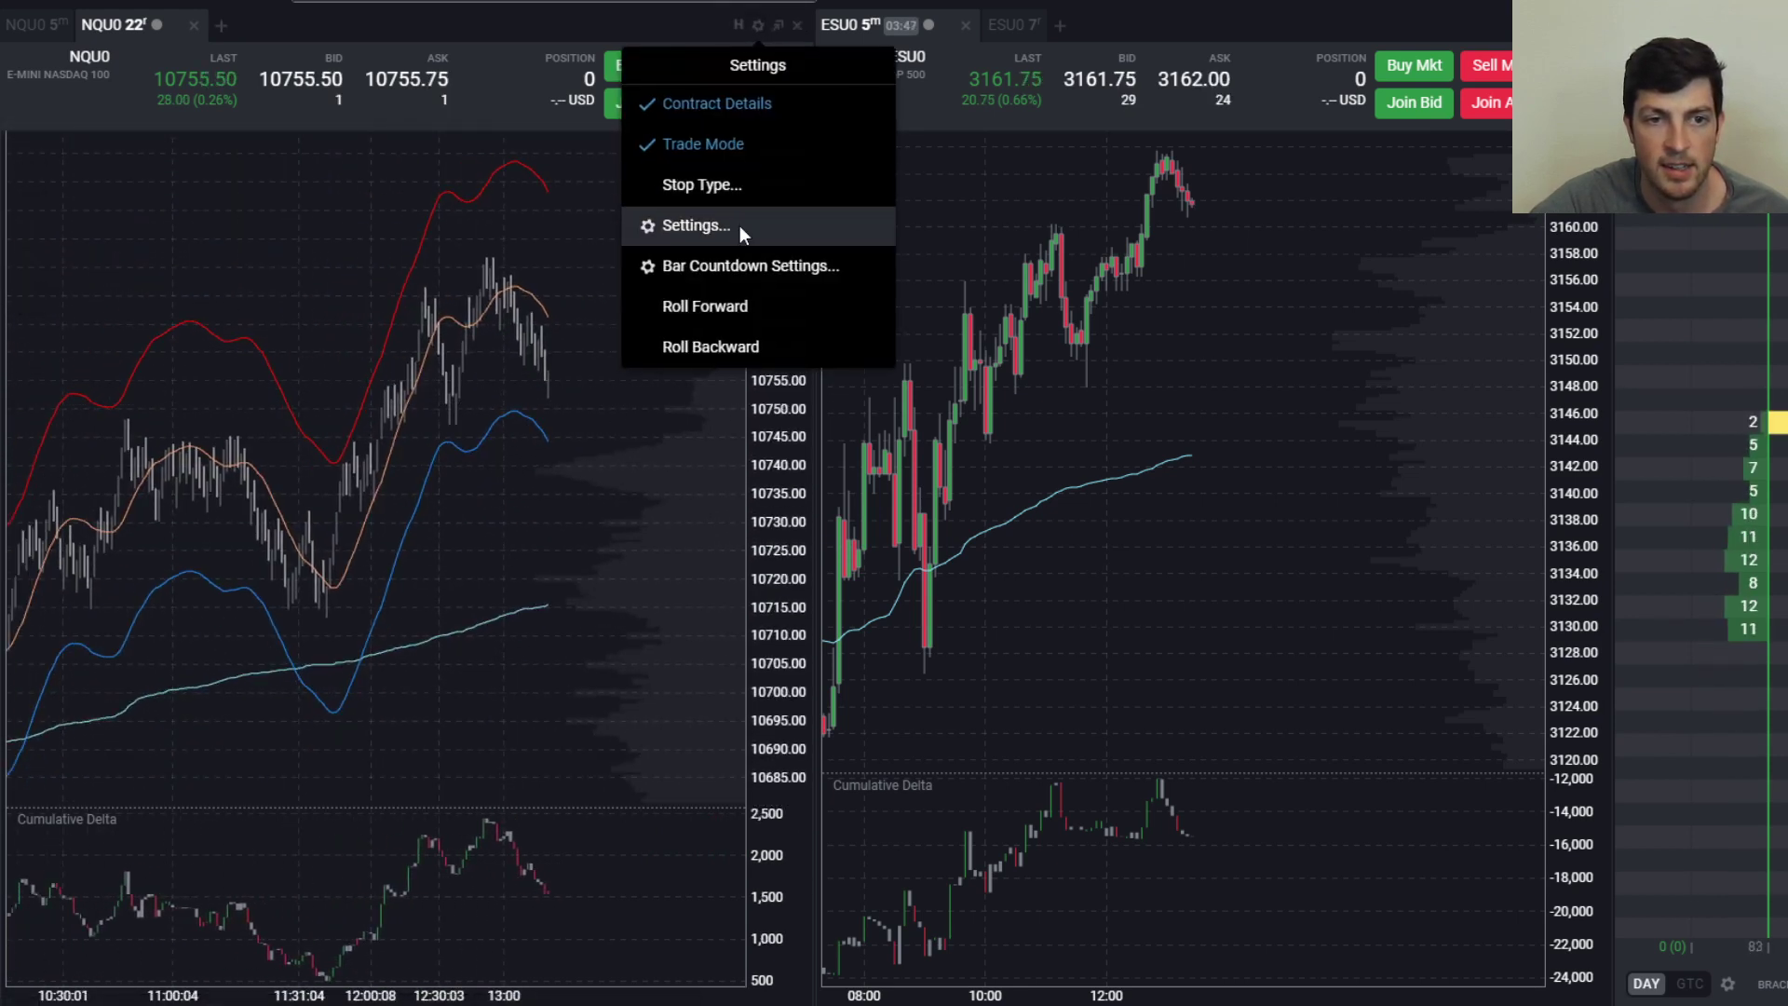
left_click(739, 225)
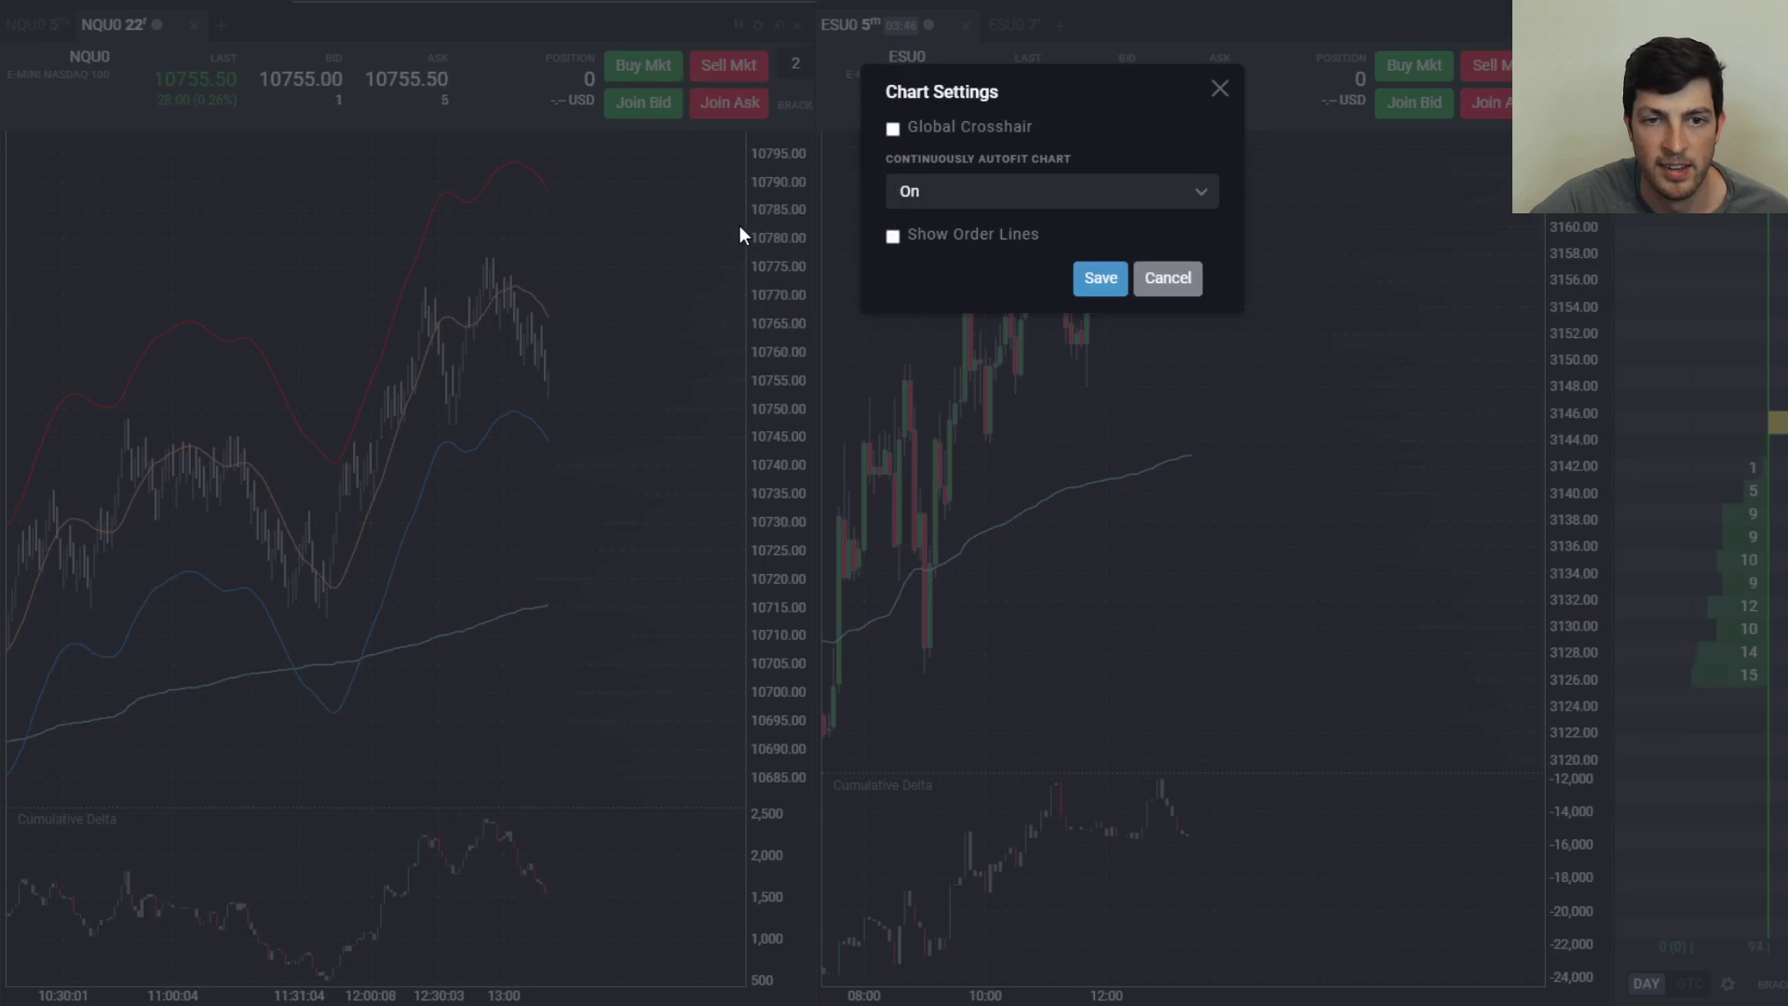
left_click(934, 190)
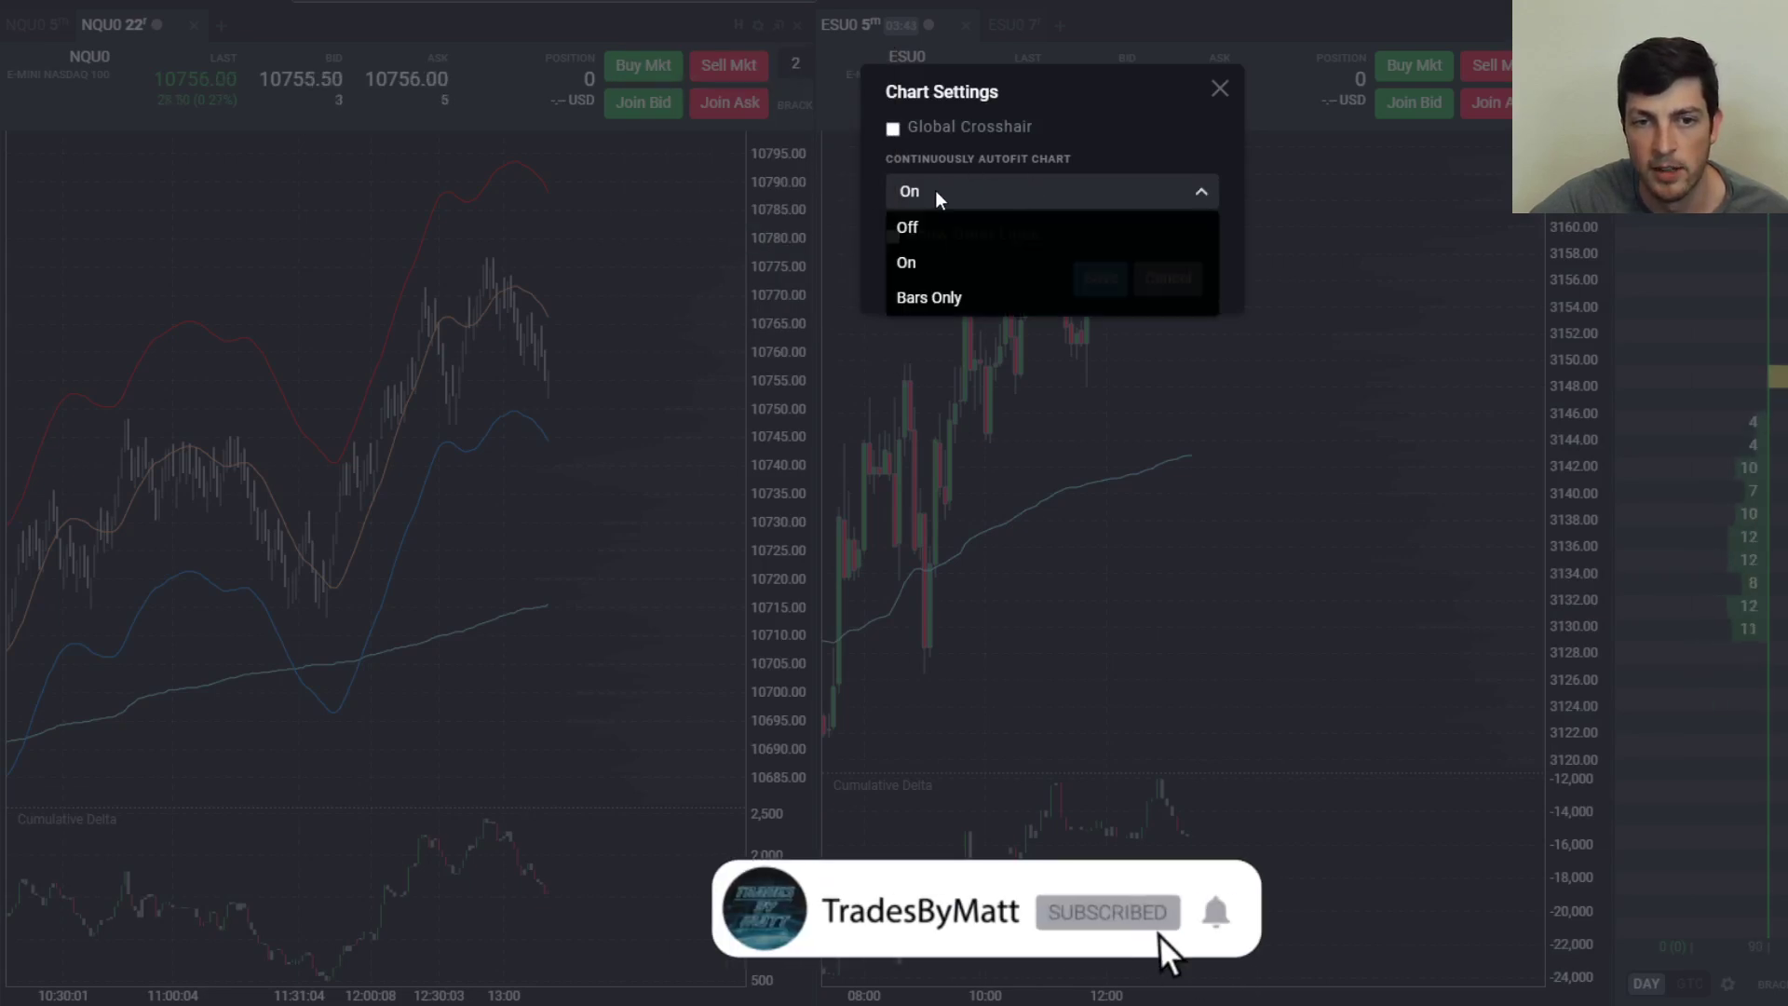
left_click(917, 229)
left_click(1100, 277)
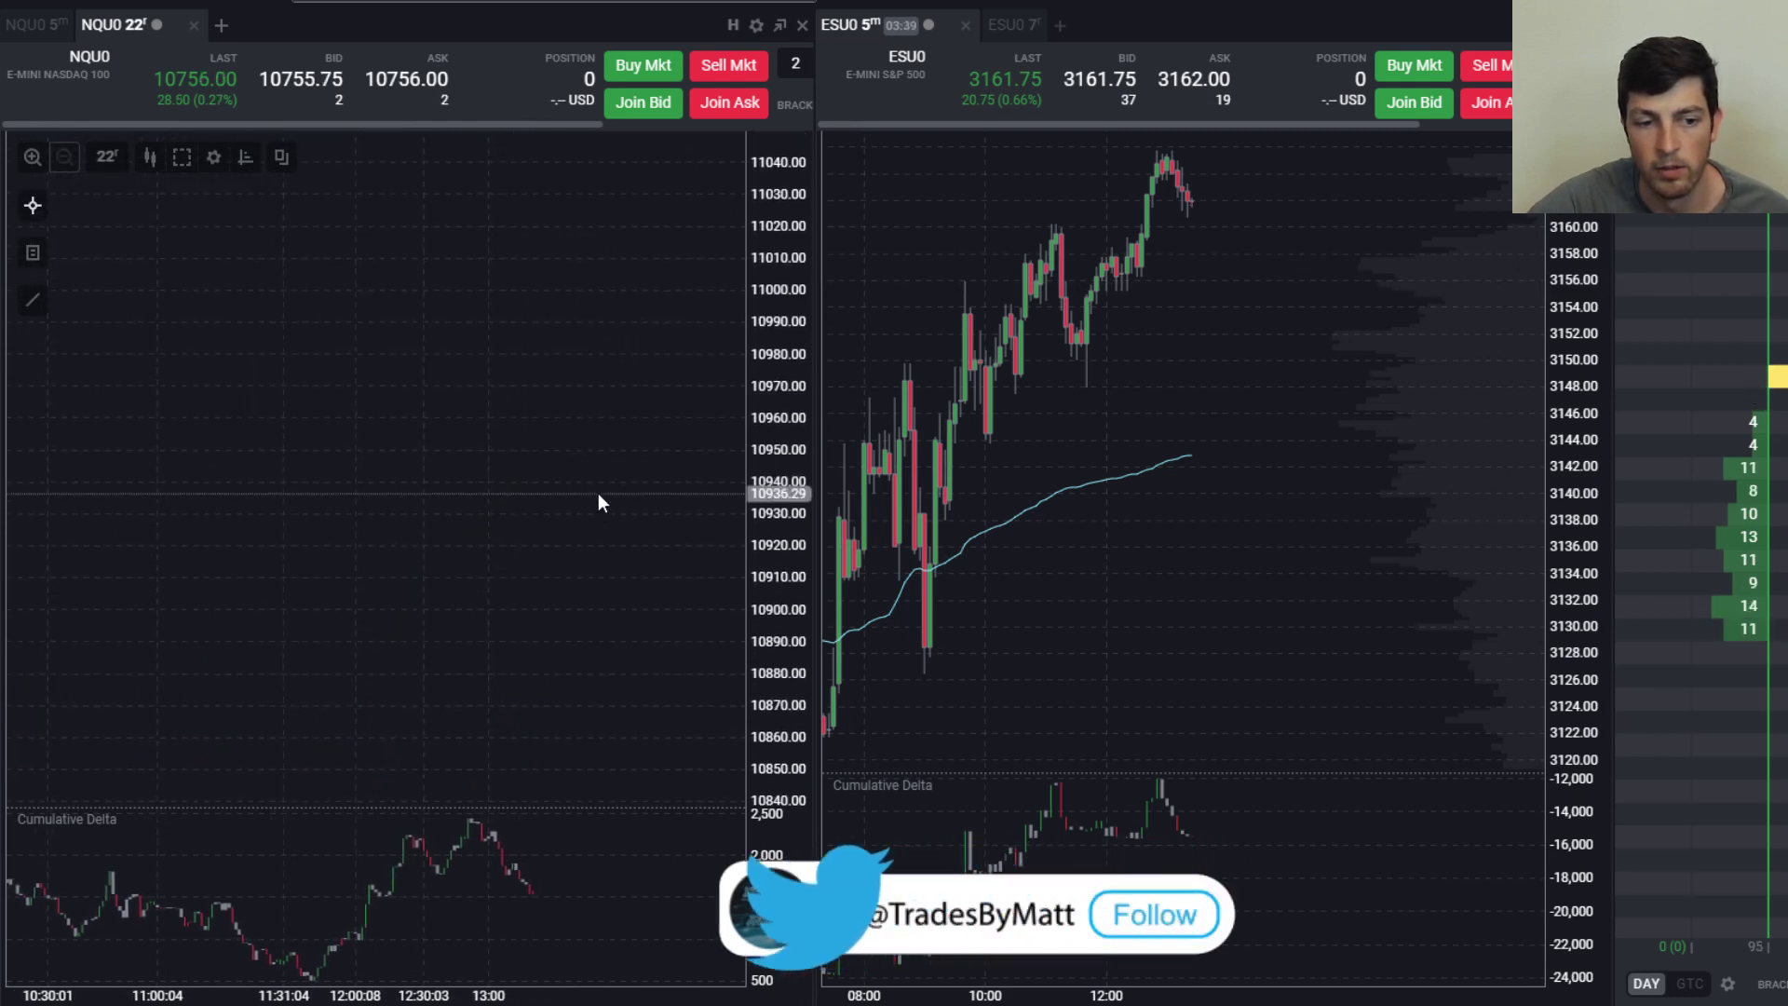
Turn Continuous Autofit back on for the NQU0 chart
left_click(756, 25)
left_click(720, 229)
left_click(1048, 190)
left_click(951, 259)
left_click(1101, 278)
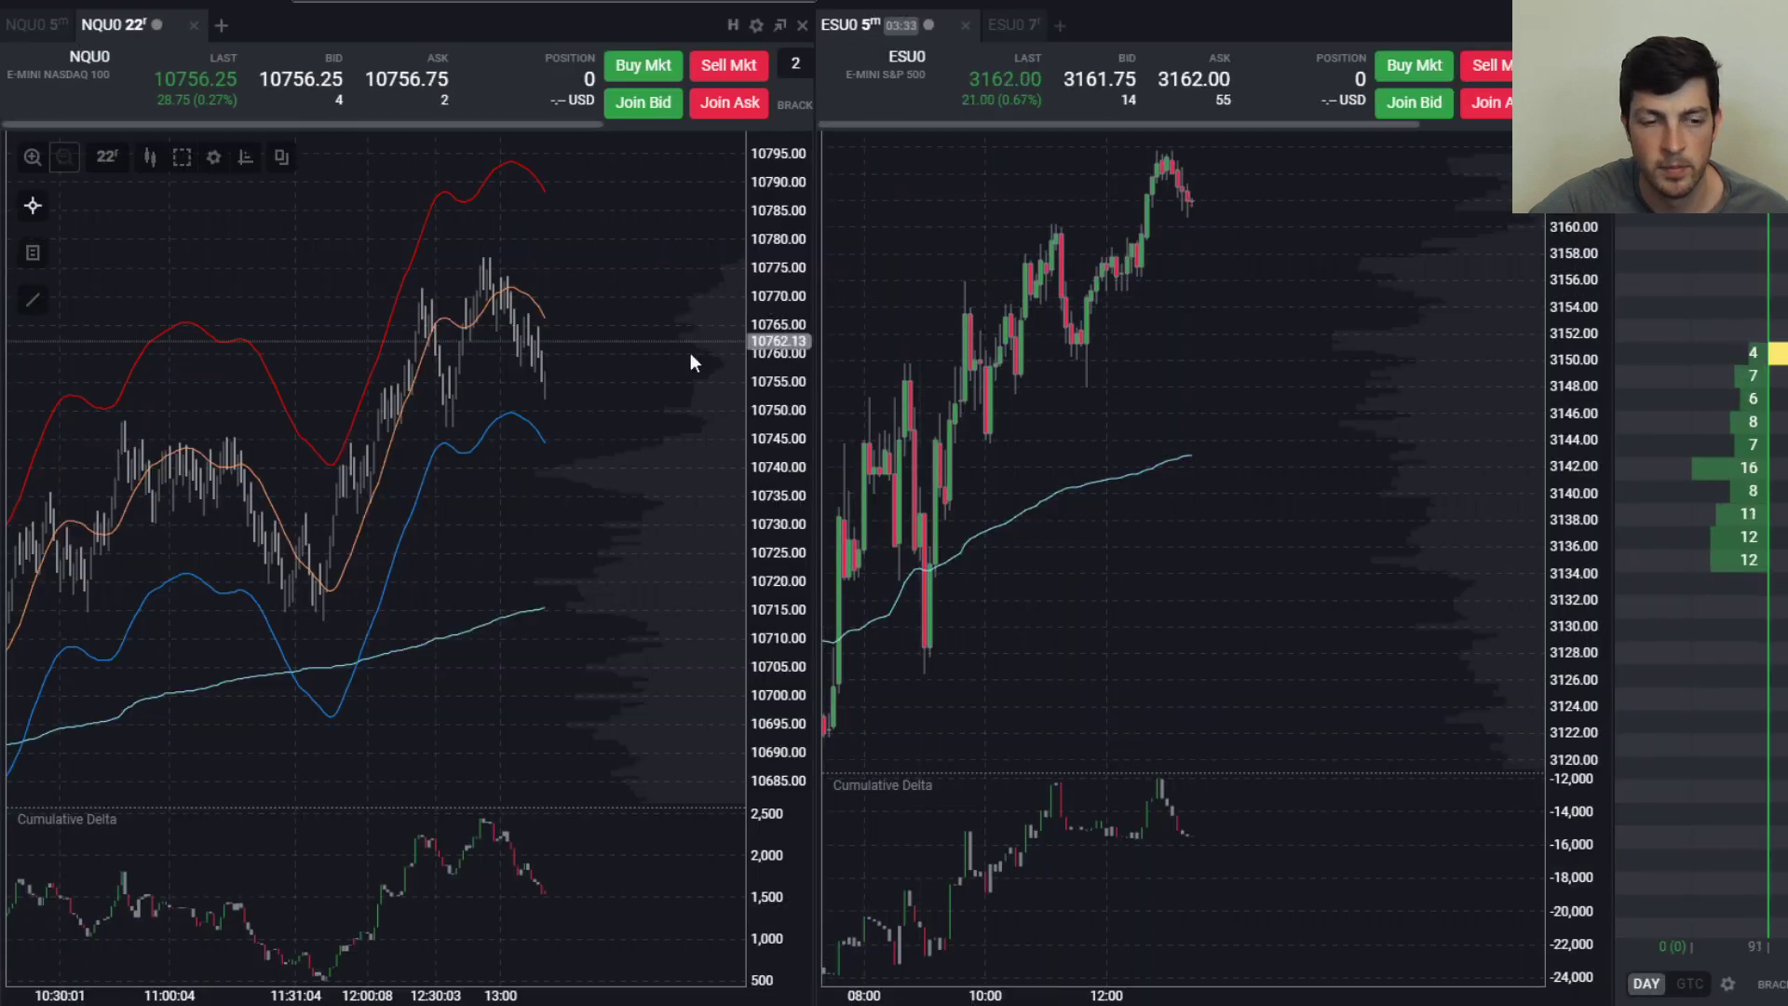
Zoom the NQU0 chart, cancel a new chart tab, and bring up the Add Modules list
scroll(651, 296, "up", 2)
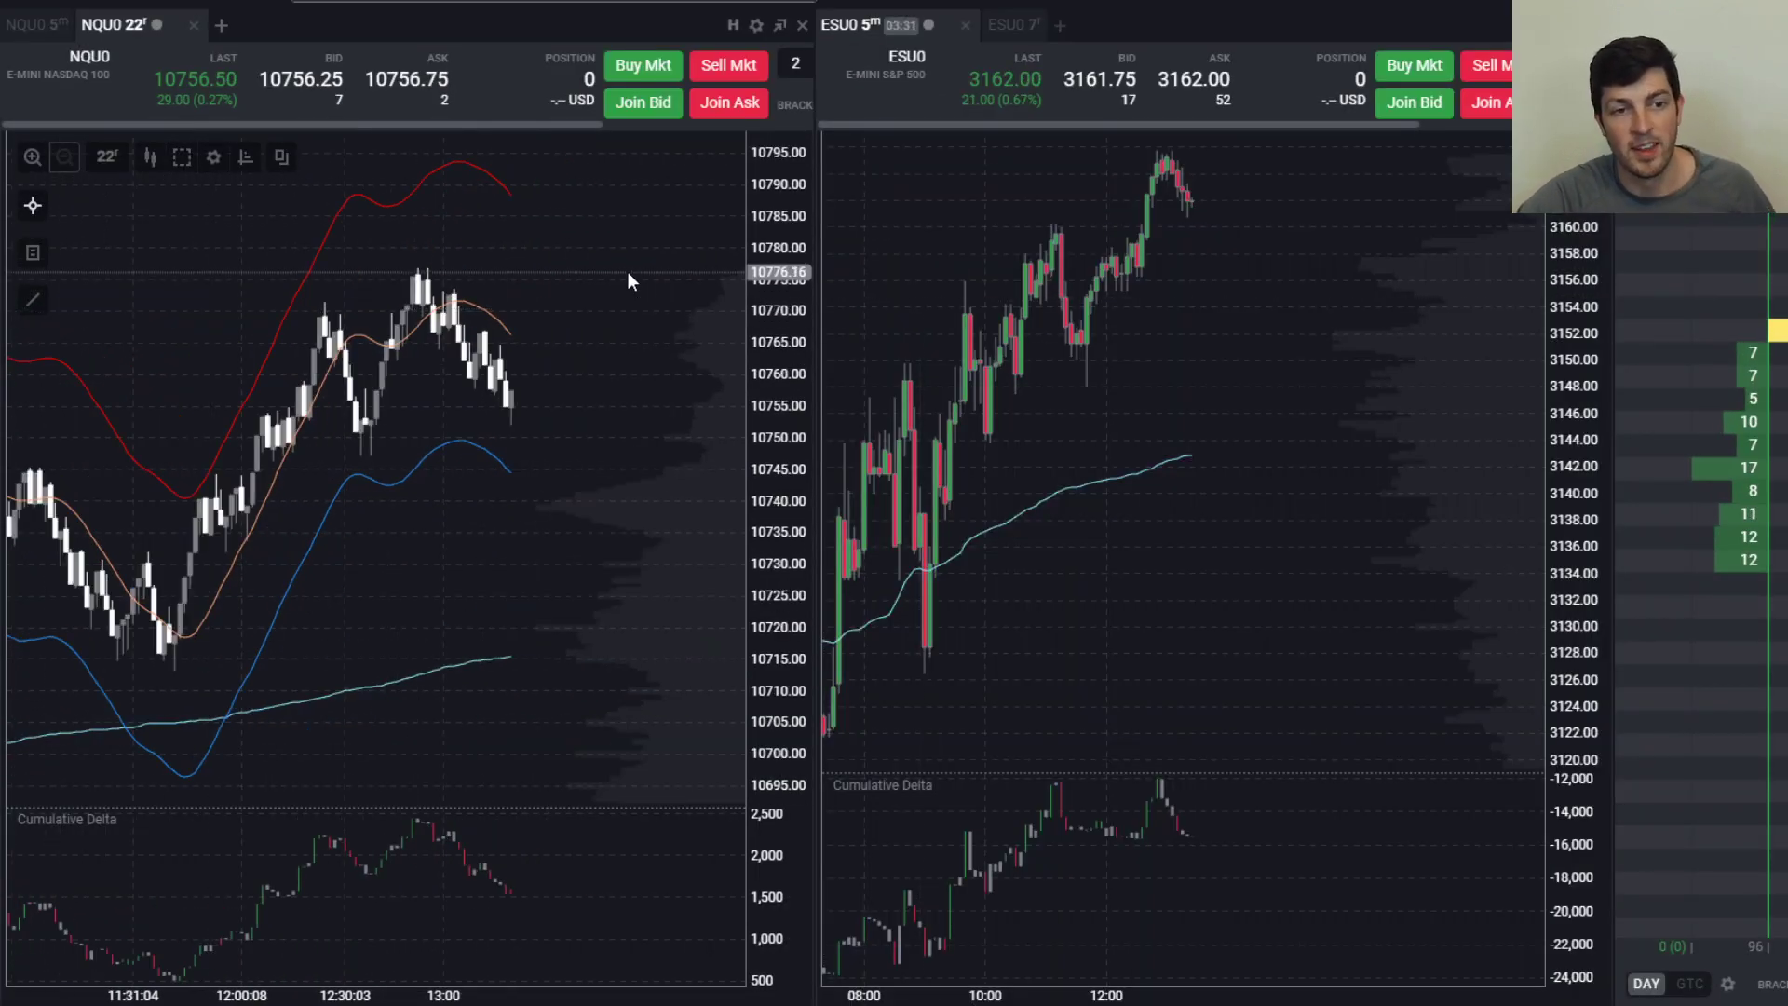
left_click_drag(526, 135, 707, 128)
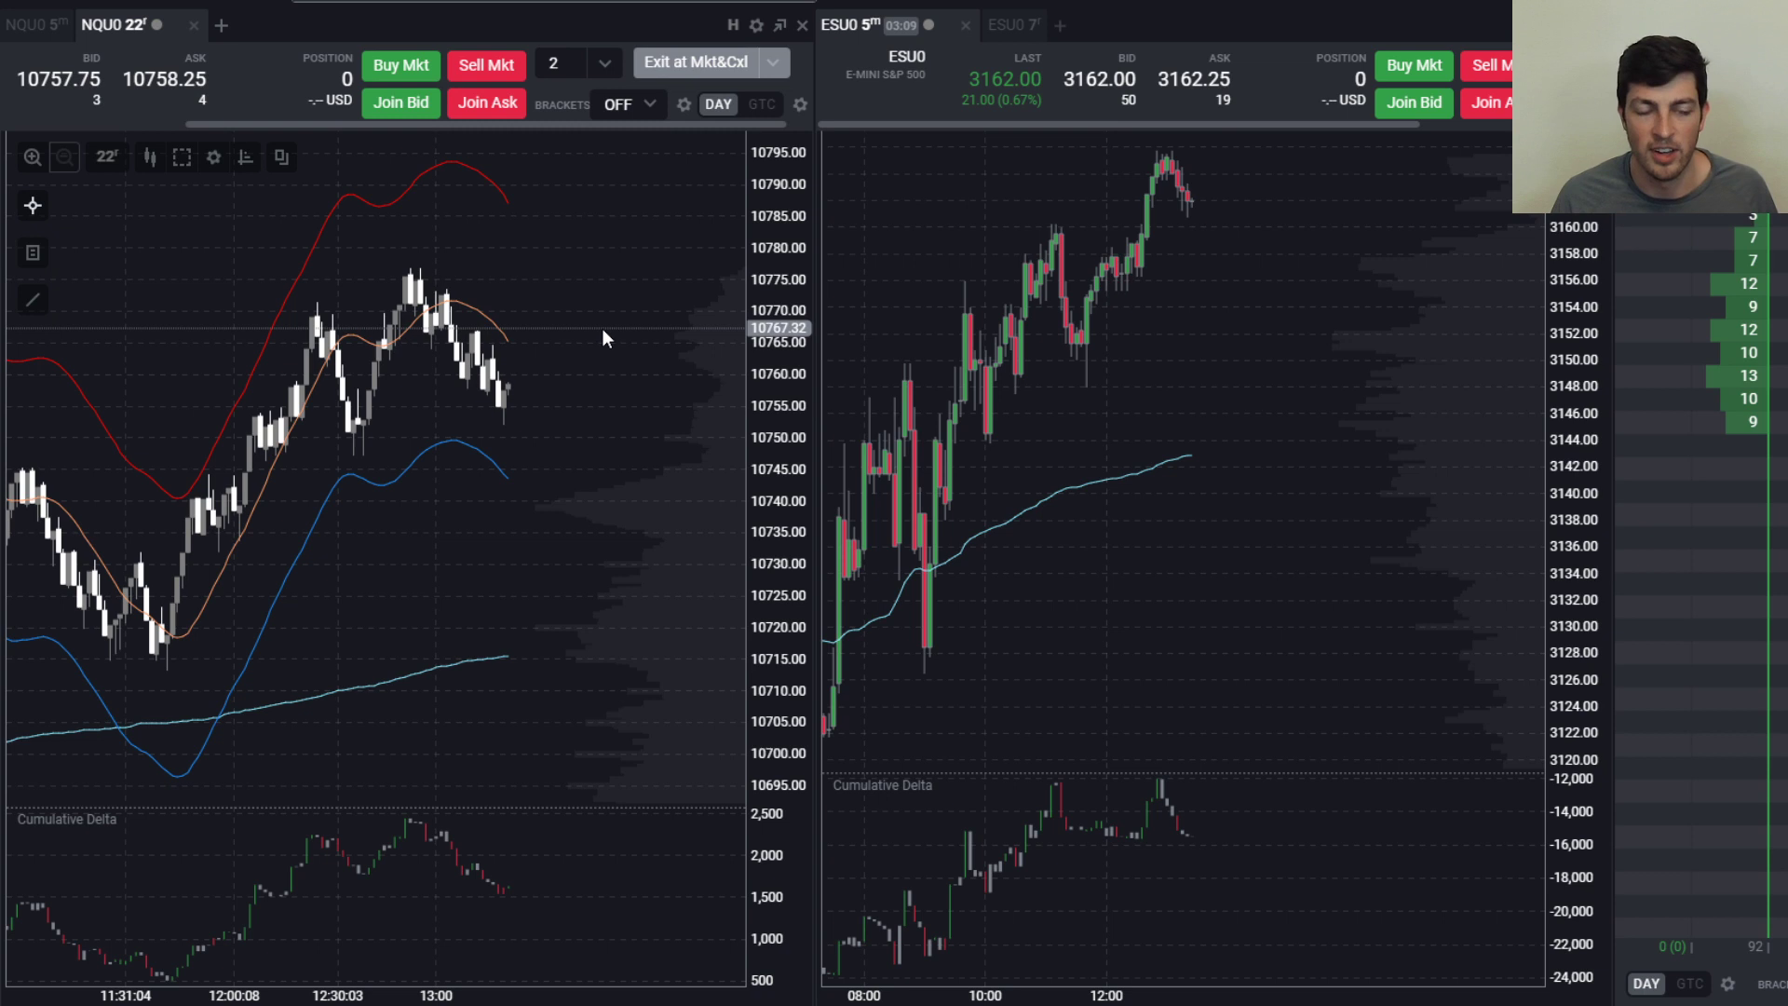
left_click(221, 25)
left_click(1192, 90)
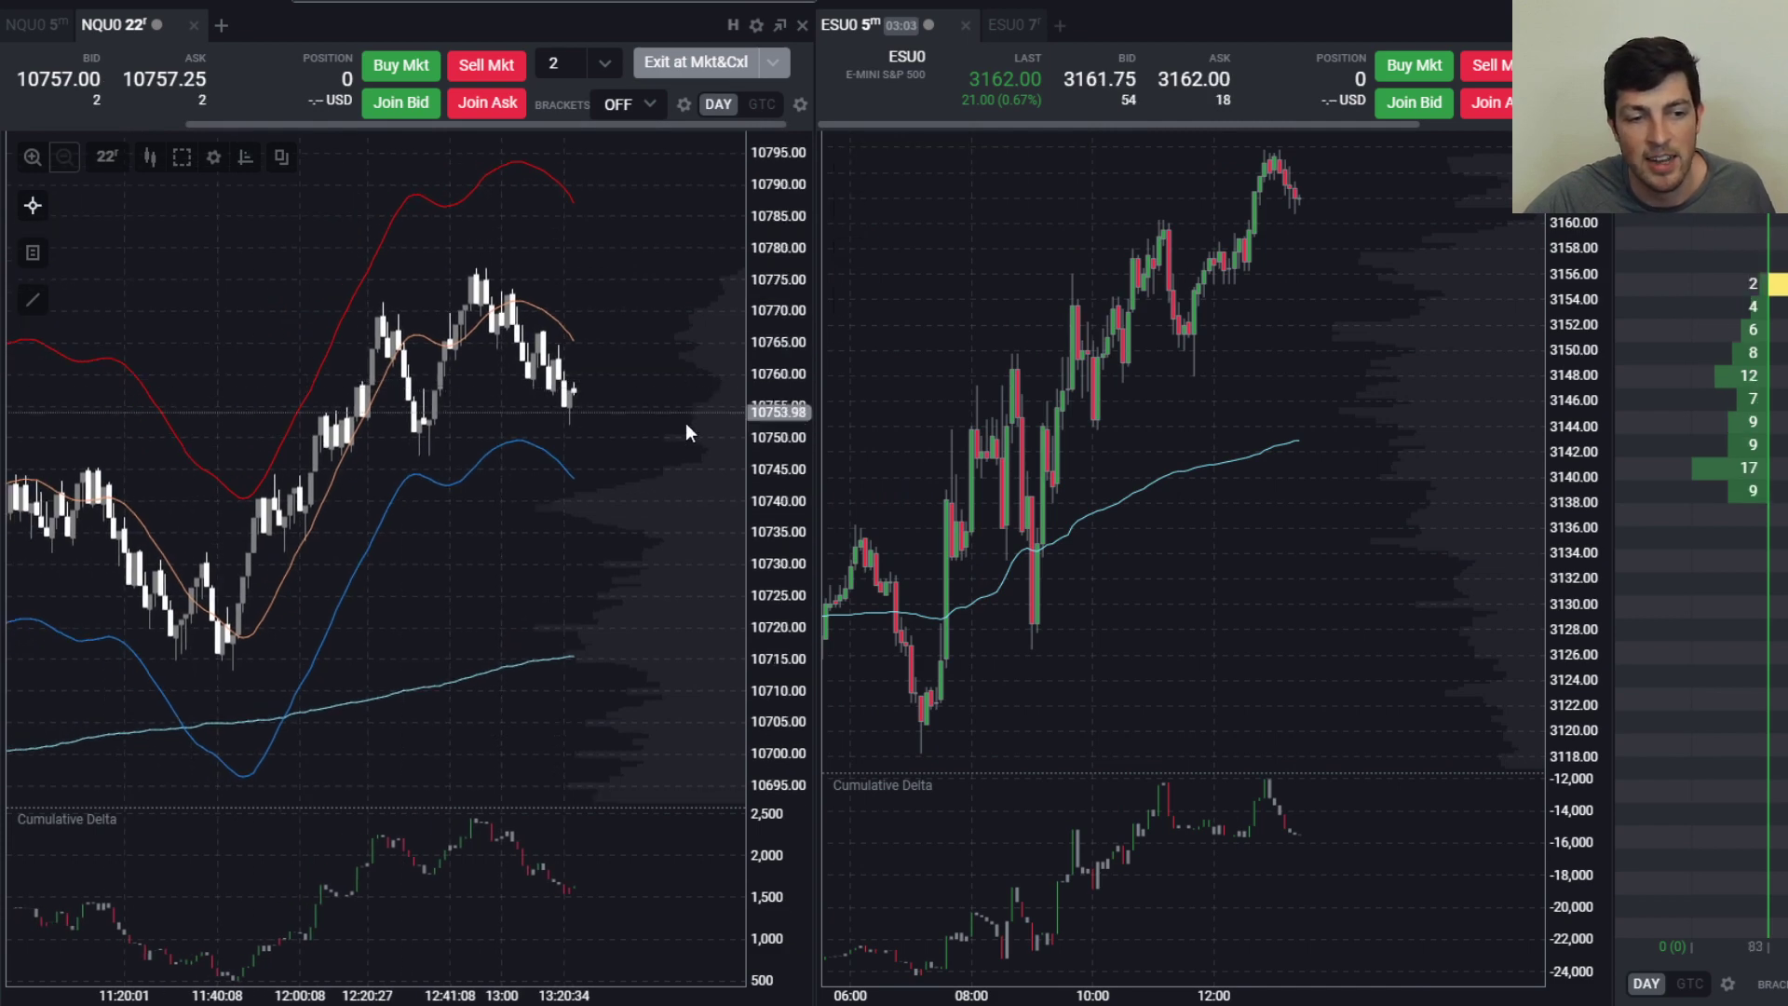
left_click(32, 3)
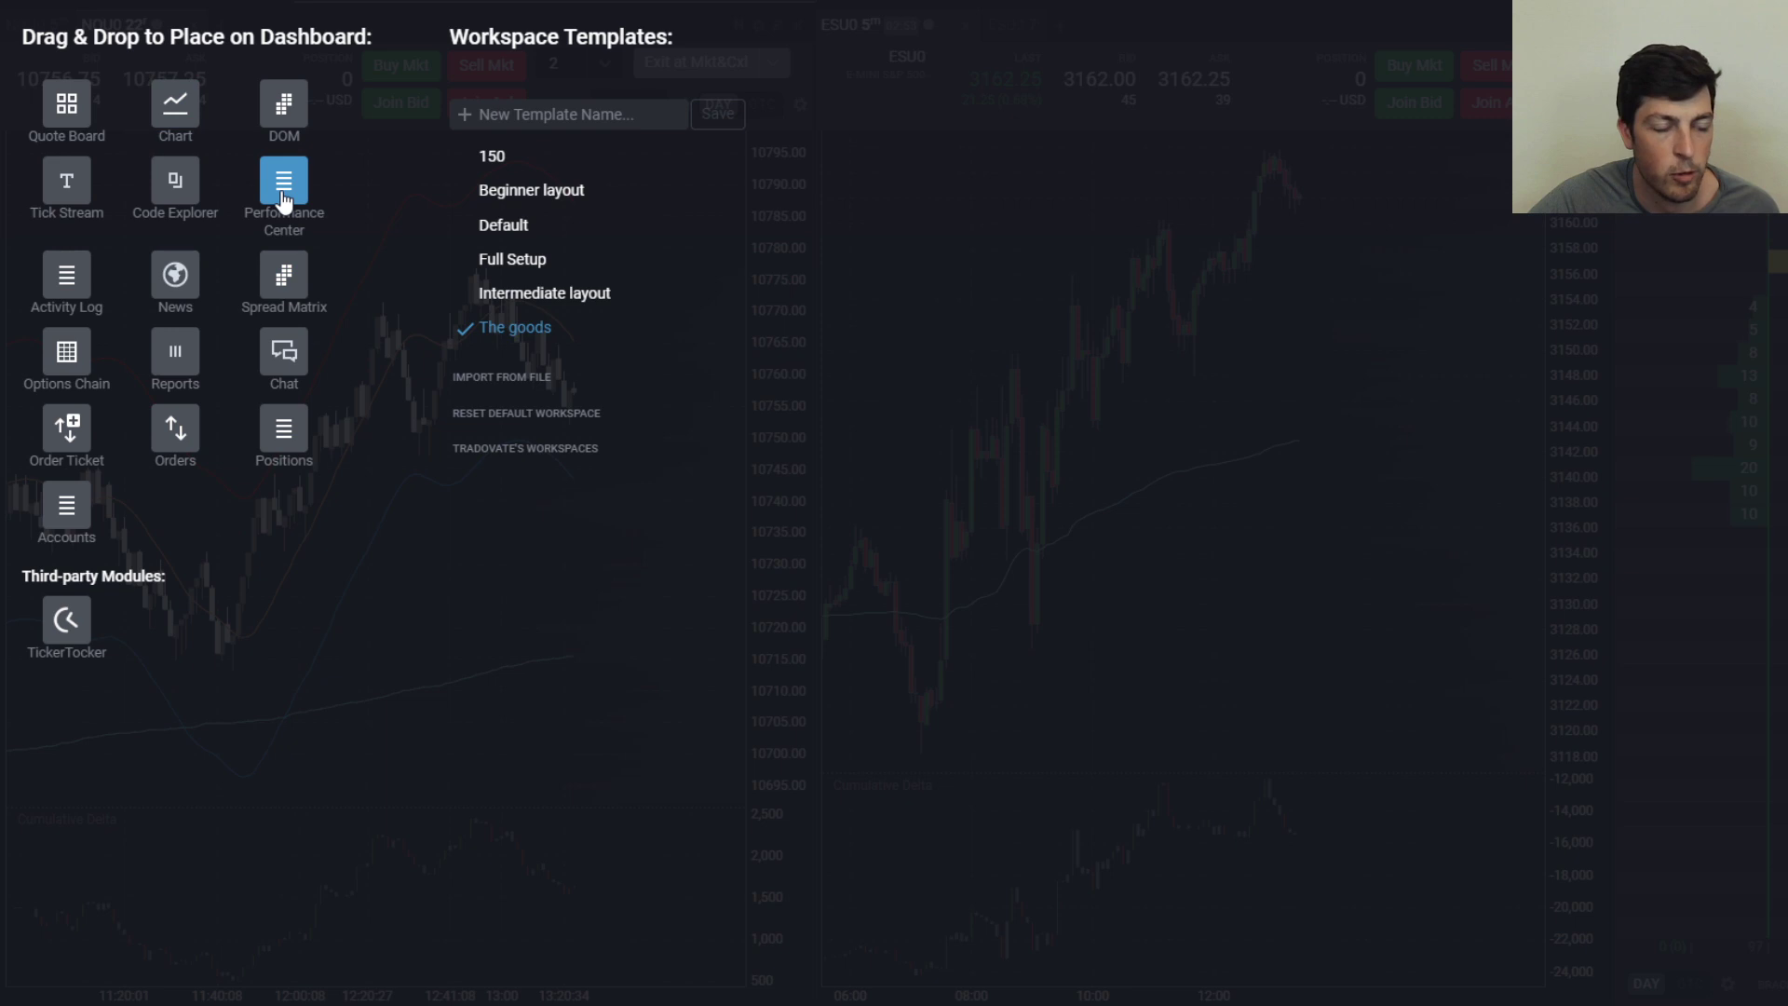
Place a Performance Center below the ESU0 chart and scroll through its 6-trade P/L stats
left_click_drag(284, 183, 1402, 722)
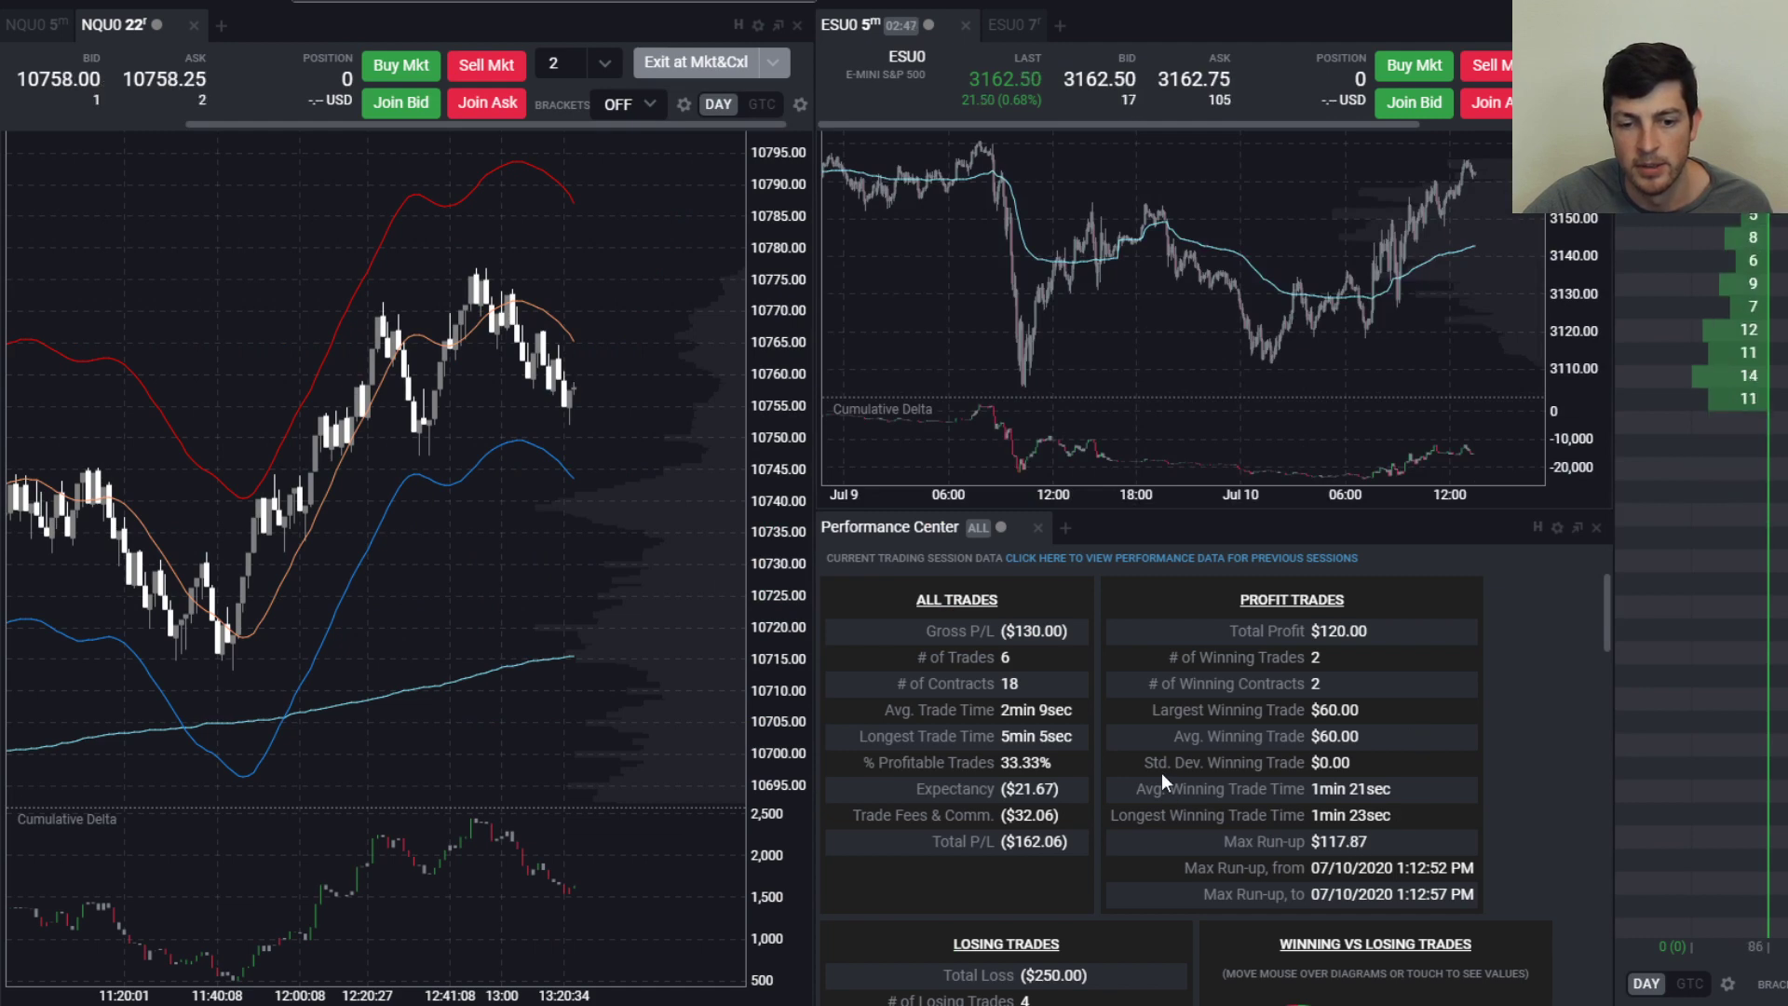
scroll(1160, 773, "down", 6)
scroll(1161, 773, "up", 6)
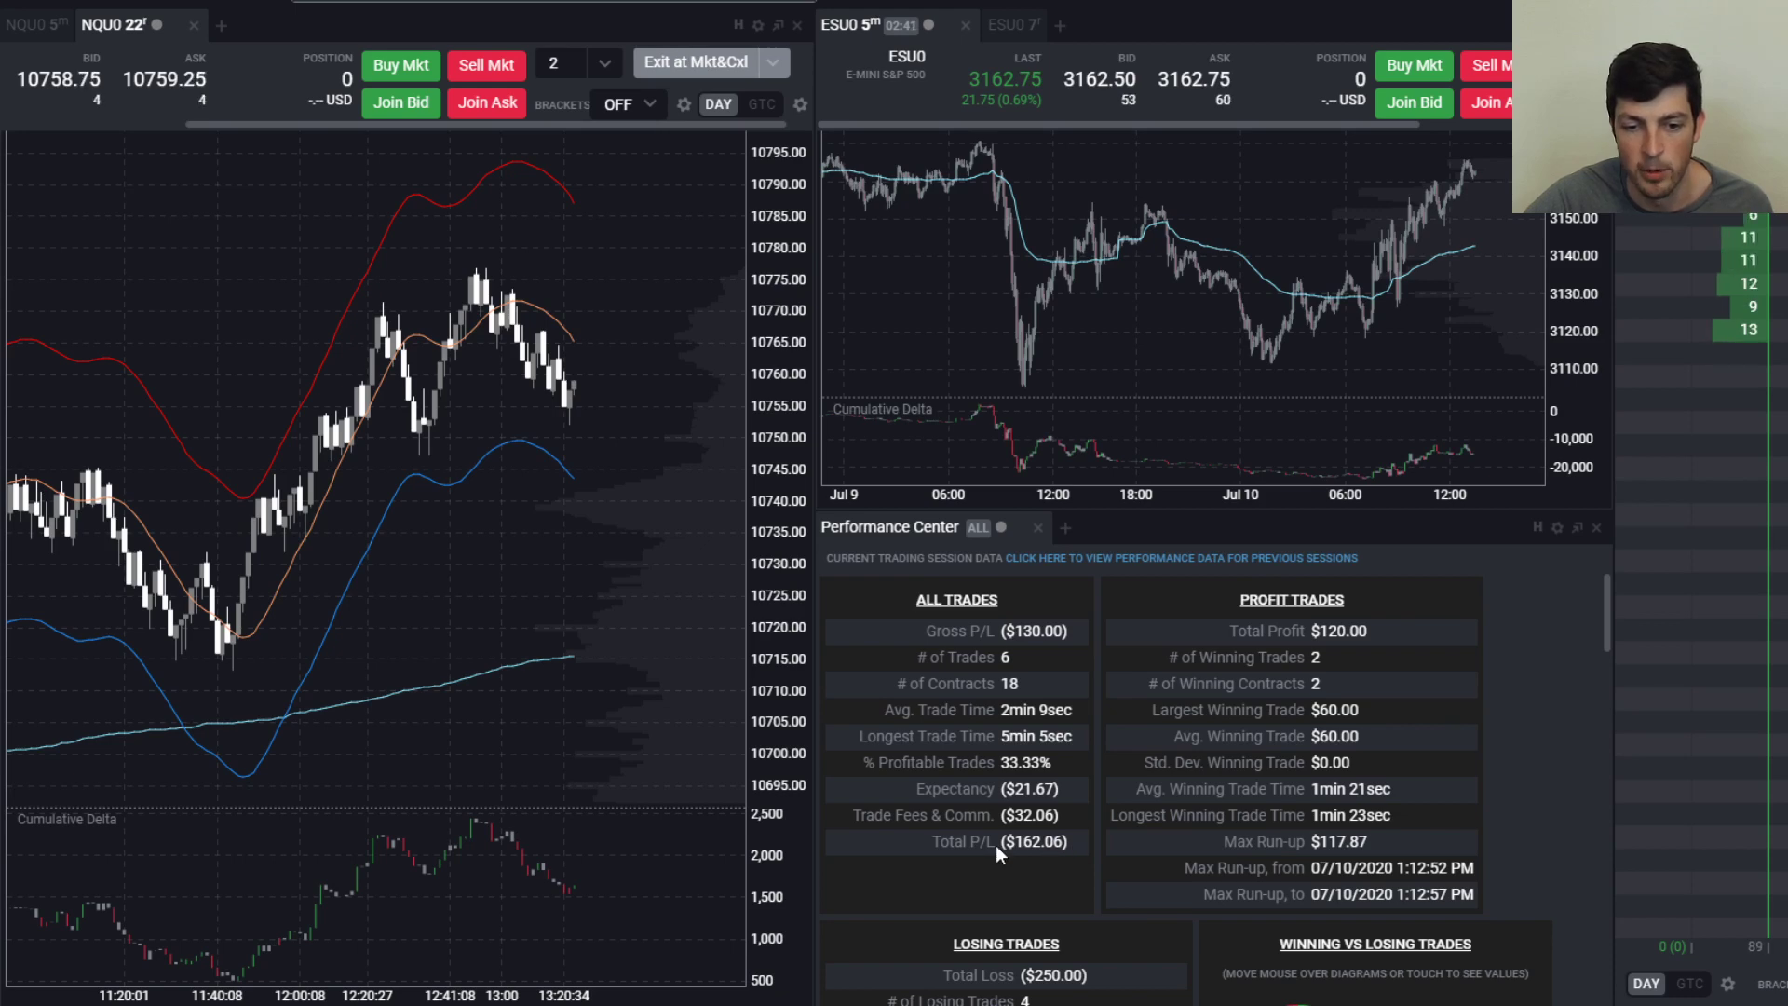
scroll(1372, 755, "down", 5)
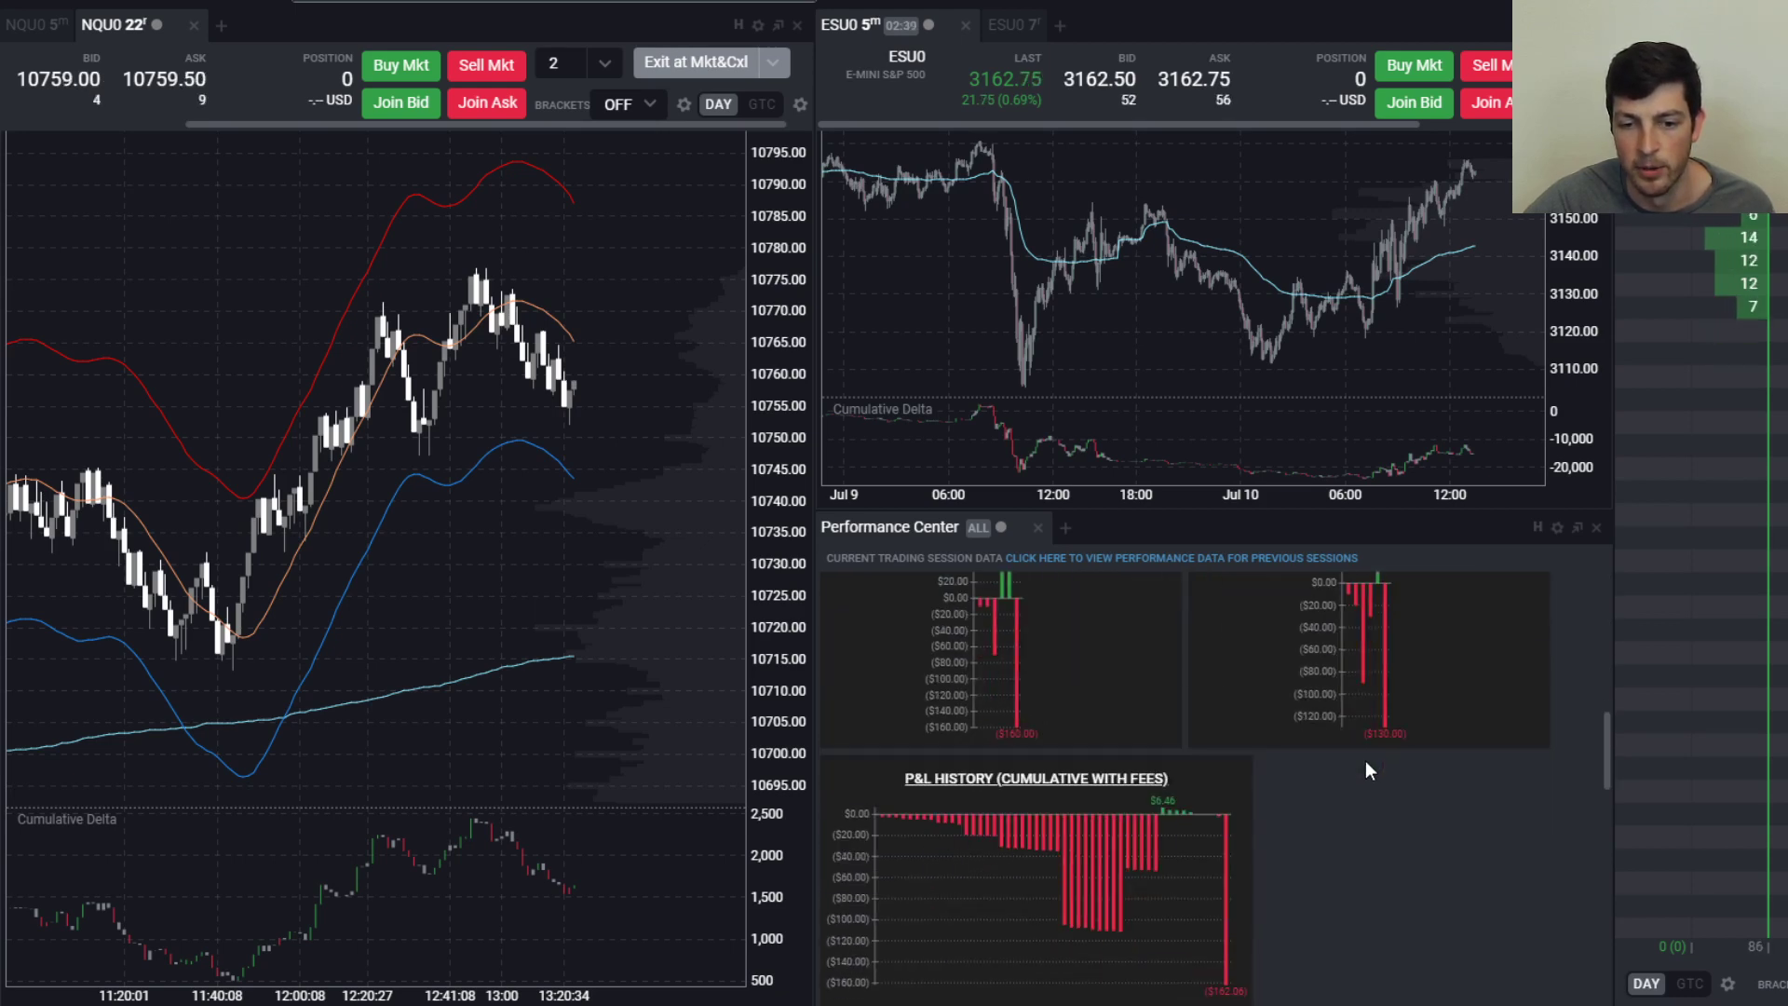
scroll(1356, 779, "up", 5)
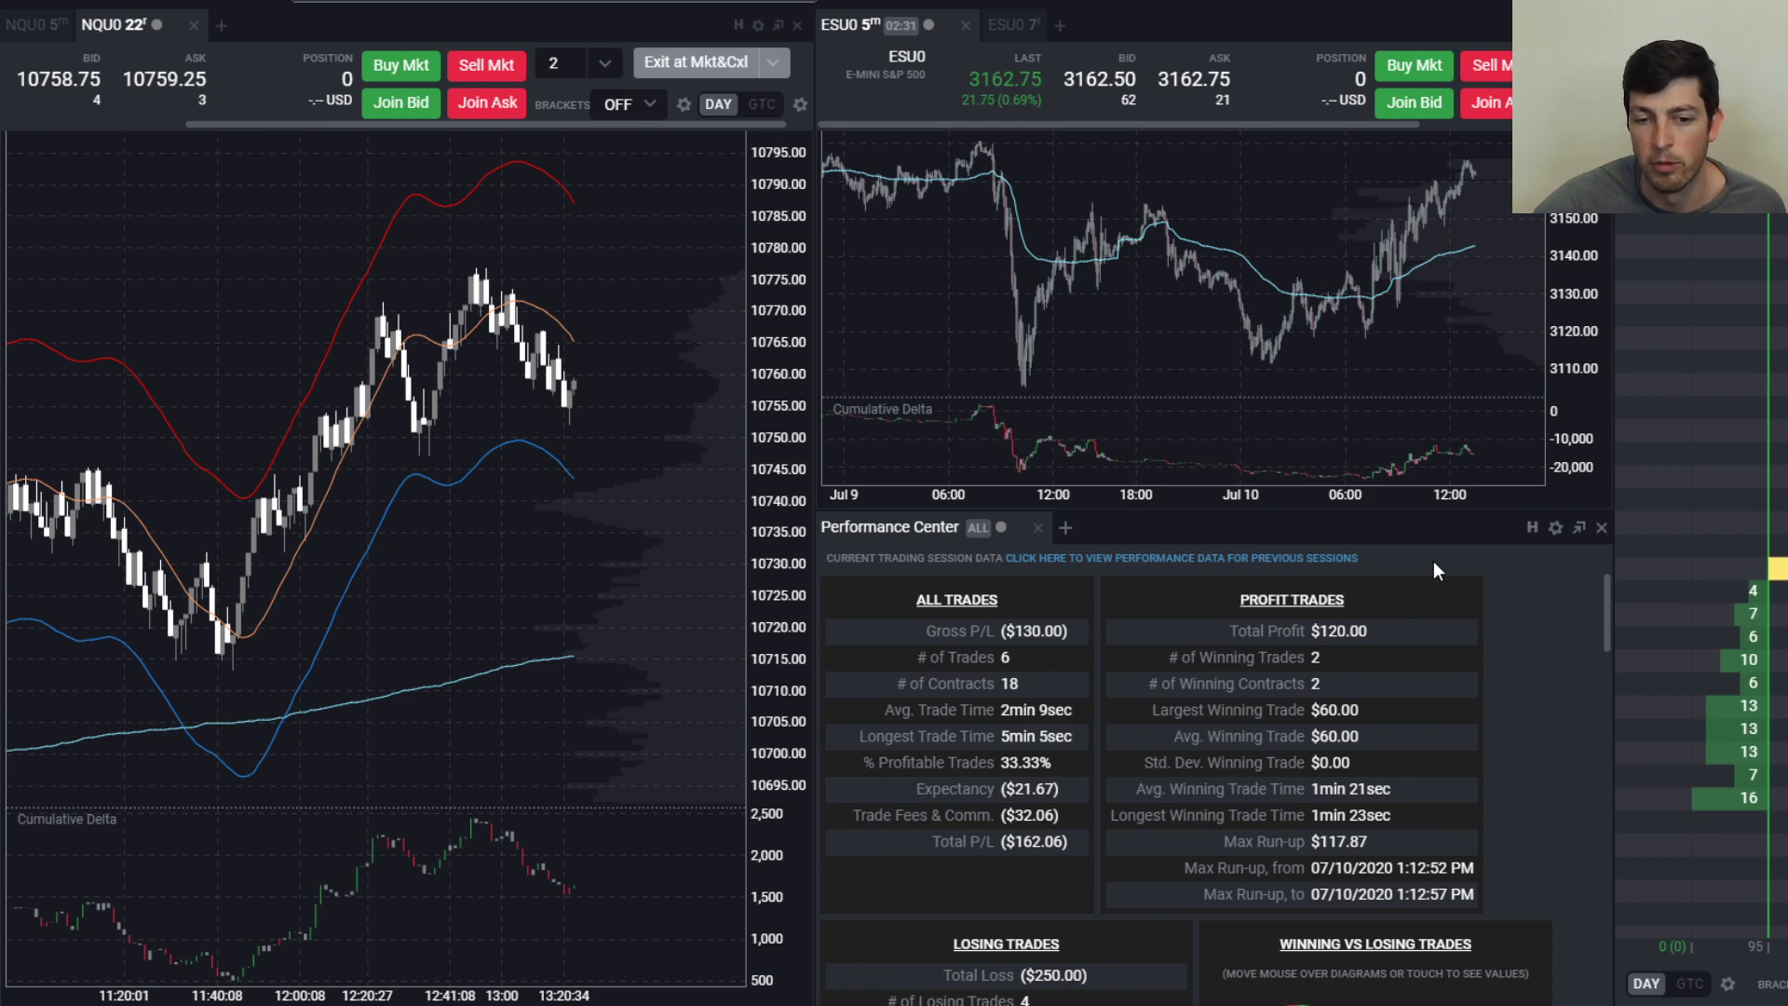
scroll(1283, 663, "down", 8)
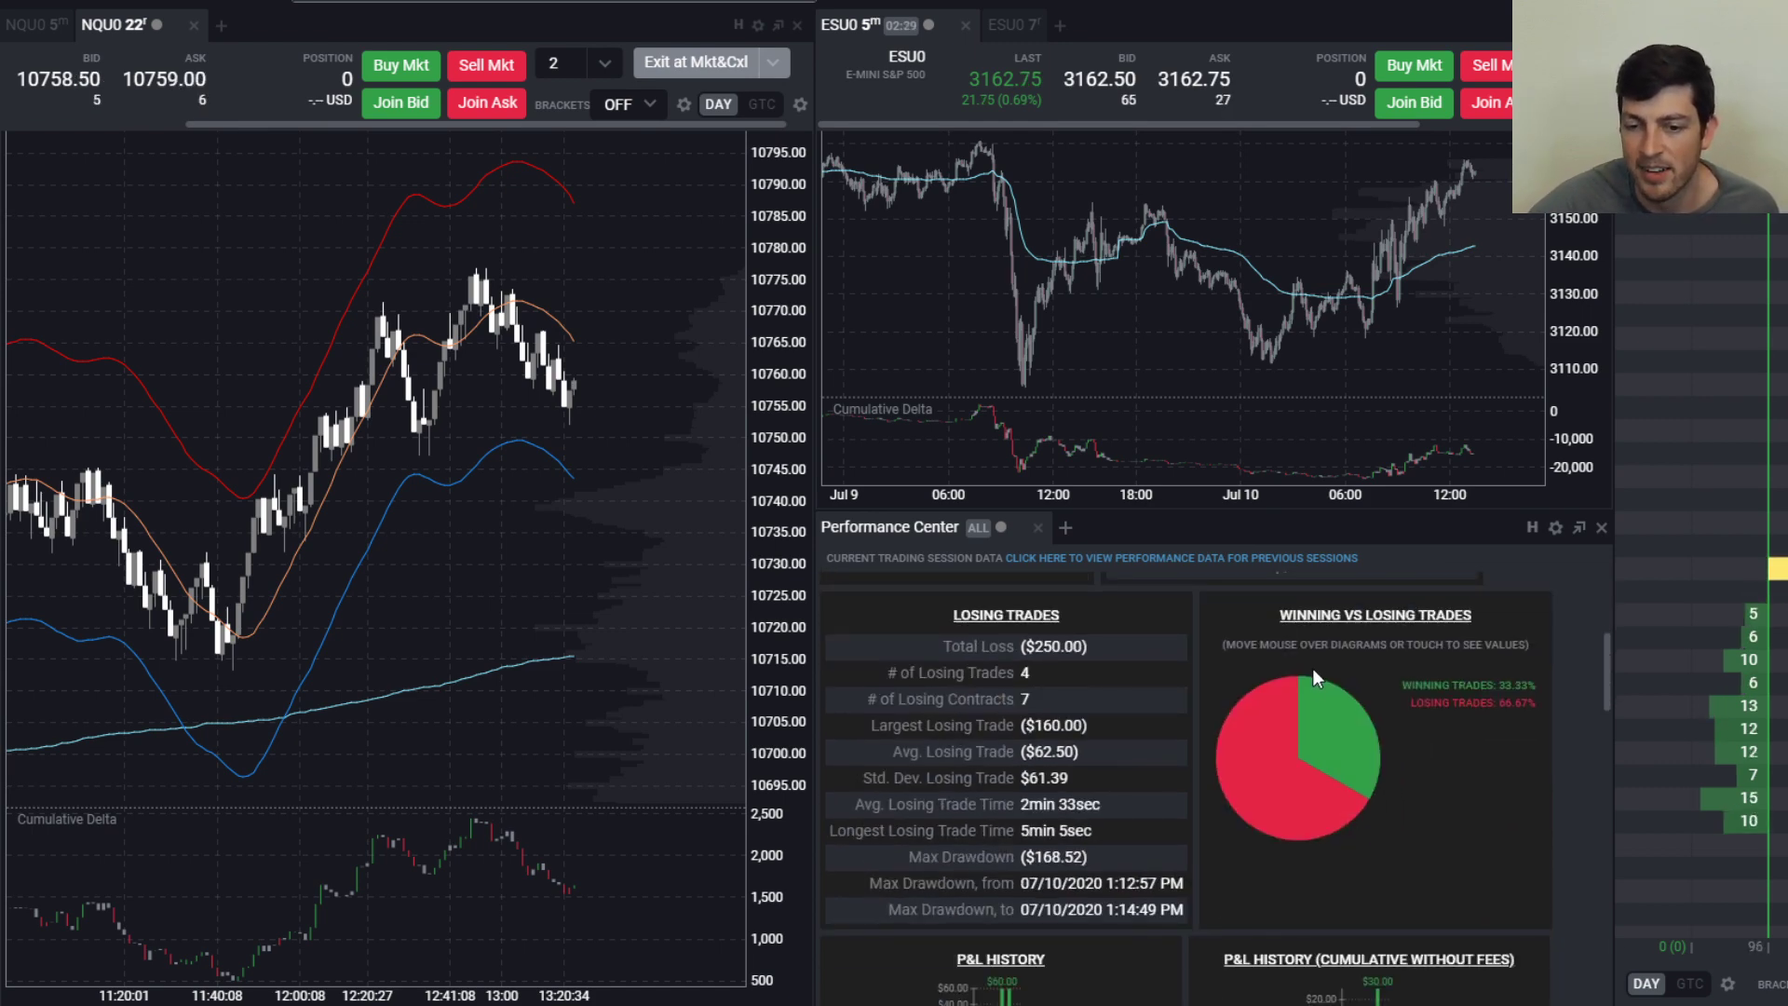
scroll(1293, 697, "up", 8)
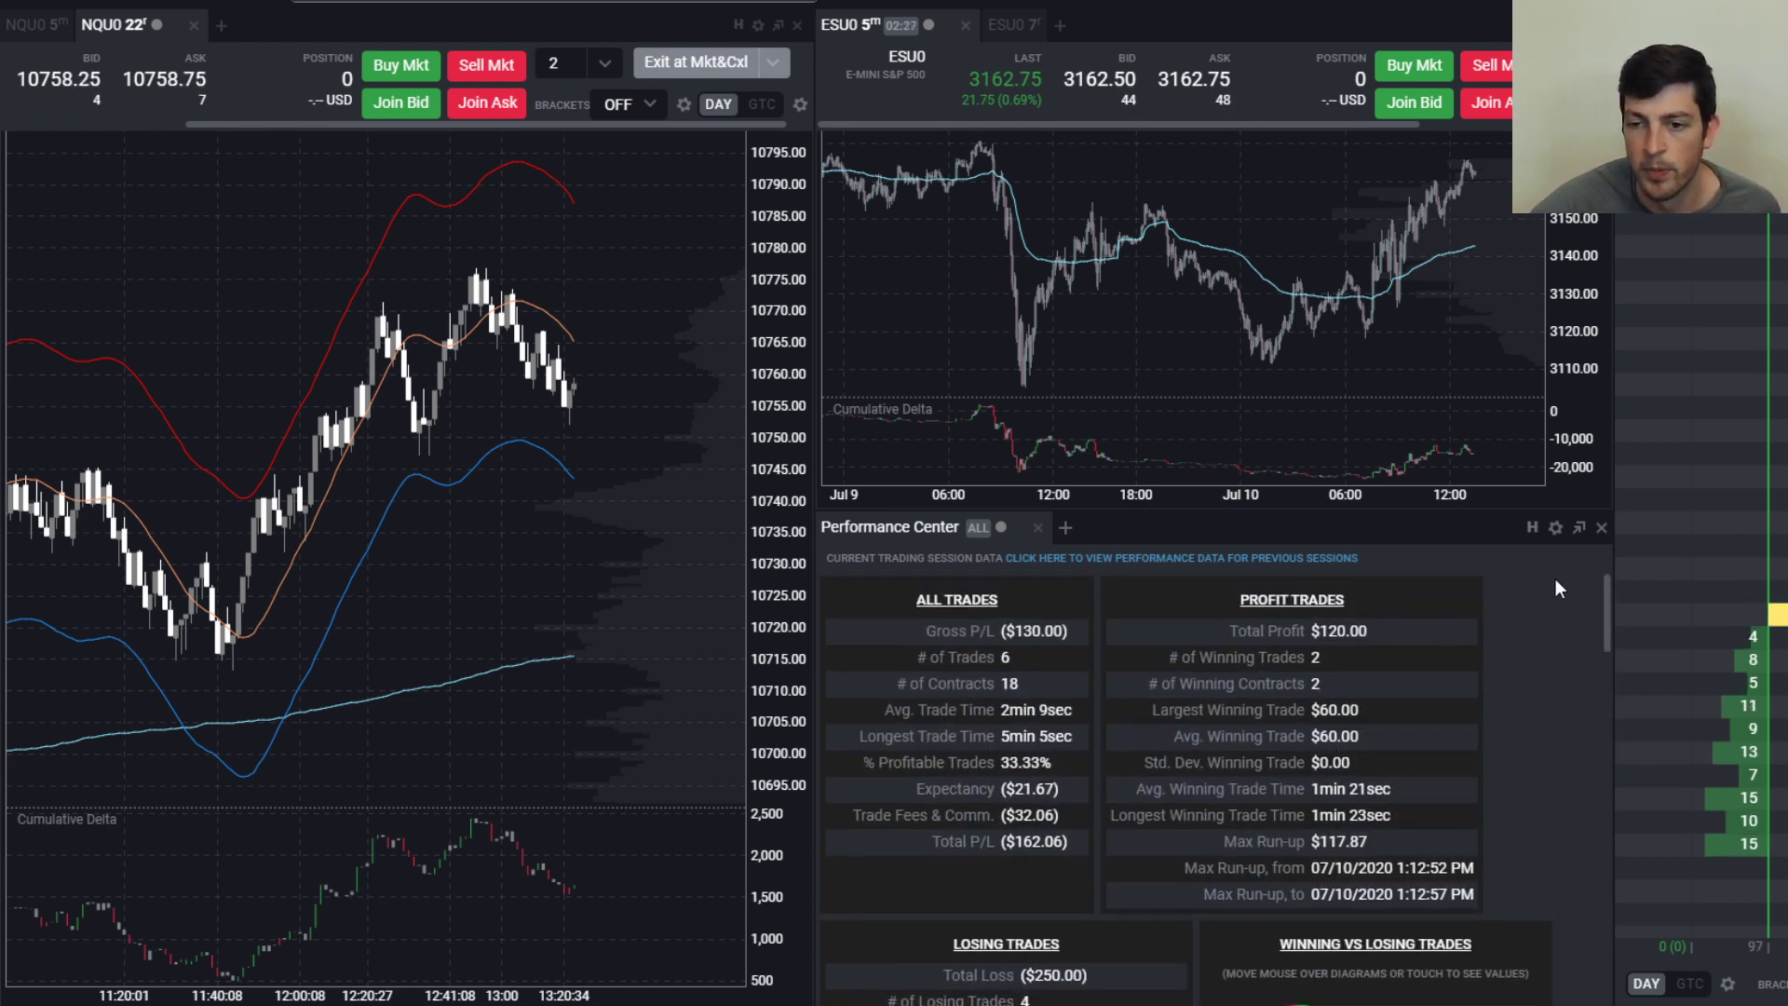
Remove the Performance Center and enlarge the ESU0 price pane over the delta pane
left_click(1600, 531)
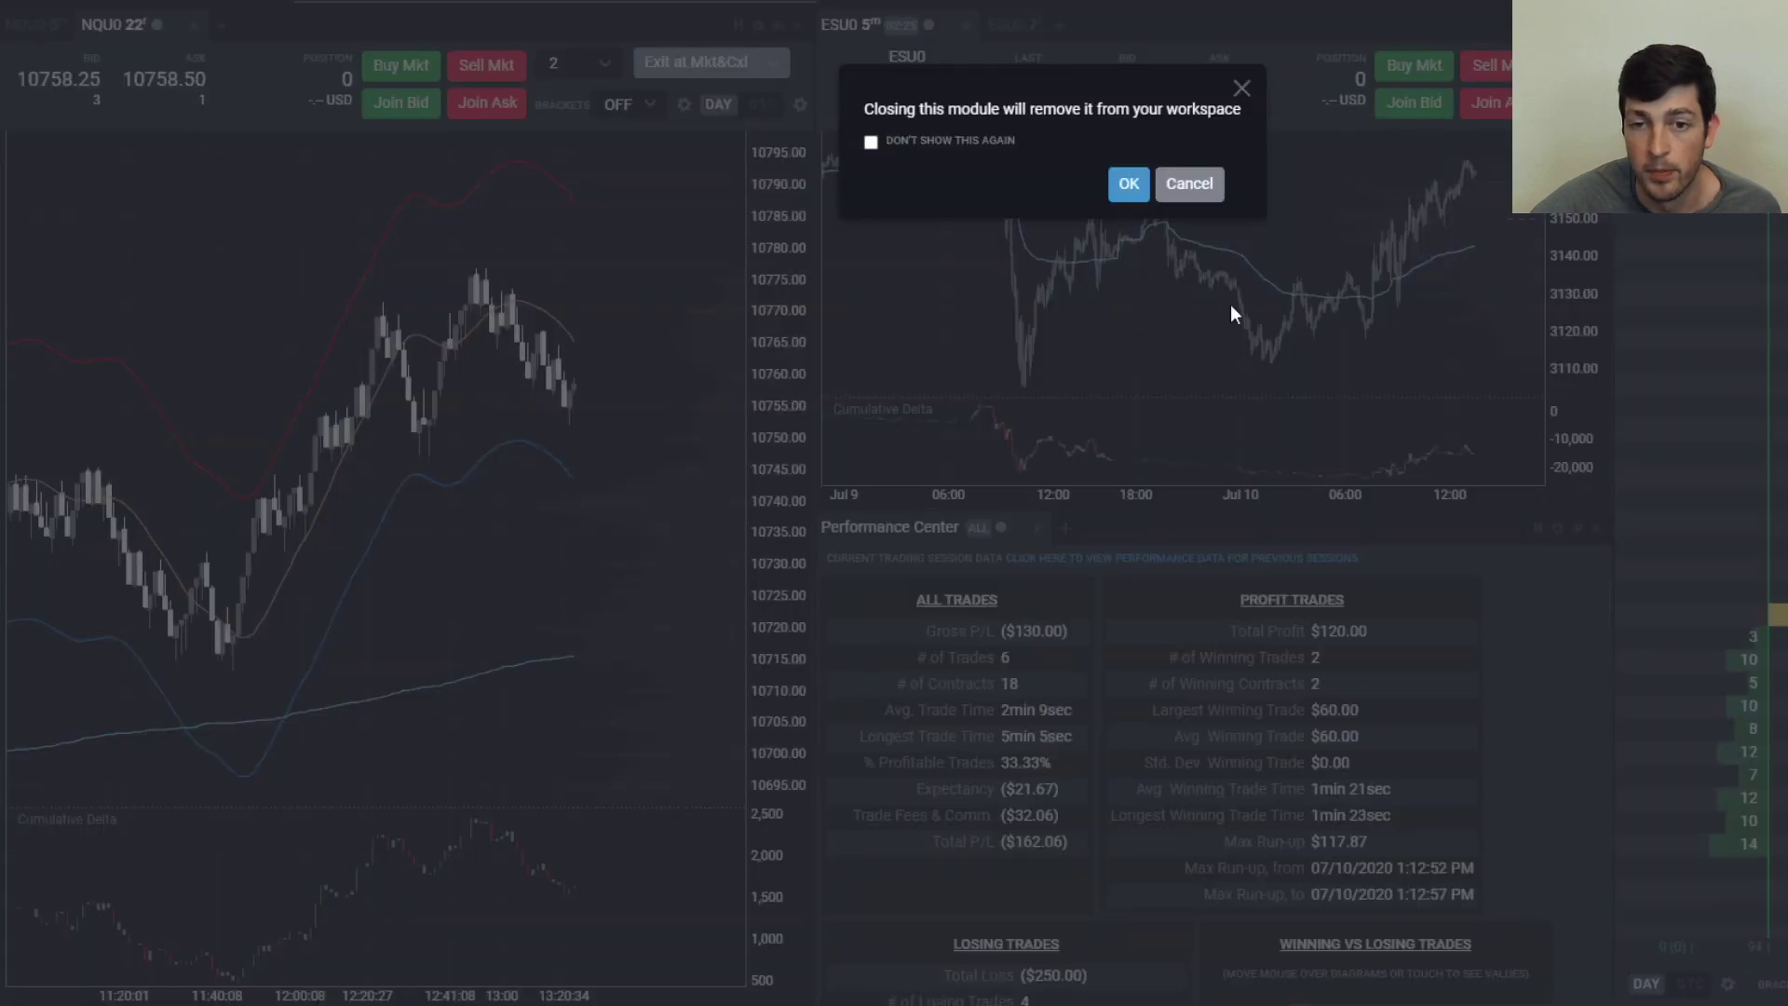
left_click(1129, 185)
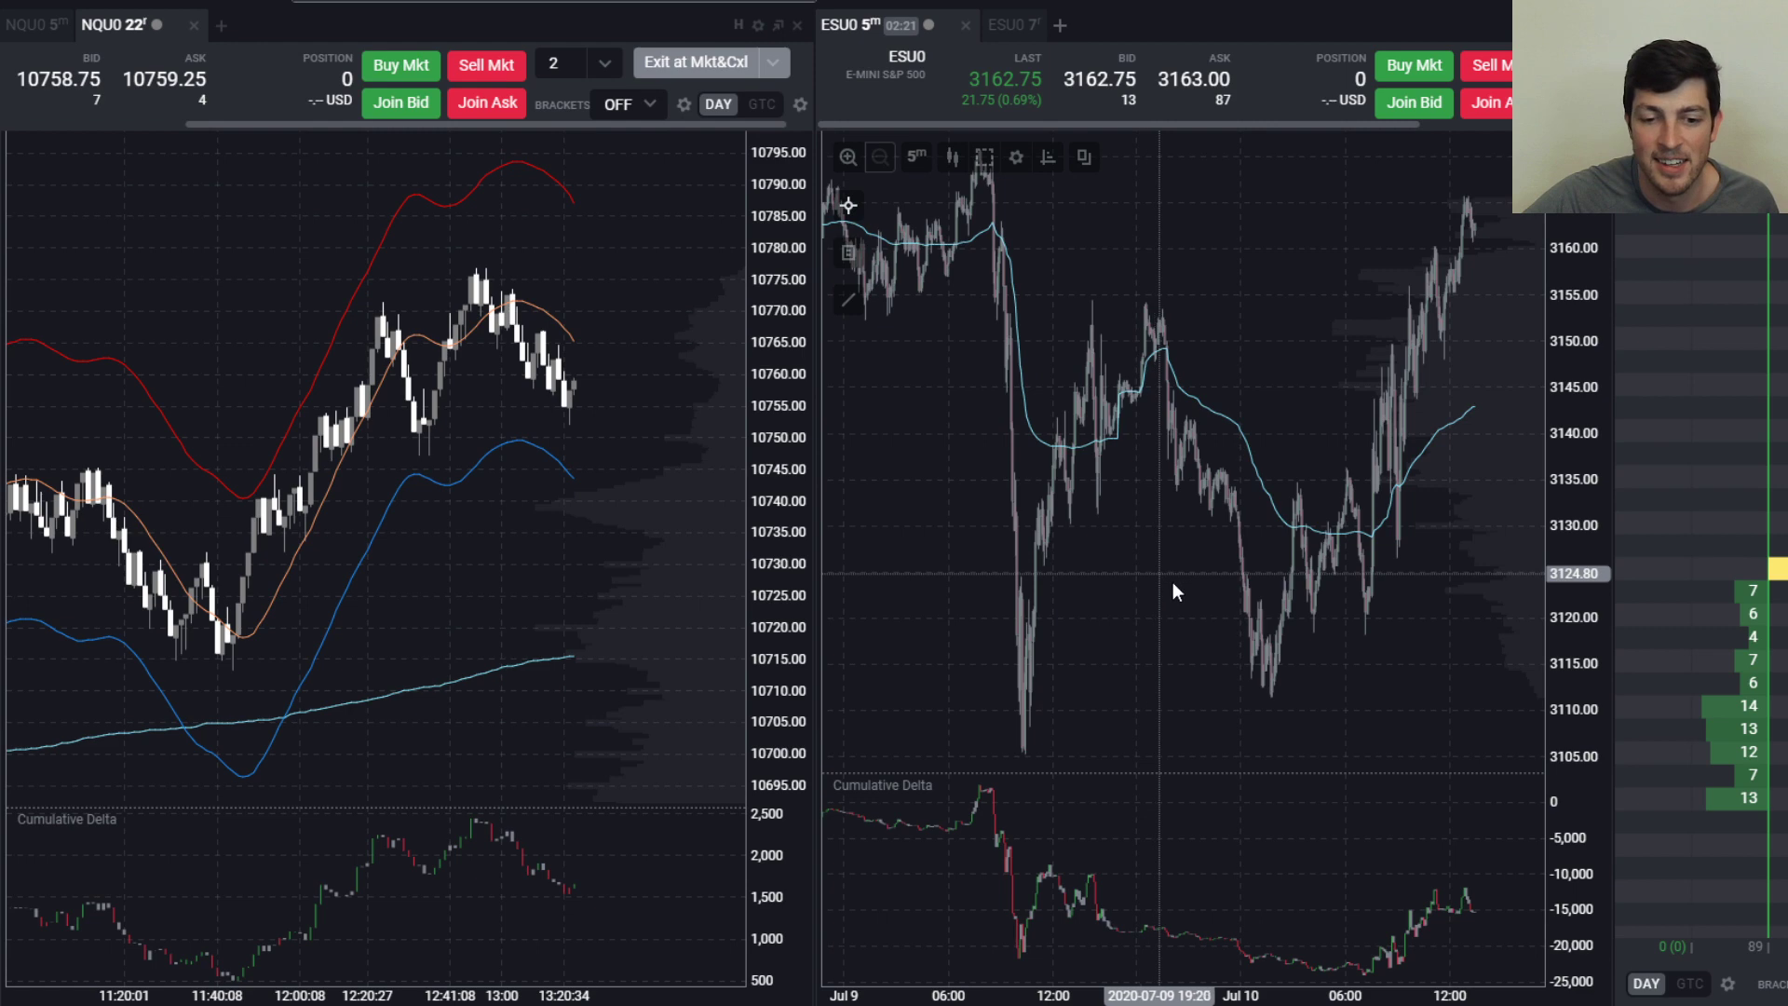
left_click_drag(1130, 765, 1131, 799)
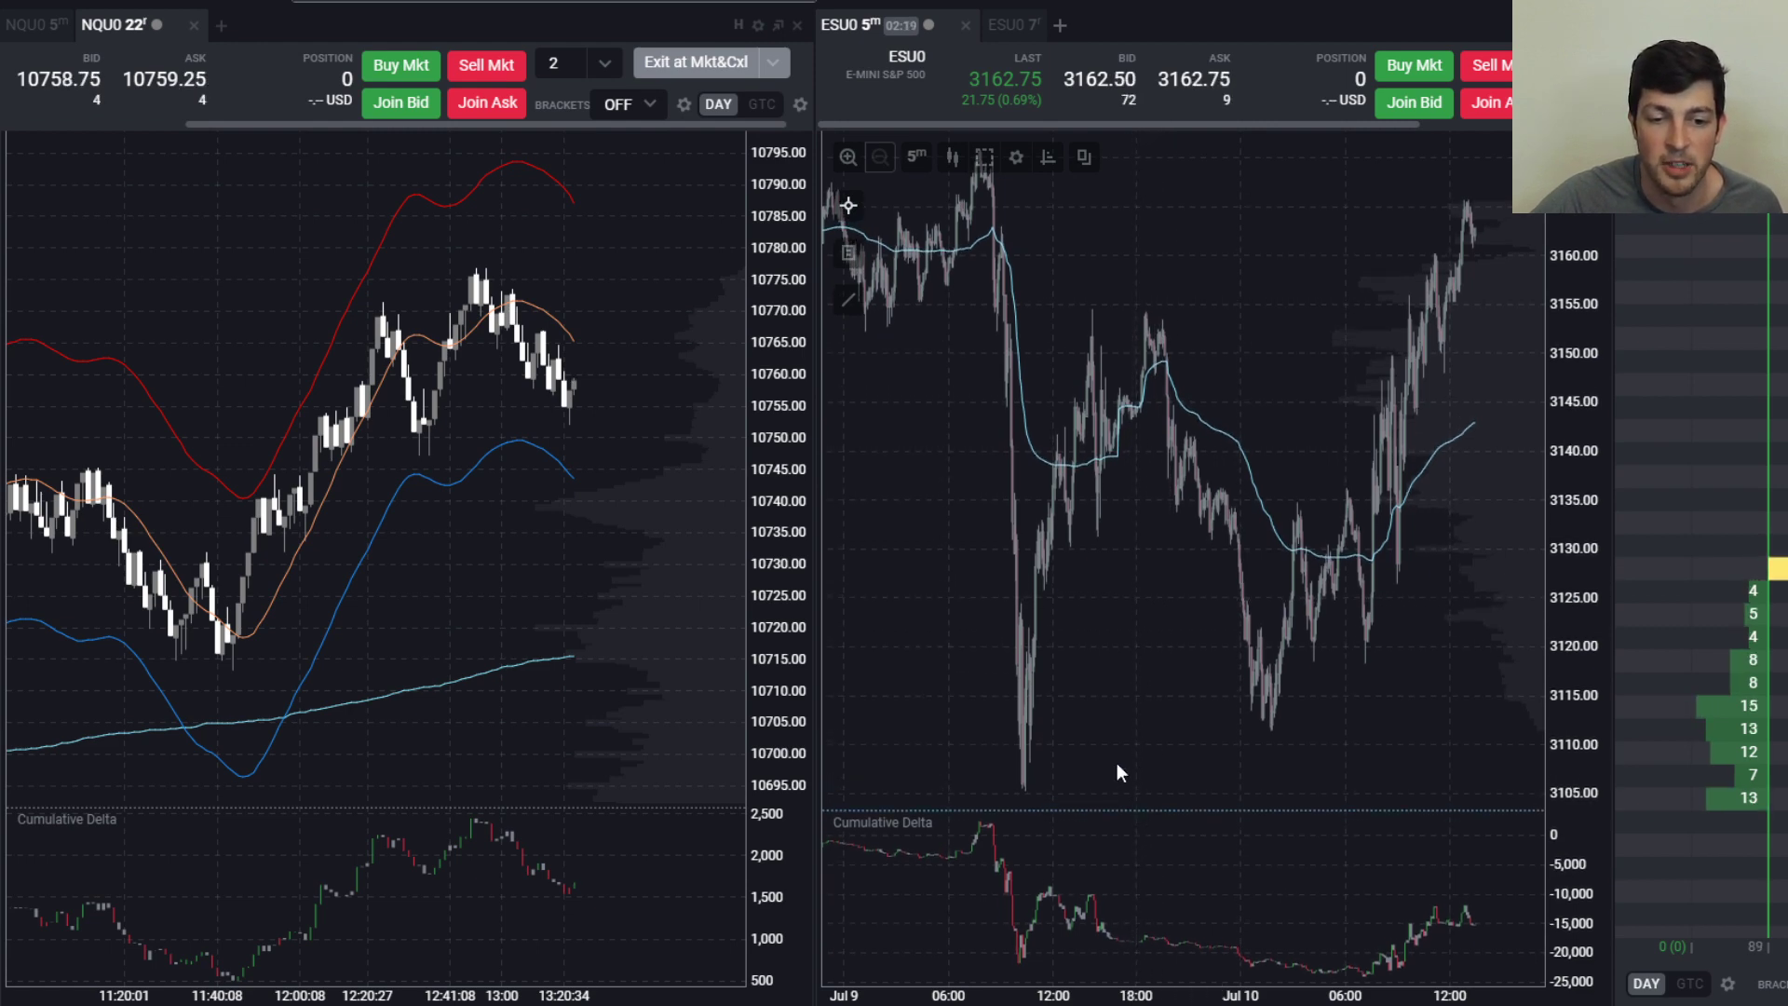
scroll(1132, 691, "up", 3)
scroll(1103, 429, "up", 3)
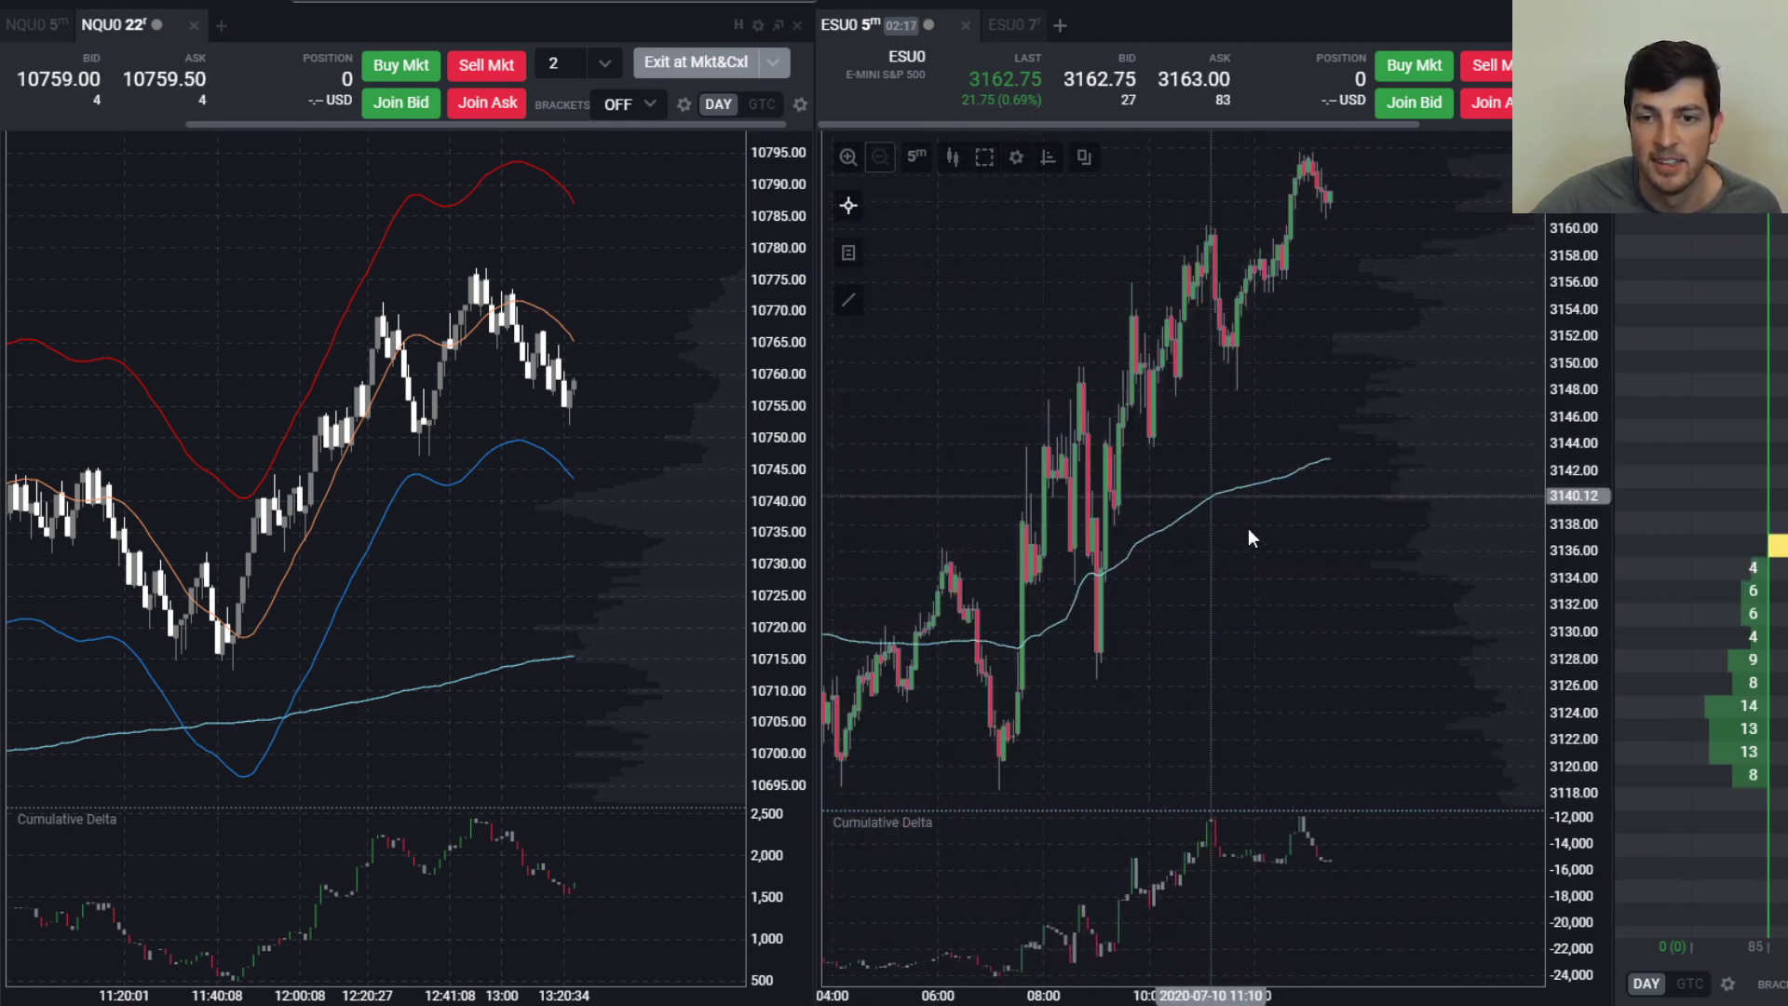